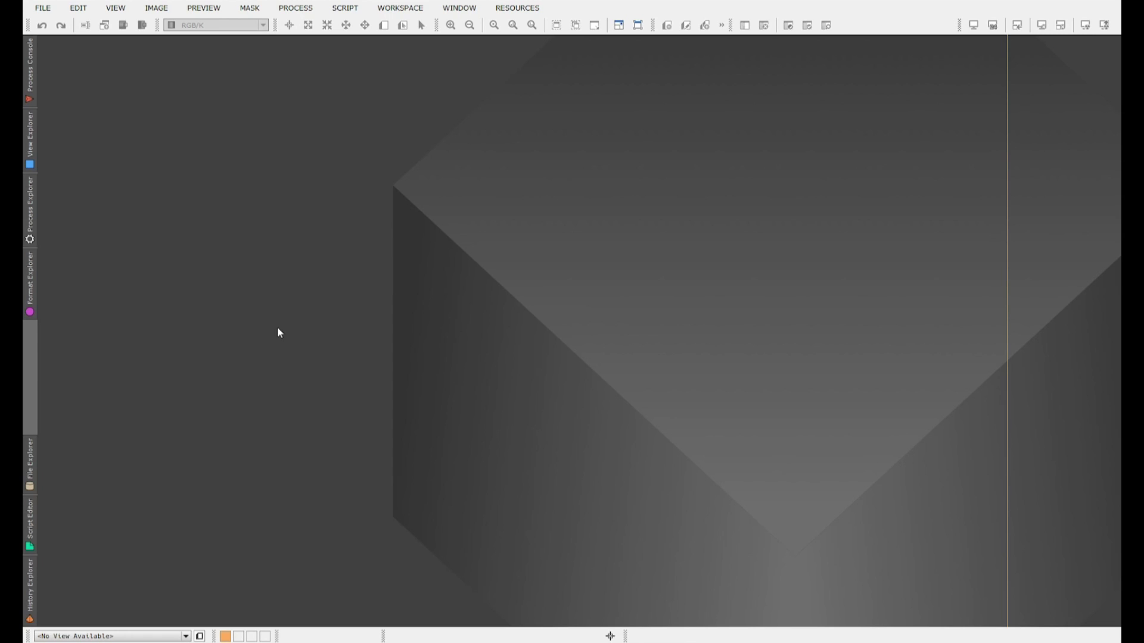
Open the WeightedBatchPreprocessing script and place its window clear in the workspace
click(360, 10)
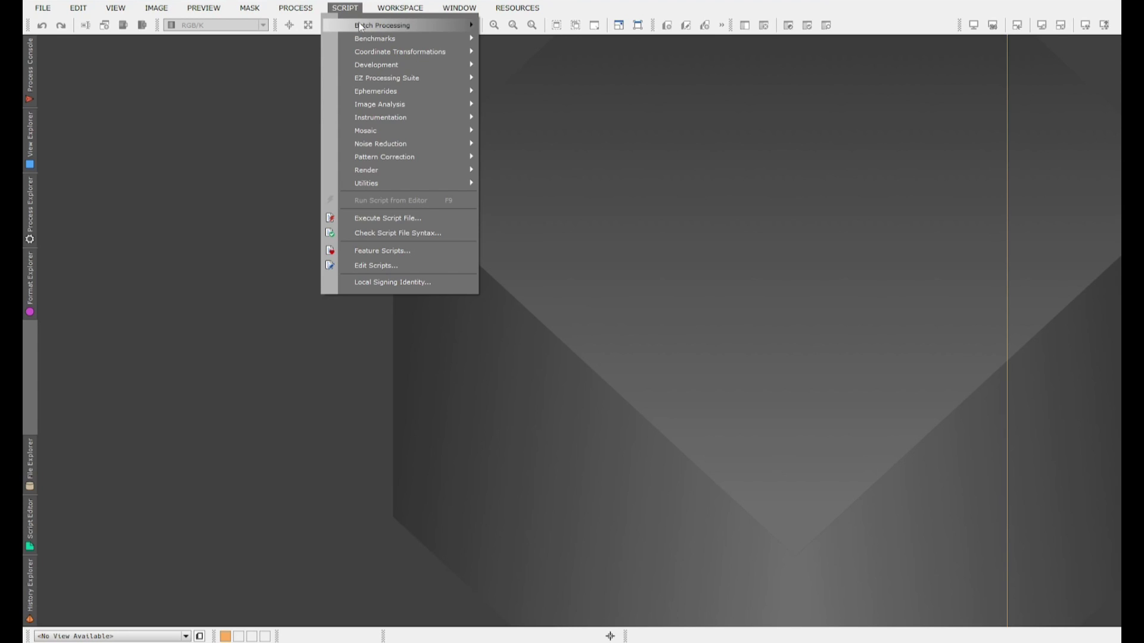
mouse_move(362, 26)
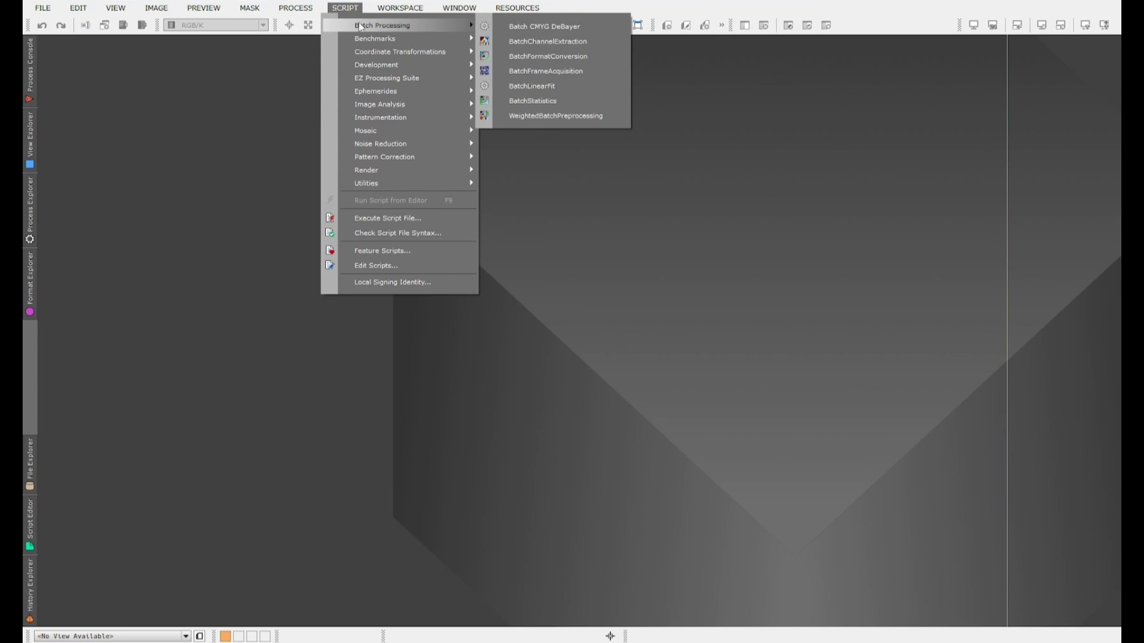
click(540, 117)
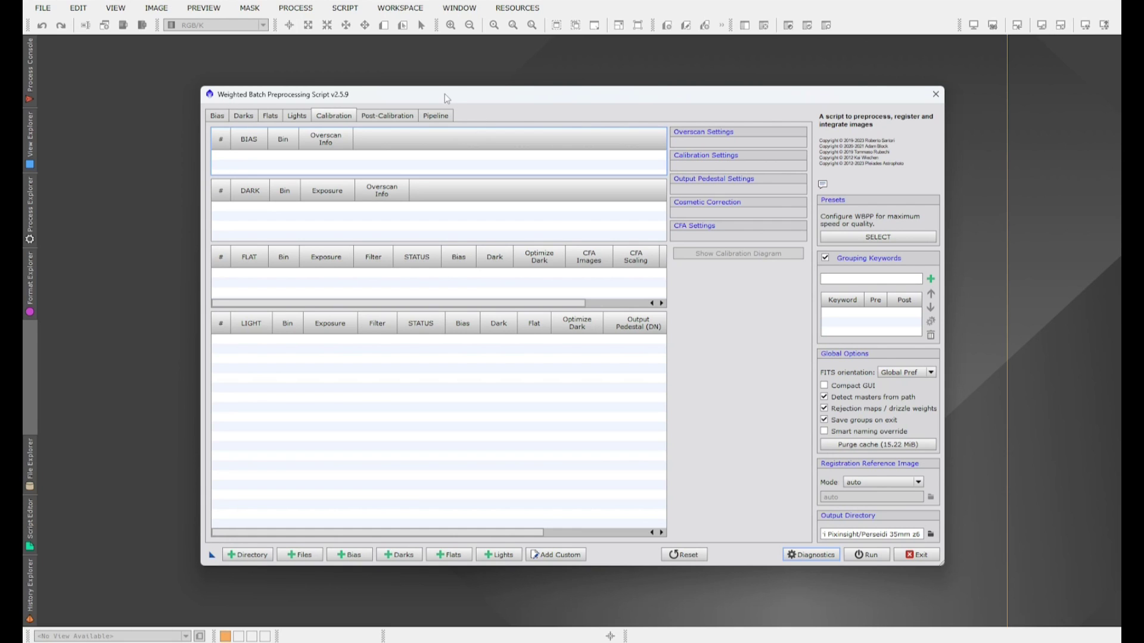
drag(444, 94, 419, 84)
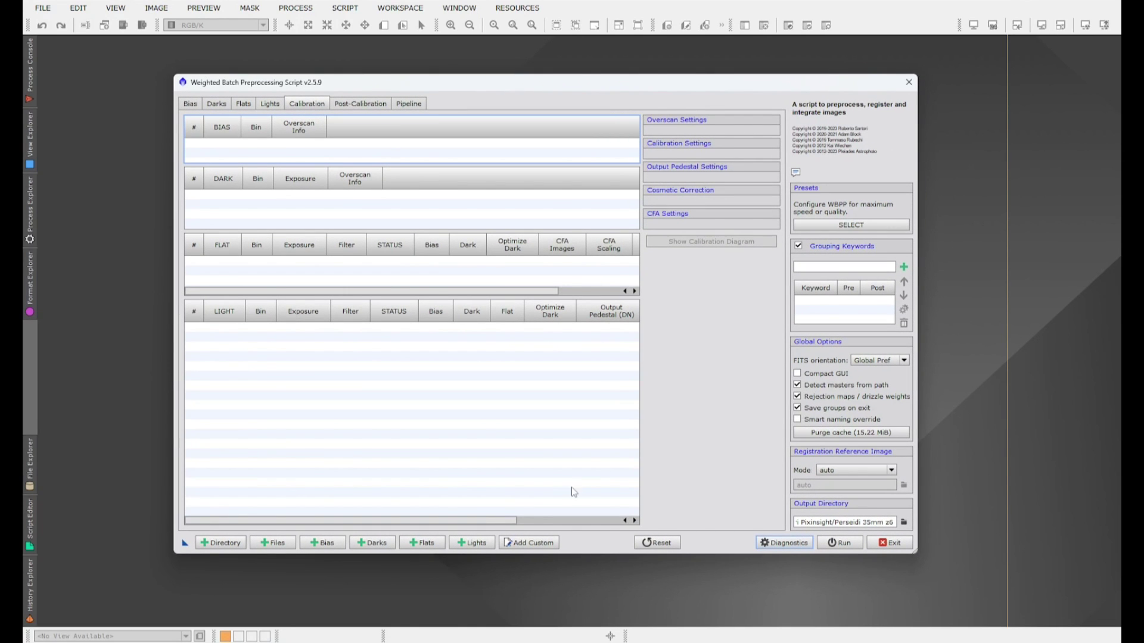
Load the NEF files DSC_6891 through DSC_7015 from the Sequenza 35mm Perseidi folder as light frames
click(479, 544)
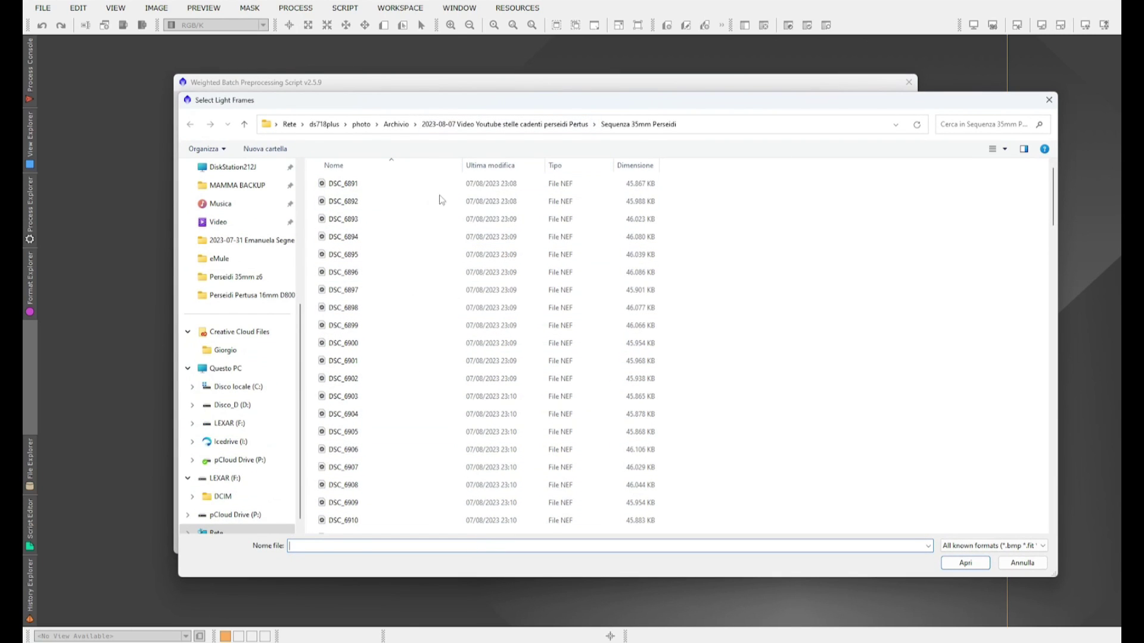
click(350, 186)
scroll(390, 256, down, 20)
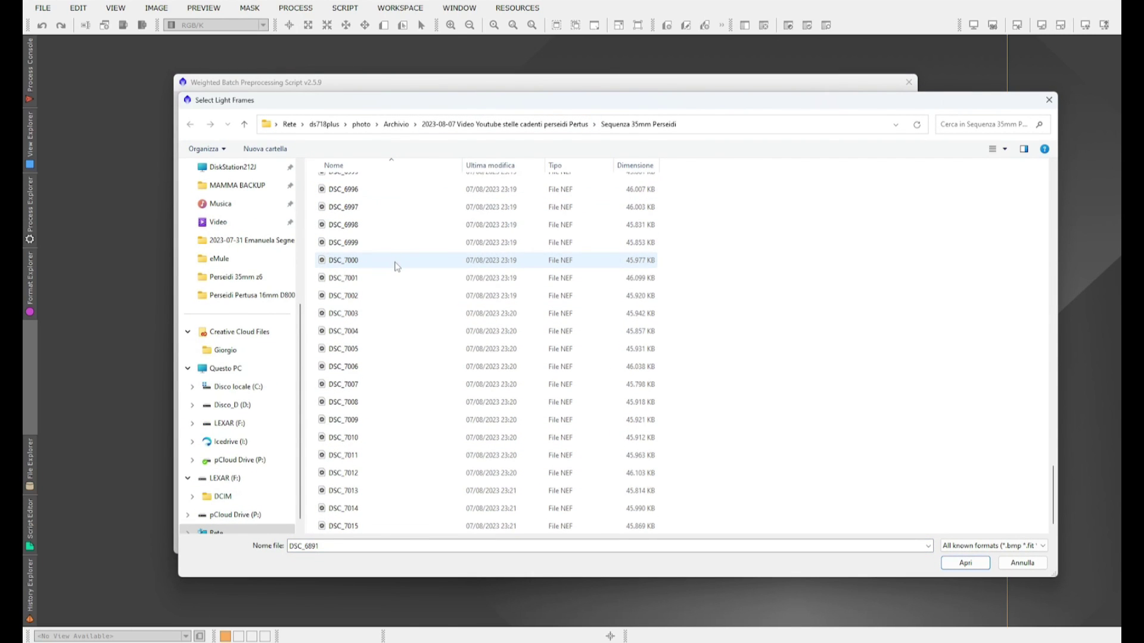
shift+click(359, 530)
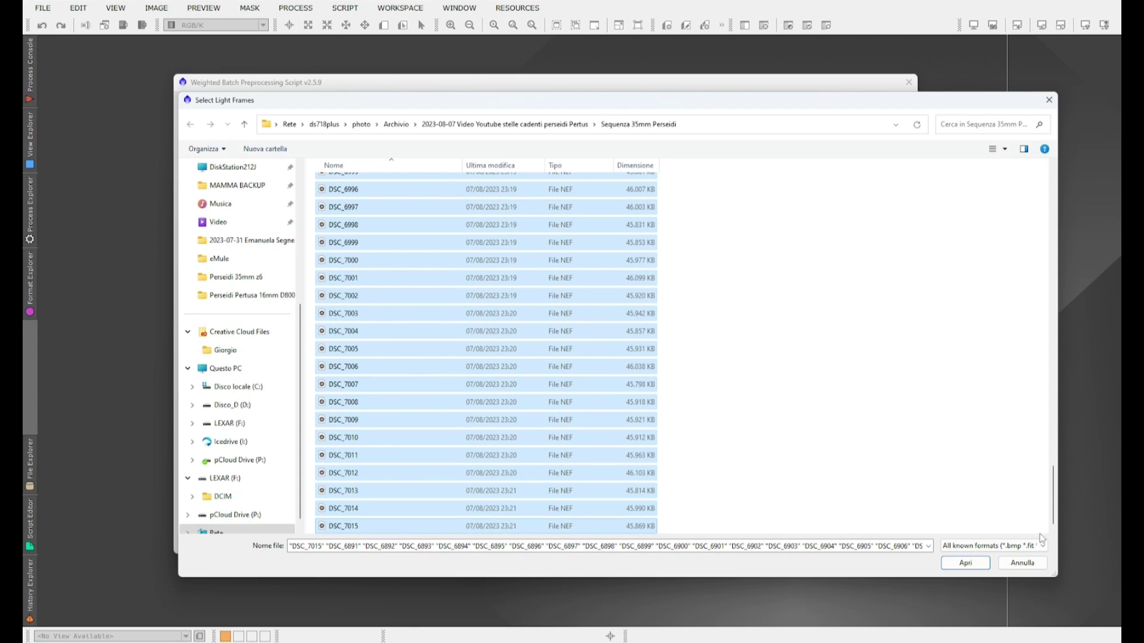
click(966, 562)
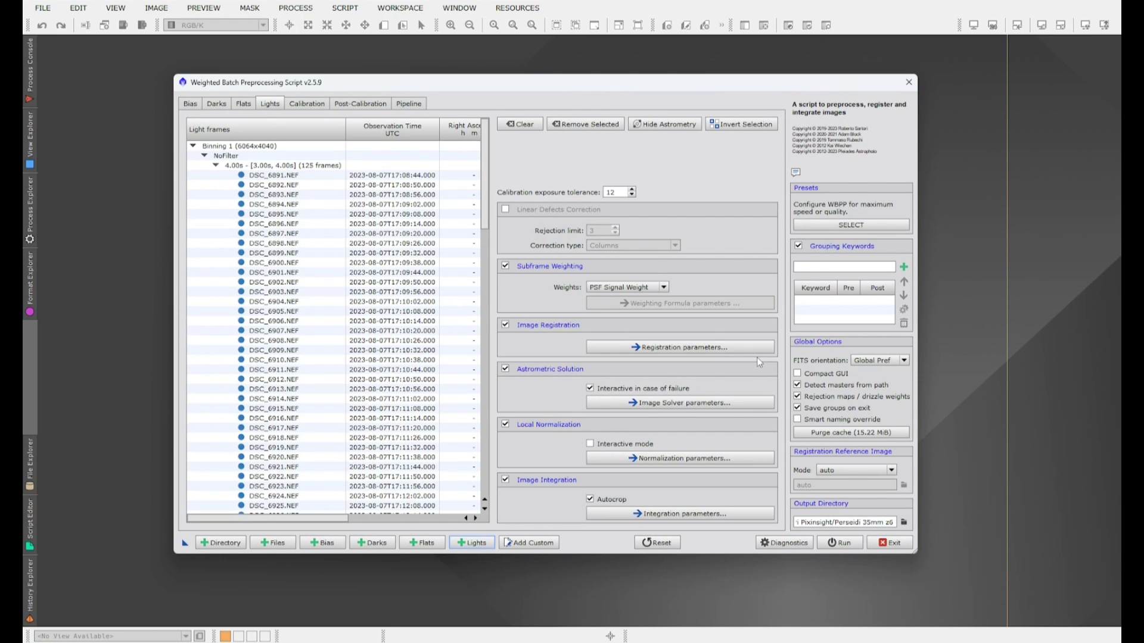
Enable CFA images for the 4.00s light frame group in calibration and select the group in the post-calibration settings
click(307, 105)
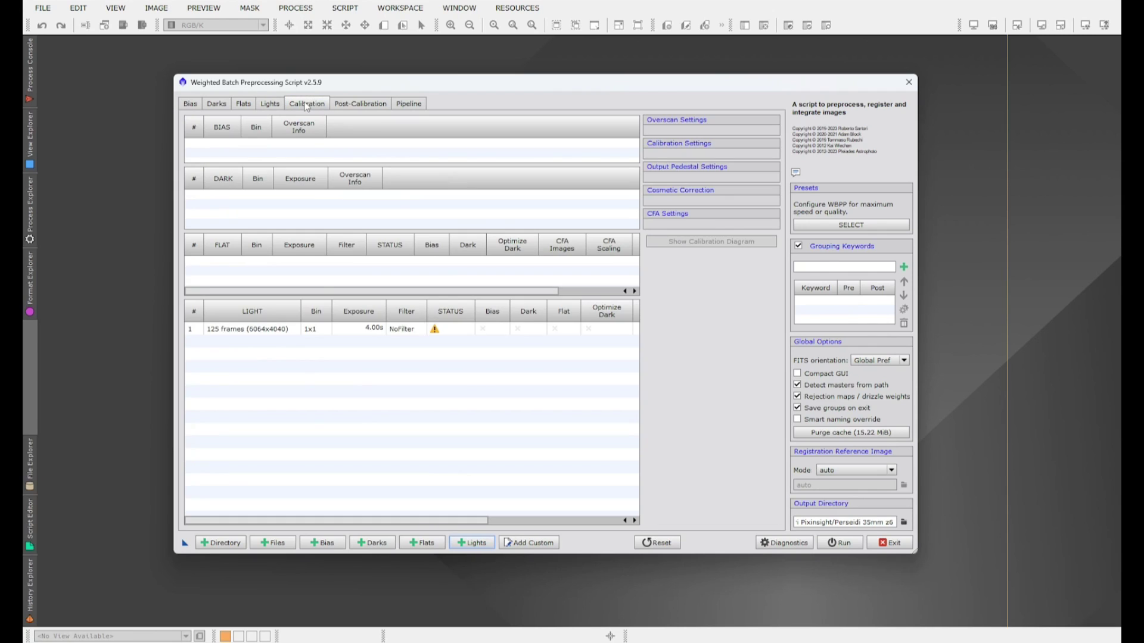
click(230, 330)
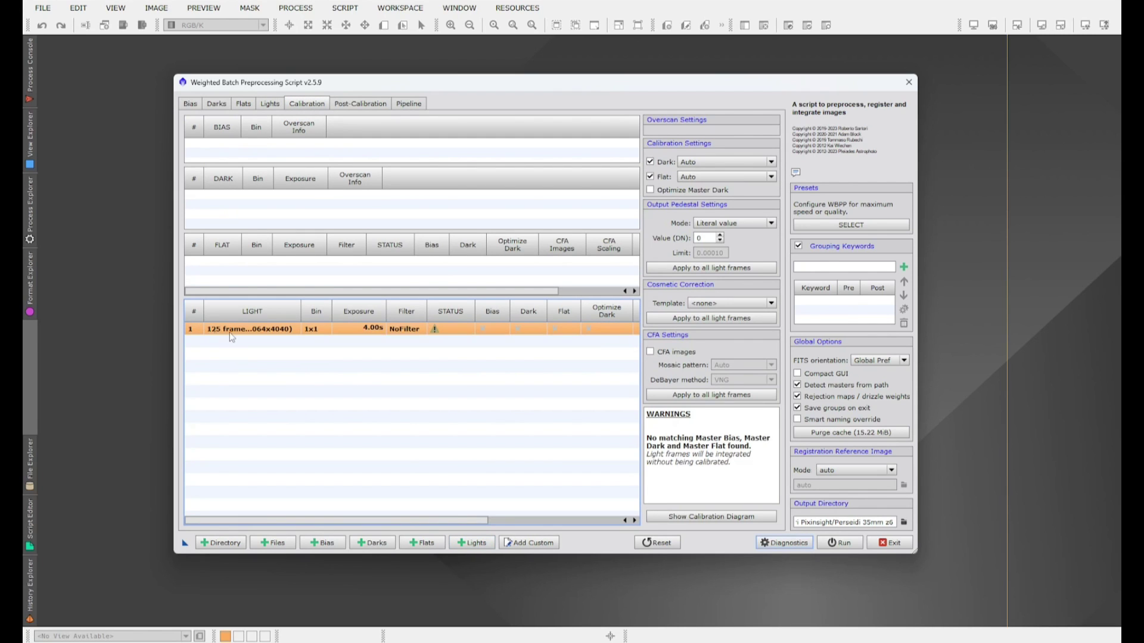
click(650, 352)
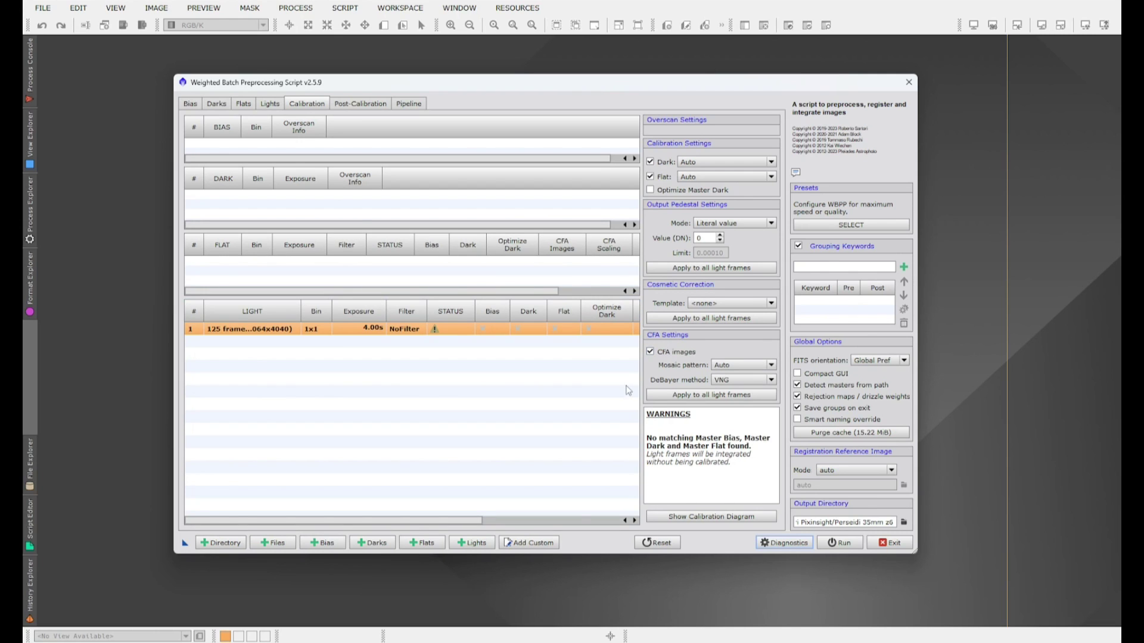
click(355, 105)
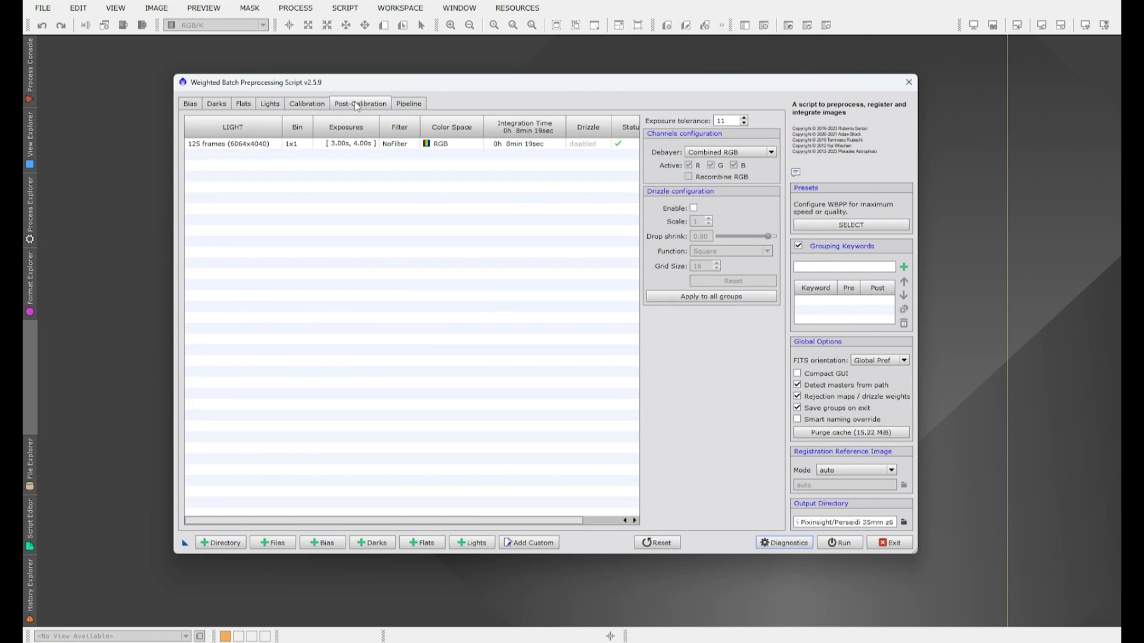
click(348, 149)
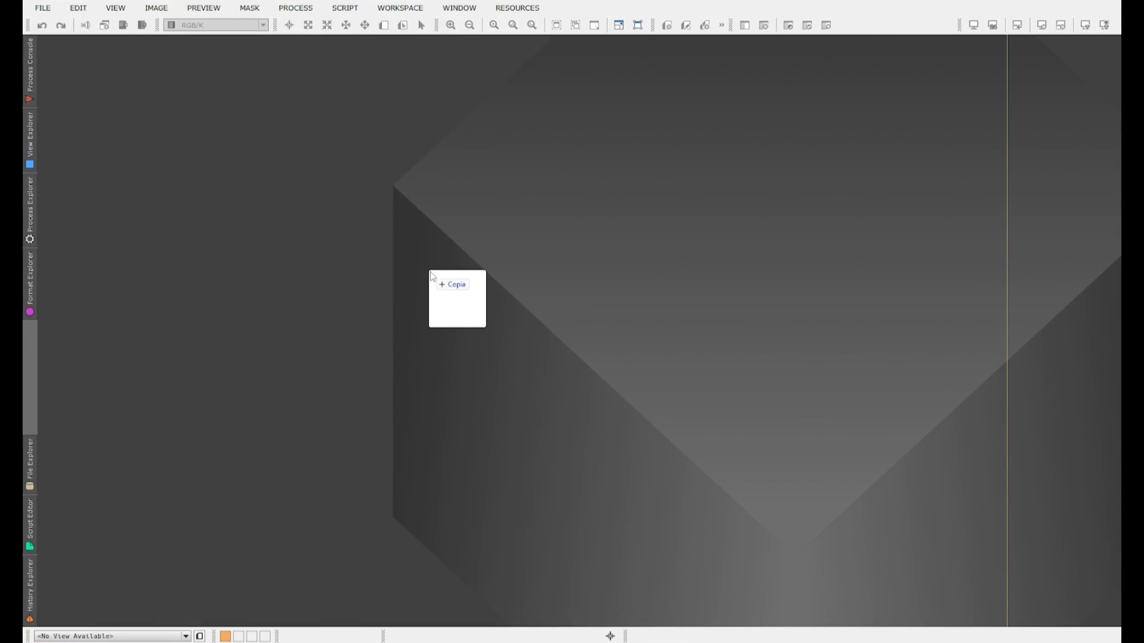
Open the NoFilter RGB masterLight XISF file and apply an automatic screen stretch to its rejection_high image
drag(430, 272, 429, 272)
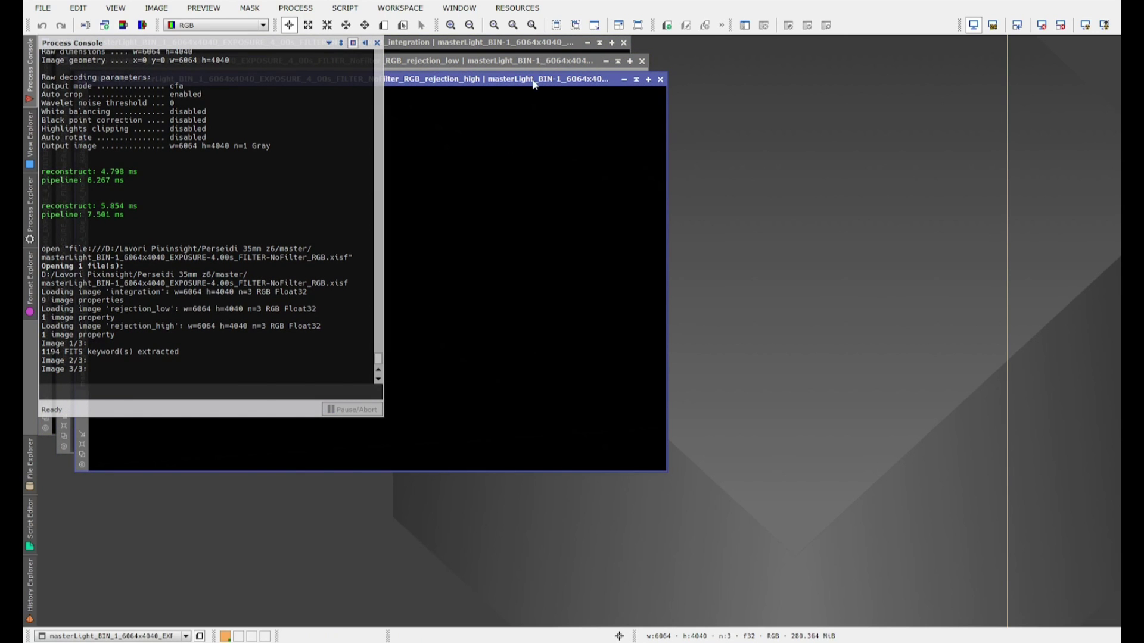
drag(534, 82, 909, 152)
click(1086, 25)
Enlarge the rejection_high image window and examine the dashed trails and faint streaks across the frame
scroll(713, 401, up, 3)
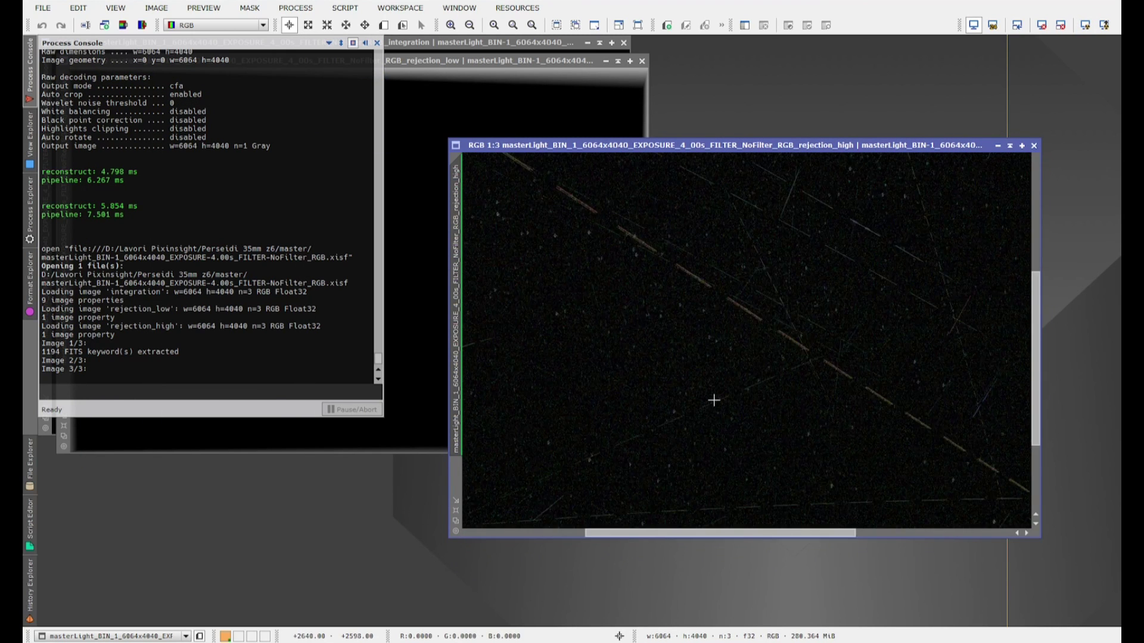
scroll(714, 400, down, 1)
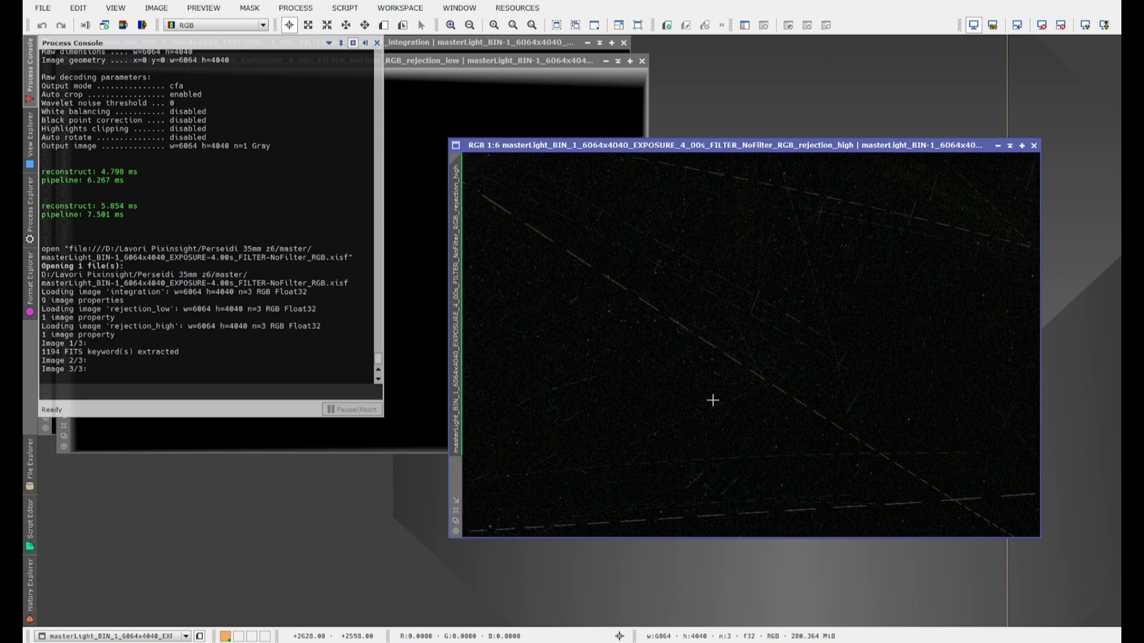
drag(448, 538, 327, 616)
drag(765, 147, 823, 68)
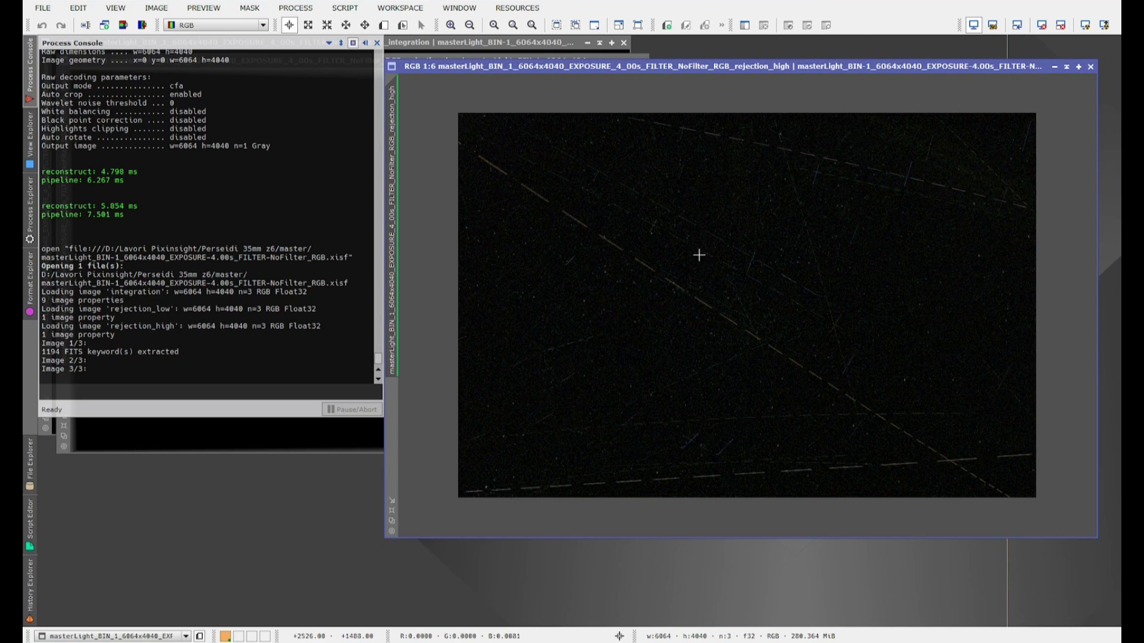
scroll(856, 370, up, 3)
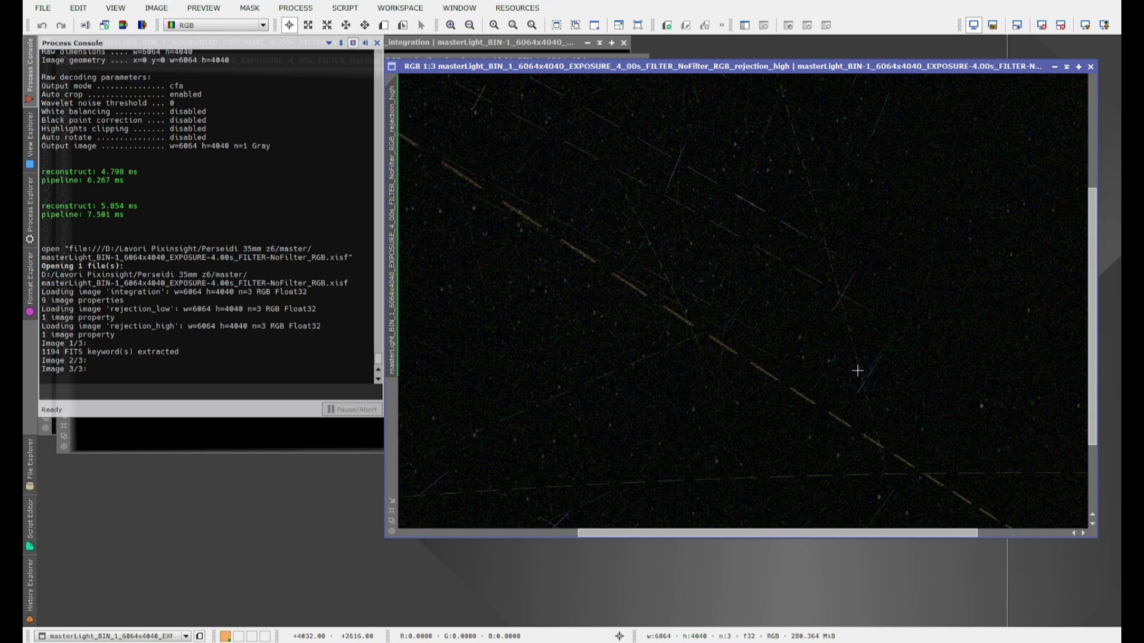
scroll(891, 382, down, 1)
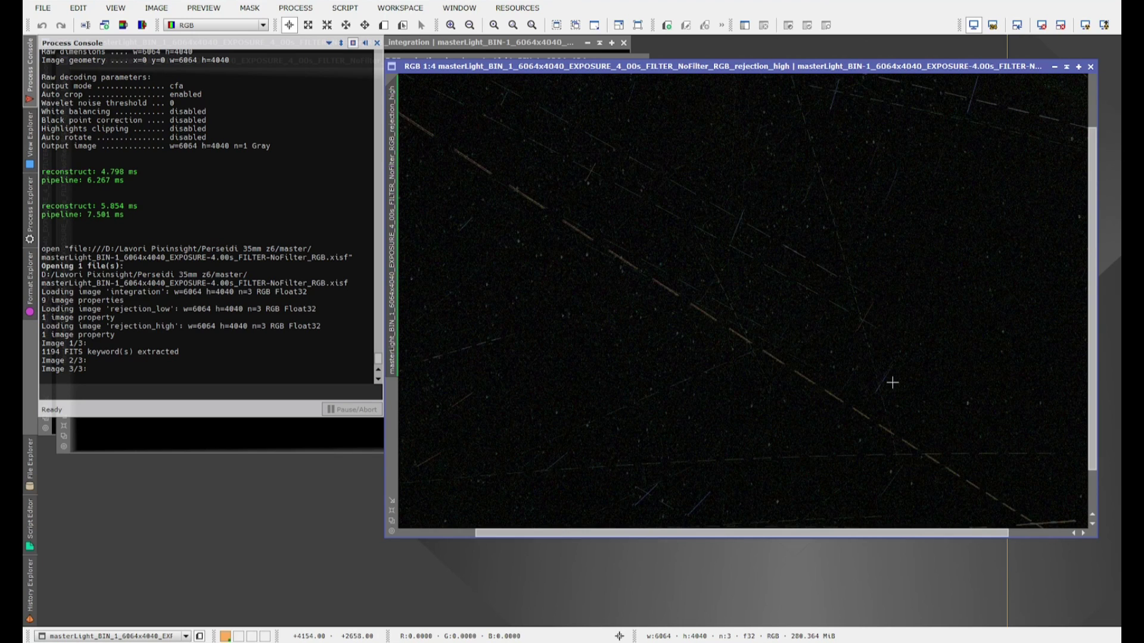
scroll(891, 383, down, 1)
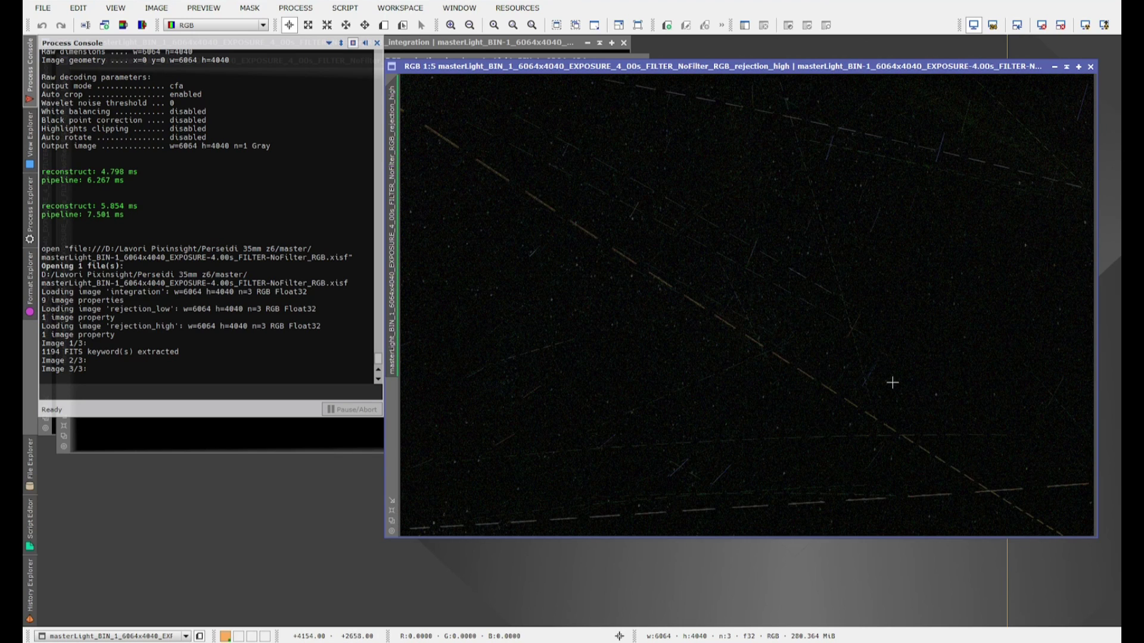
scroll(892, 382, down, 1)
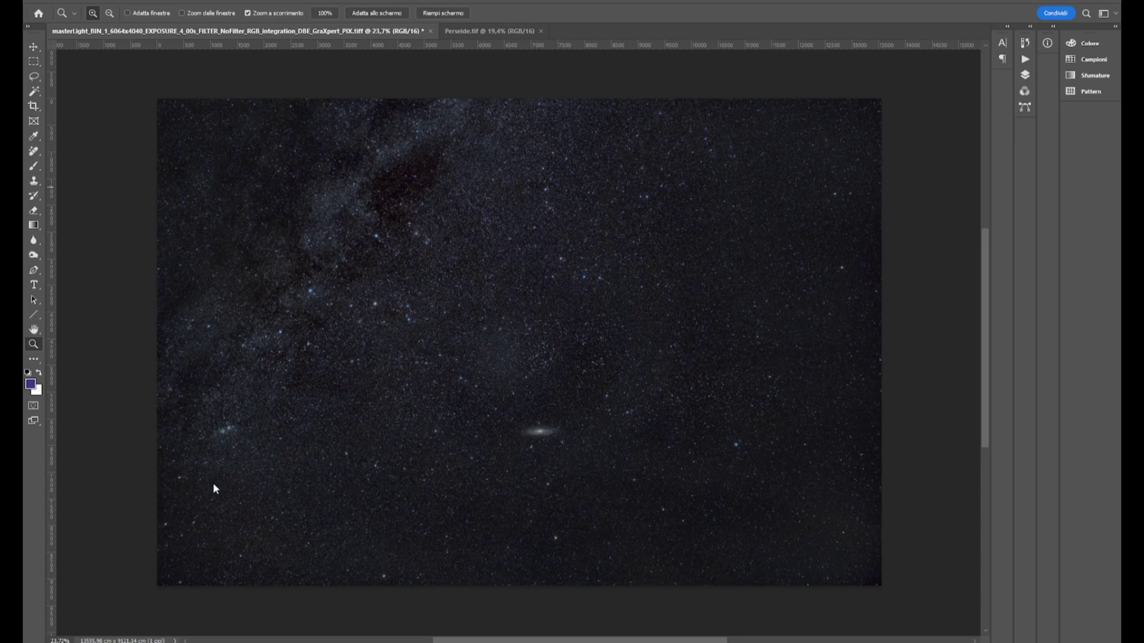
Switch to Photoshop and examine the Milky Way area and the galaxy in the processed integration TIFF
mouse_move(226, 435)
mouse_down()
mouse_move(259, 437)
mouse_move(215, 438)
mouse_up()
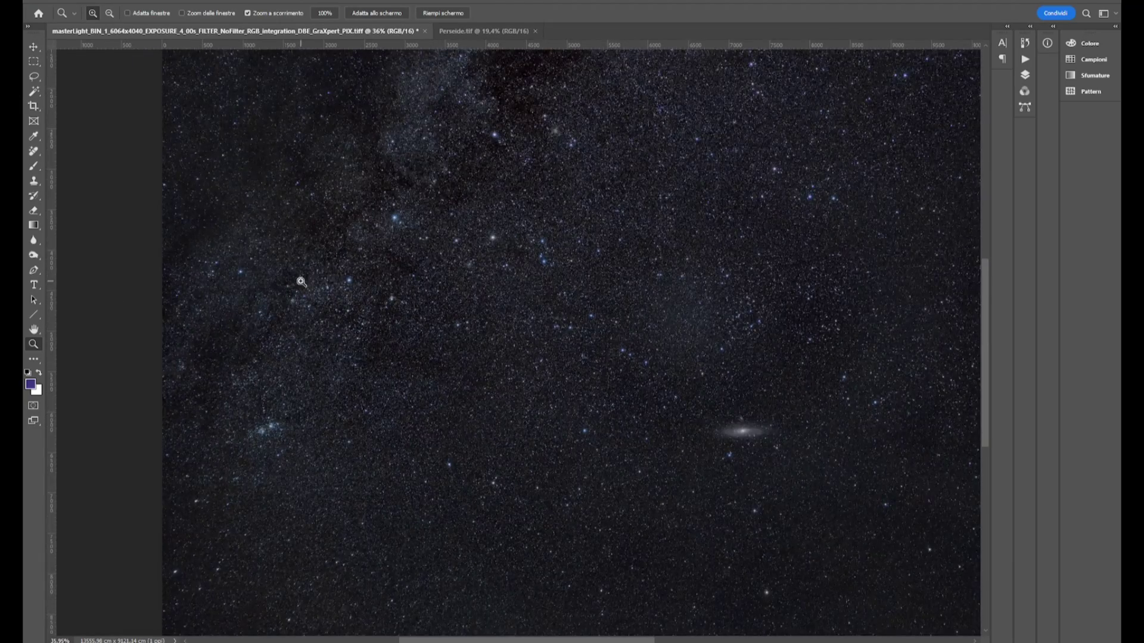
drag(299, 281, 322, 296)
drag(523, 225, 500, 229)
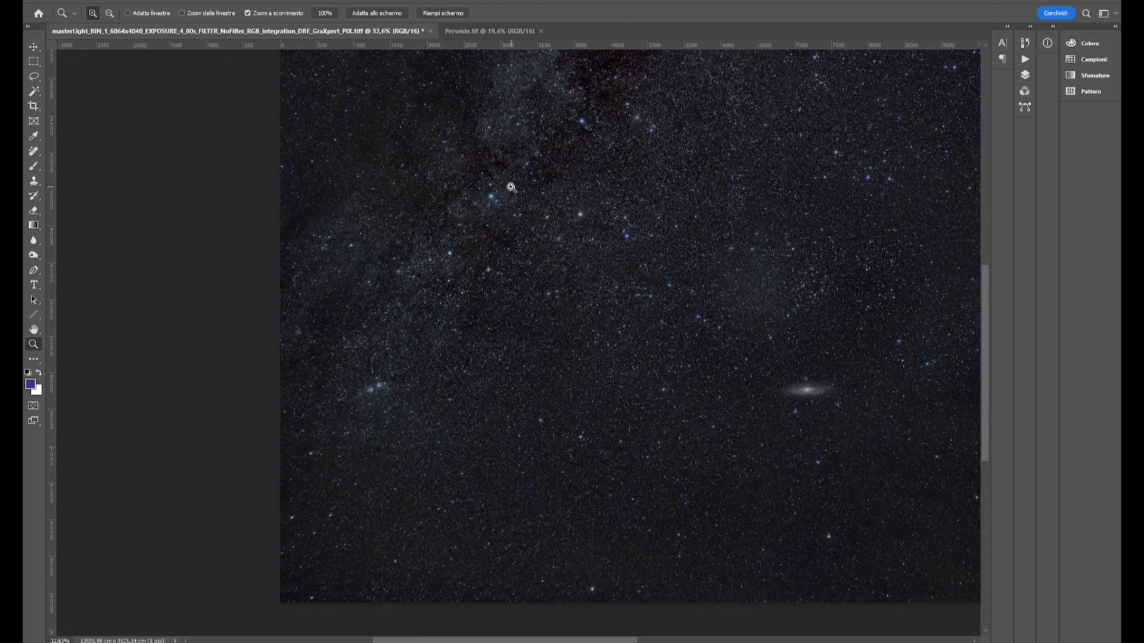
drag(824, 391, 825, 391)
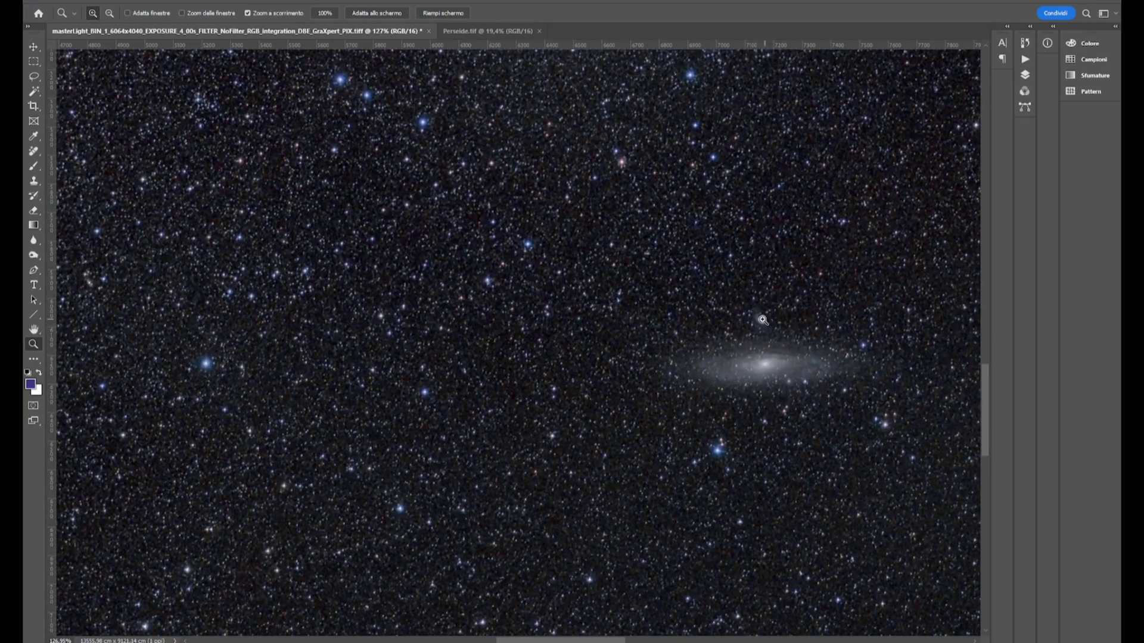
drag(806, 373, 707, 357)
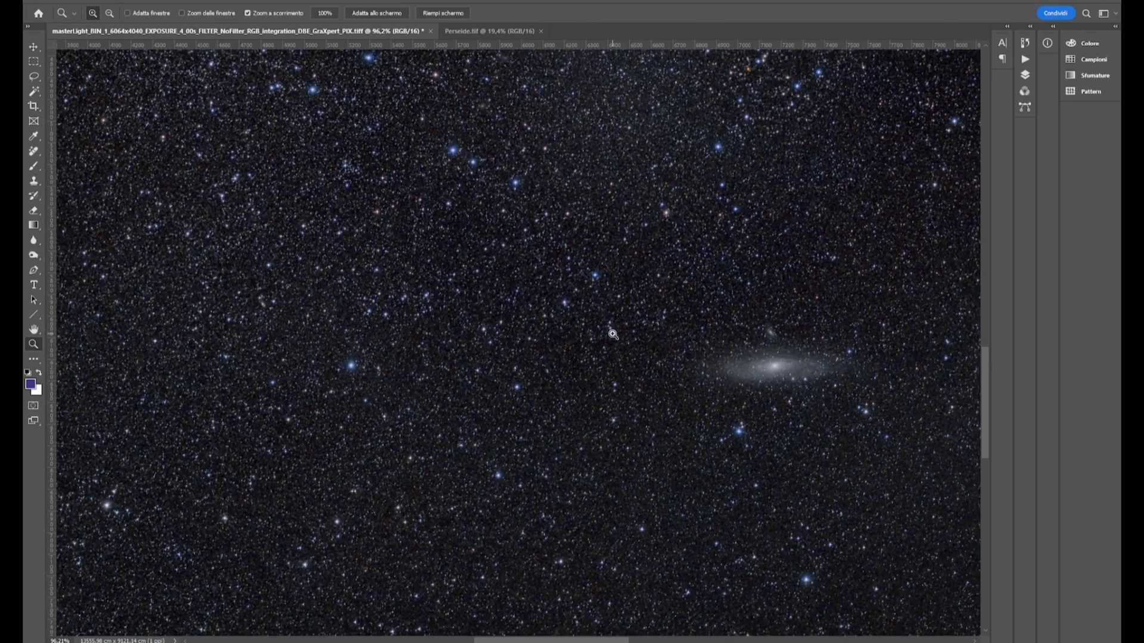
mouse_move(614, 334)
mouse_down()
mouse_move(640, 334)
mouse_move(606, 336)
mouse_up()
Inspect the stars across the right side and upper right corner of the integration image
drag(815, 457, 345, 348)
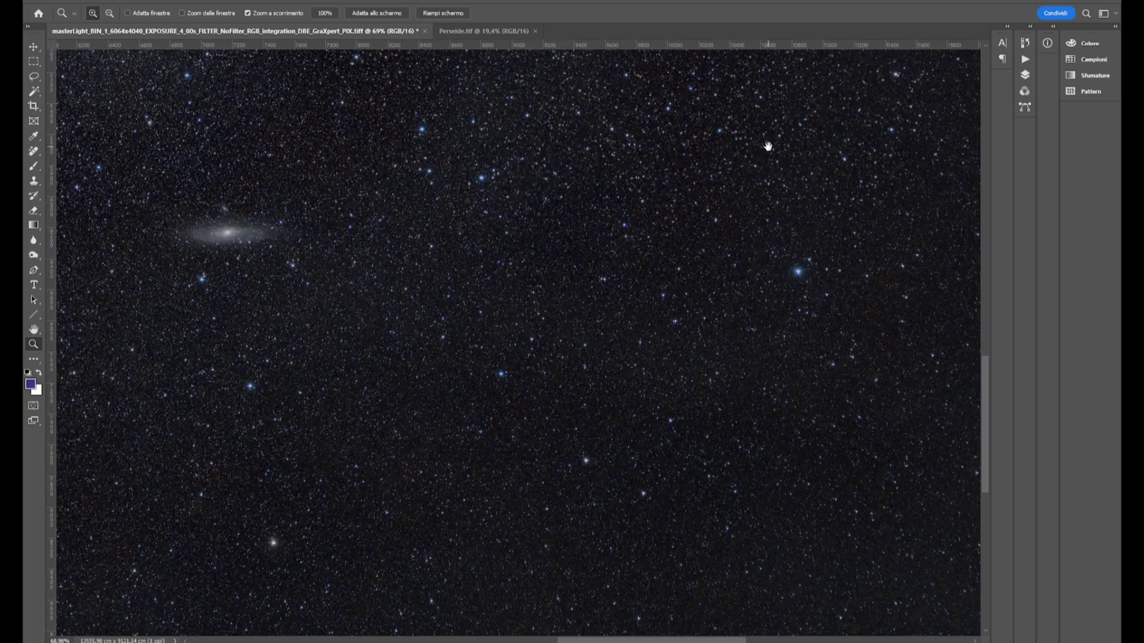
drag(766, 146, 683, 357)
drag(776, 184, 718, 316)
drag(803, 208, 679, 312)
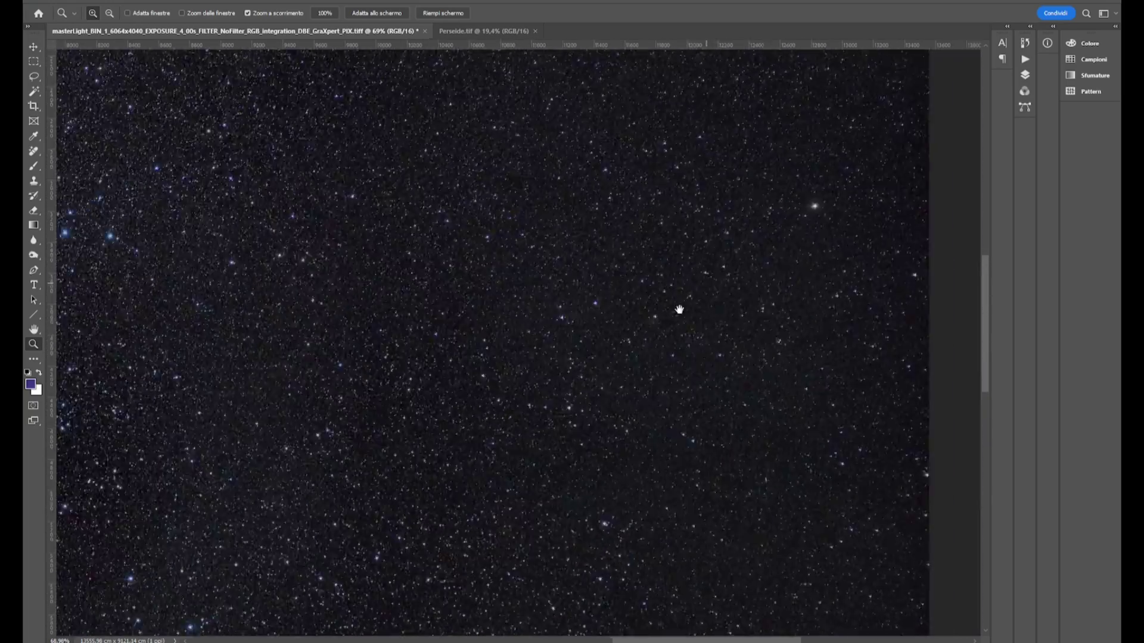
drag(742, 205, 811, 397)
drag(815, 265, 783, 334)
mouse_move(763, 207)
mouse_down()
mouse_move(789, 213)
mouse_move(759, 221)
mouse_up()
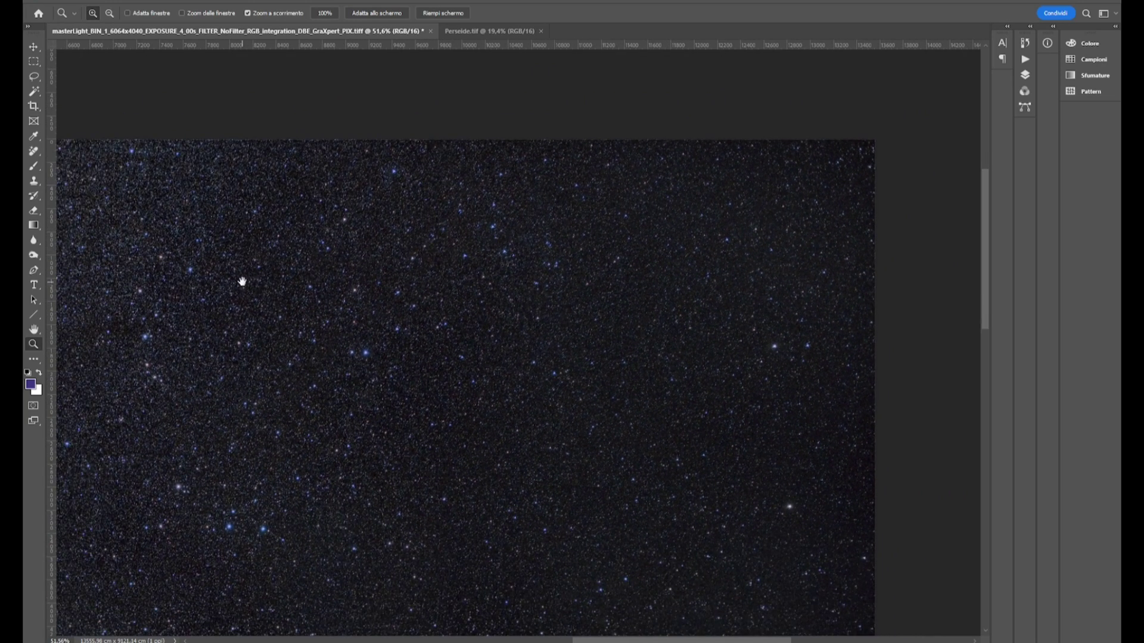
Examine the Milky Way's dark nebula region in the integration image, finishing with the whole frame in view
drag(245, 273, 547, 222)
drag(210, 206, 572, 224)
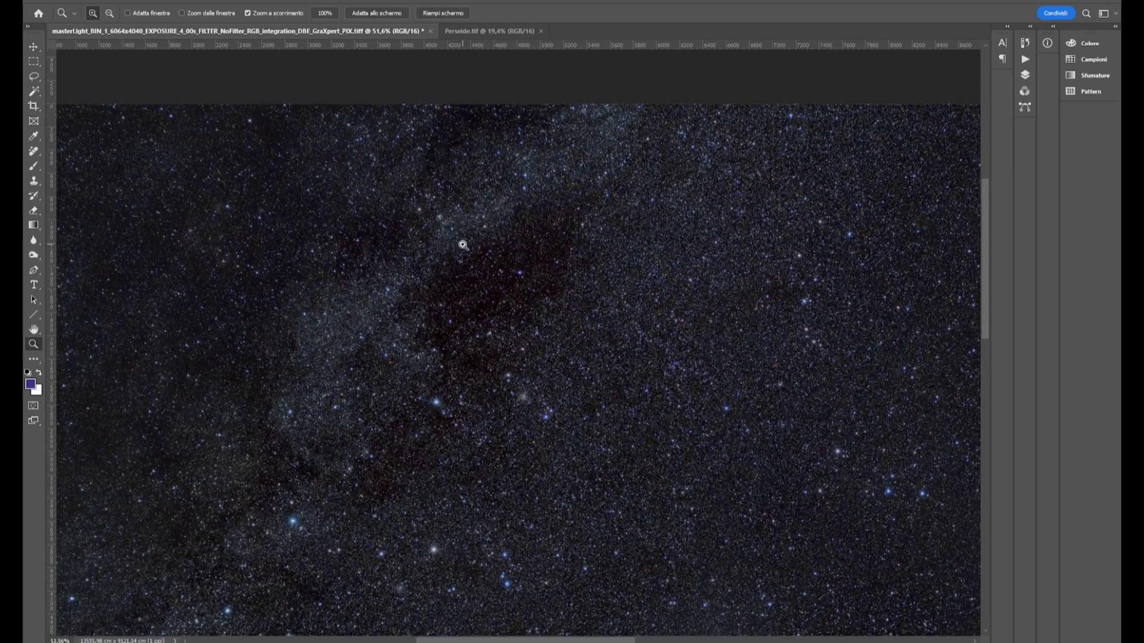
drag(463, 245, 419, 248)
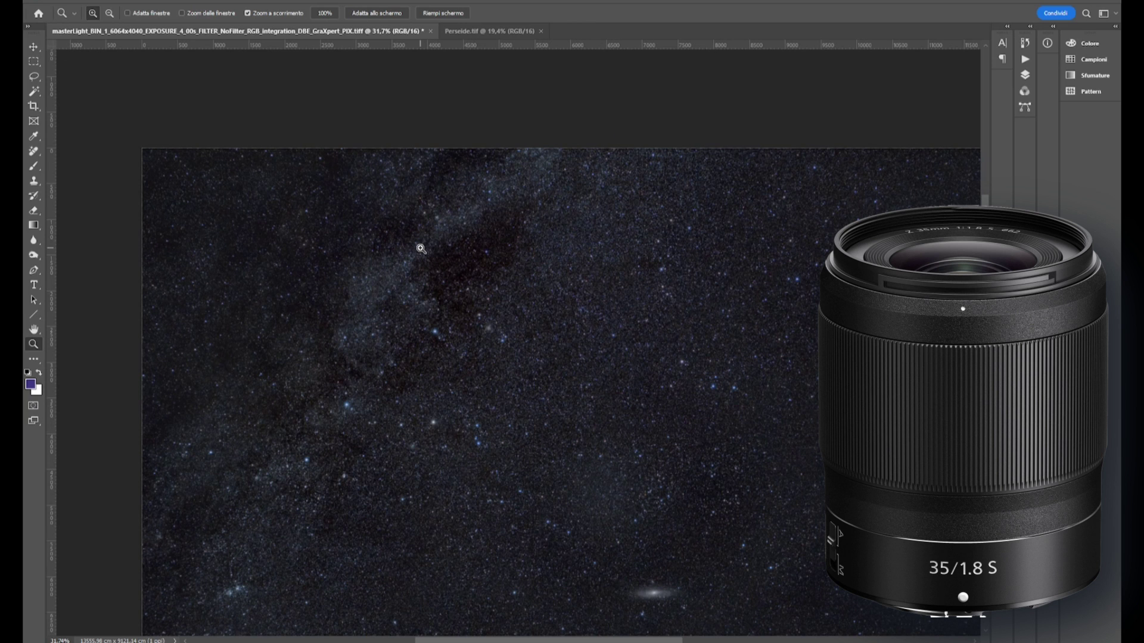
drag(463, 462, 372, 294)
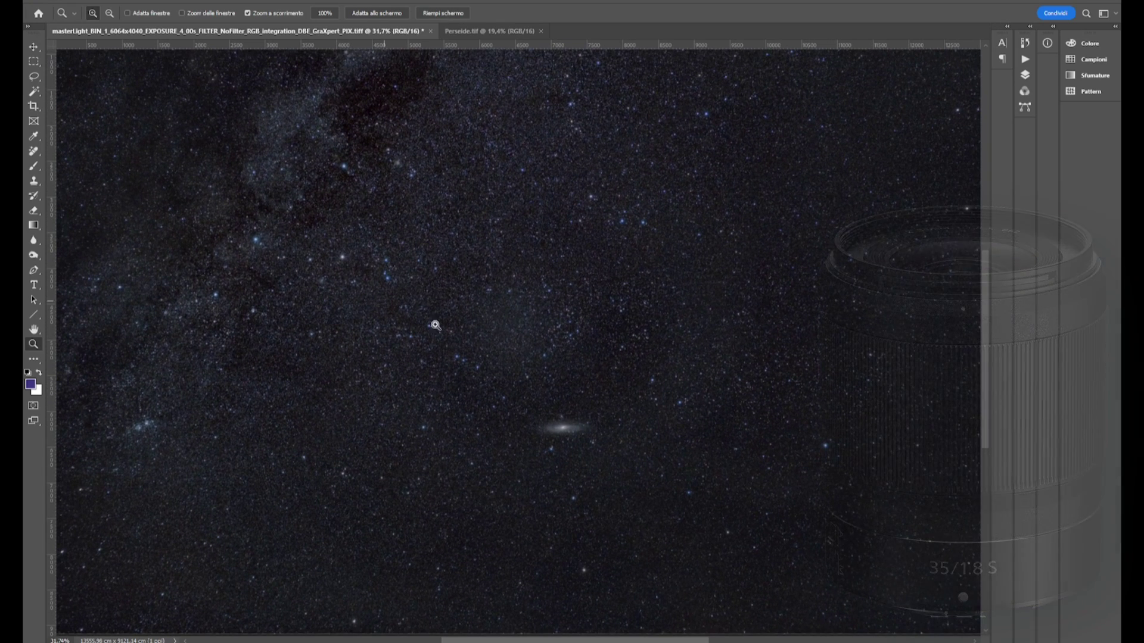
scroll(584, 302, down, 2)
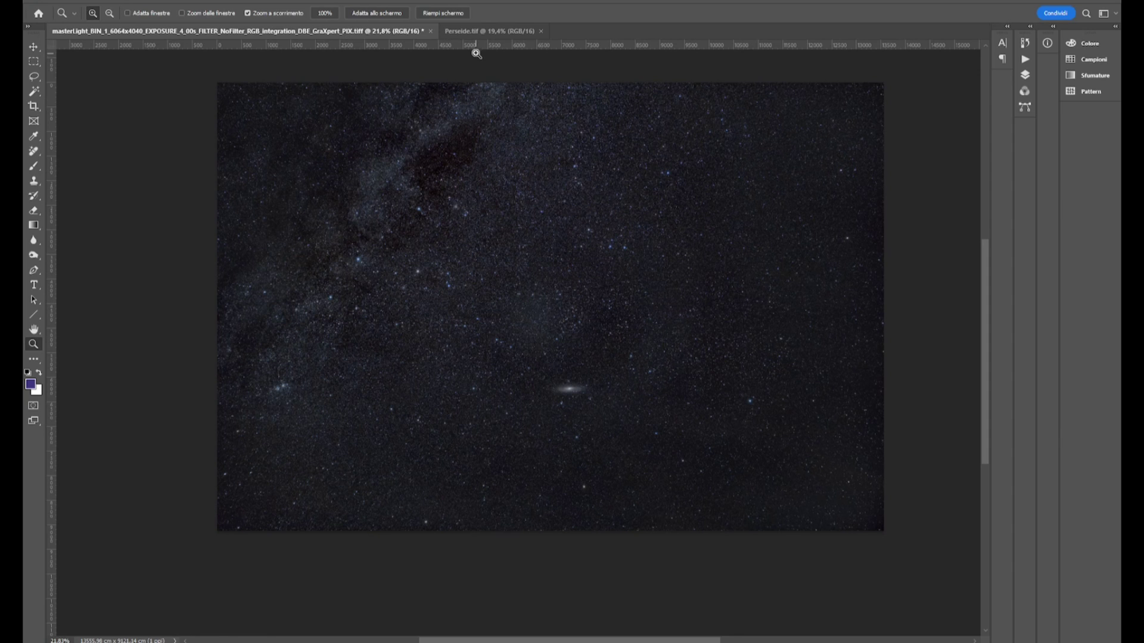
Bring up the Perseide.tif document and examine the meteor trails against the whole frame
click(486, 33)
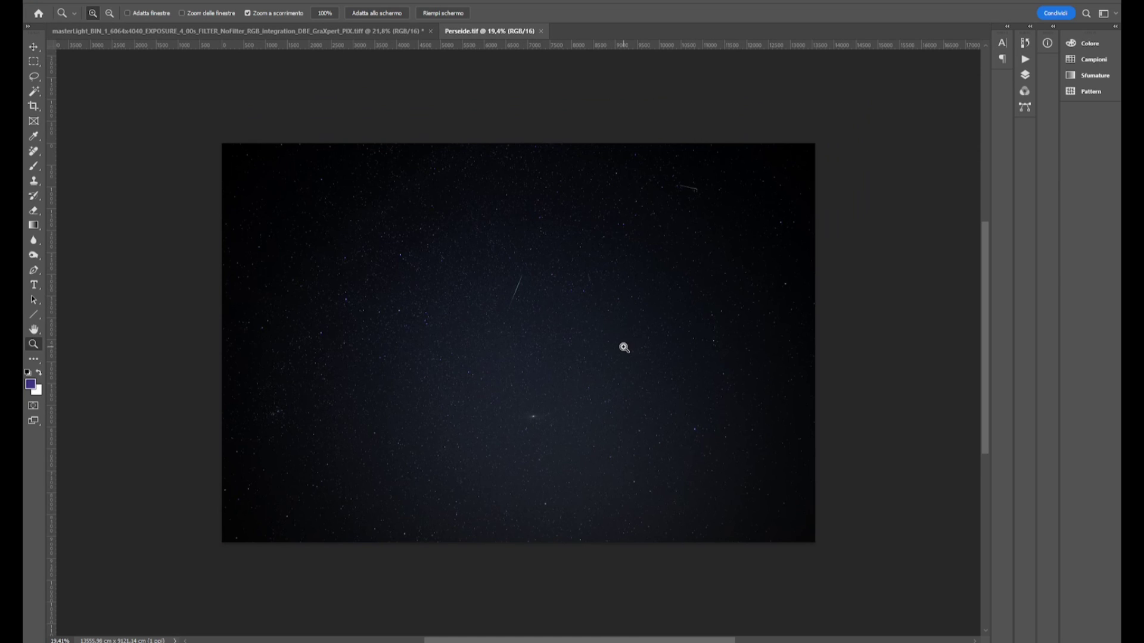
mouse_move(524, 292)
mouse_down()
mouse_move(589, 353)
mouse_move(541, 296)
mouse_up()
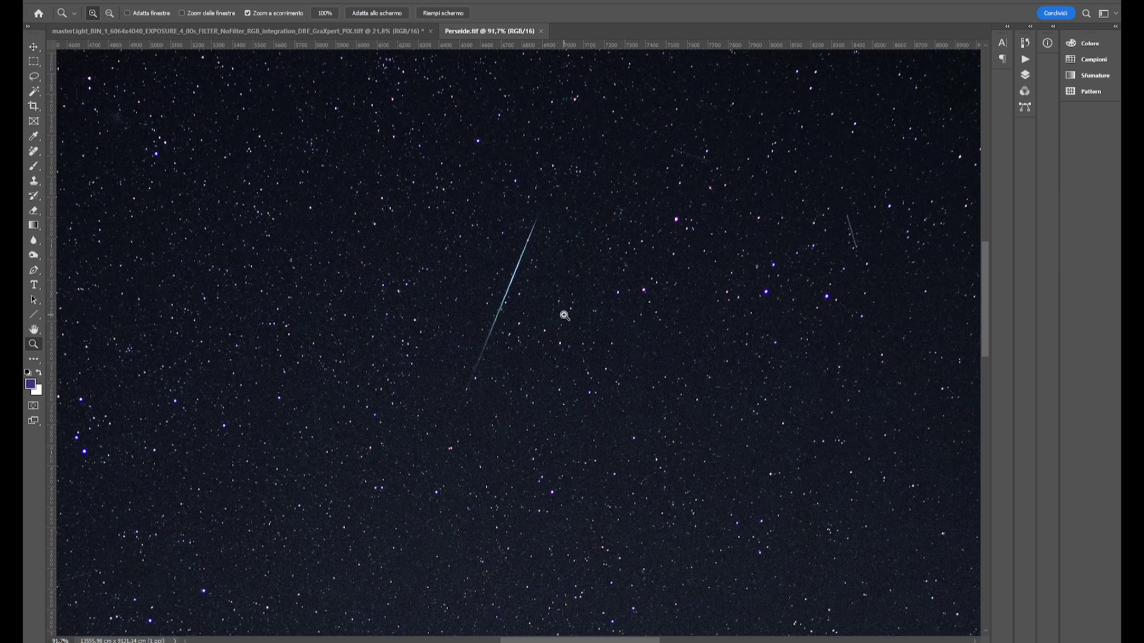
drag(600, 376, 529, 360)
scroll(542, 378, down, 1)
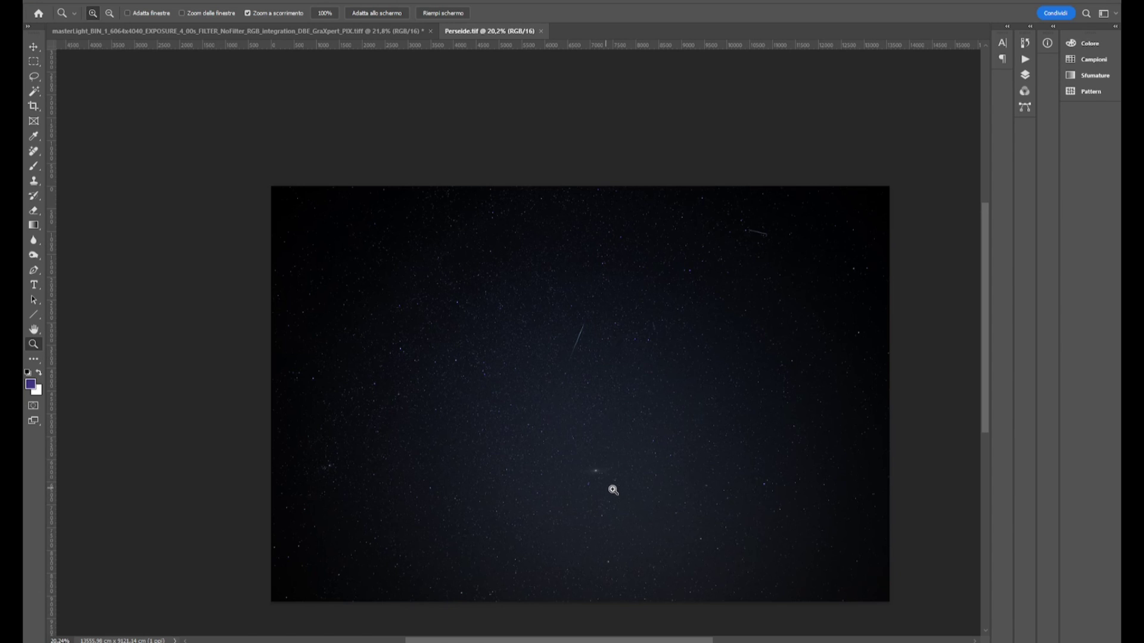
Compare the galaxy in Perseide.tif with the same galaxy in the integration image
drag(597, 477, 638, 488)
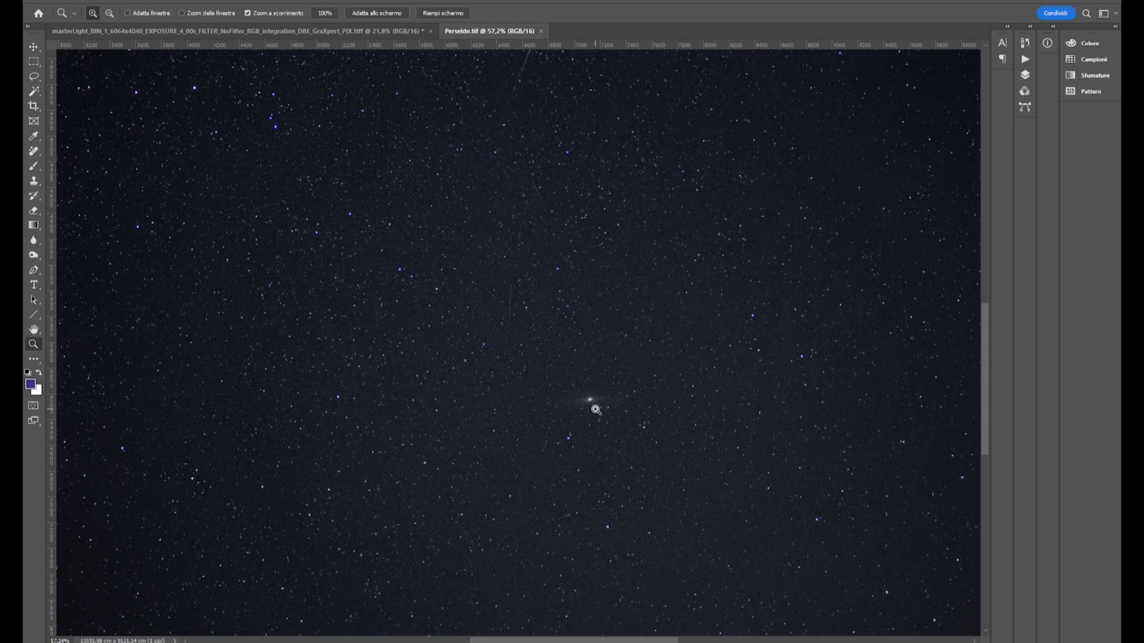
click(268, 30)
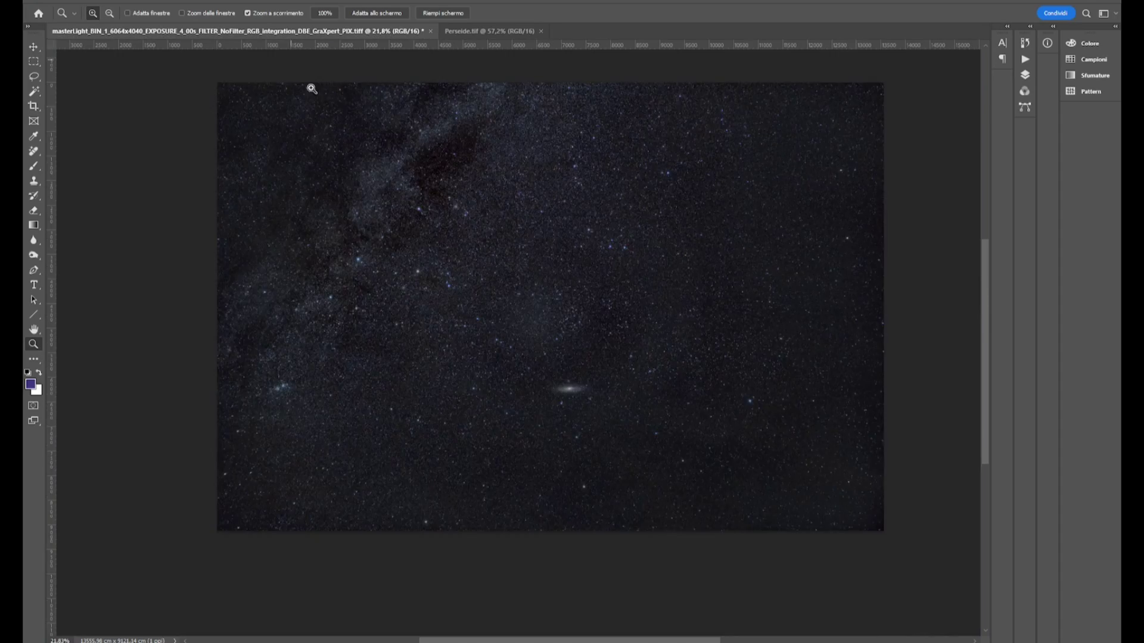
drag(594, 408, 583, 368)
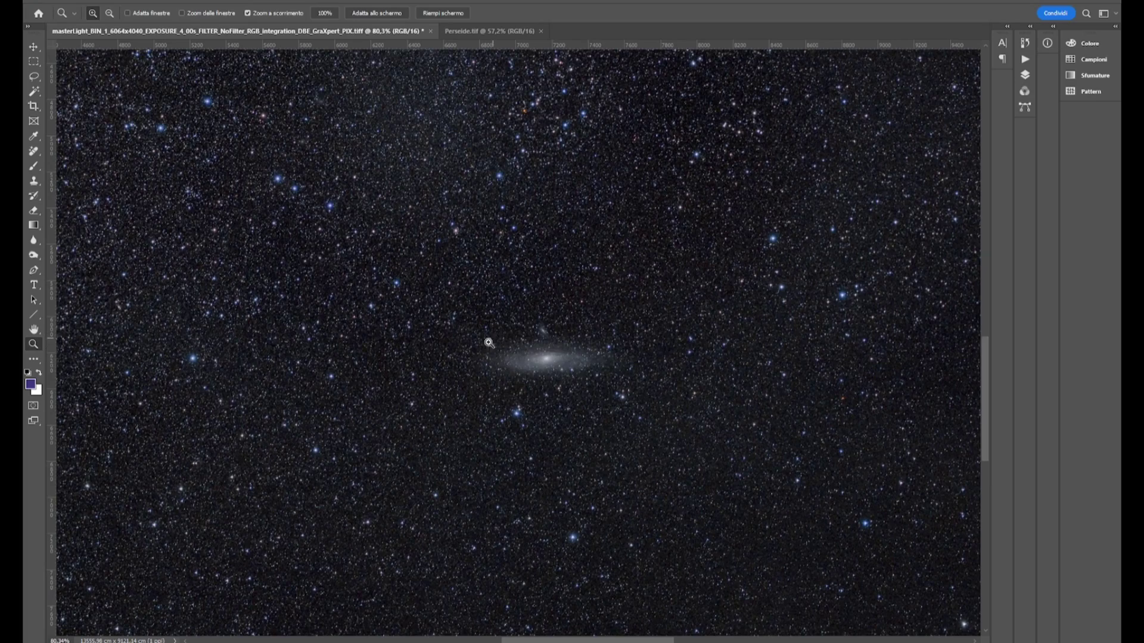
scroll(540, 339, down, 5)
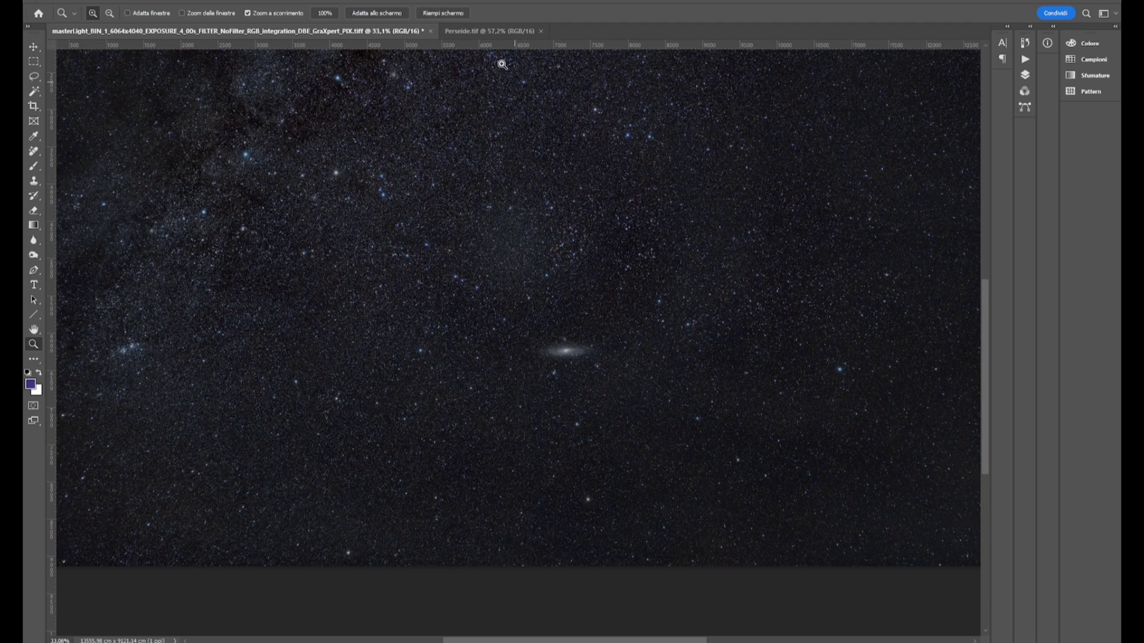
Copy the entire Perseide.tif image and paste it as a new layer over the integration image
click(492, 31)
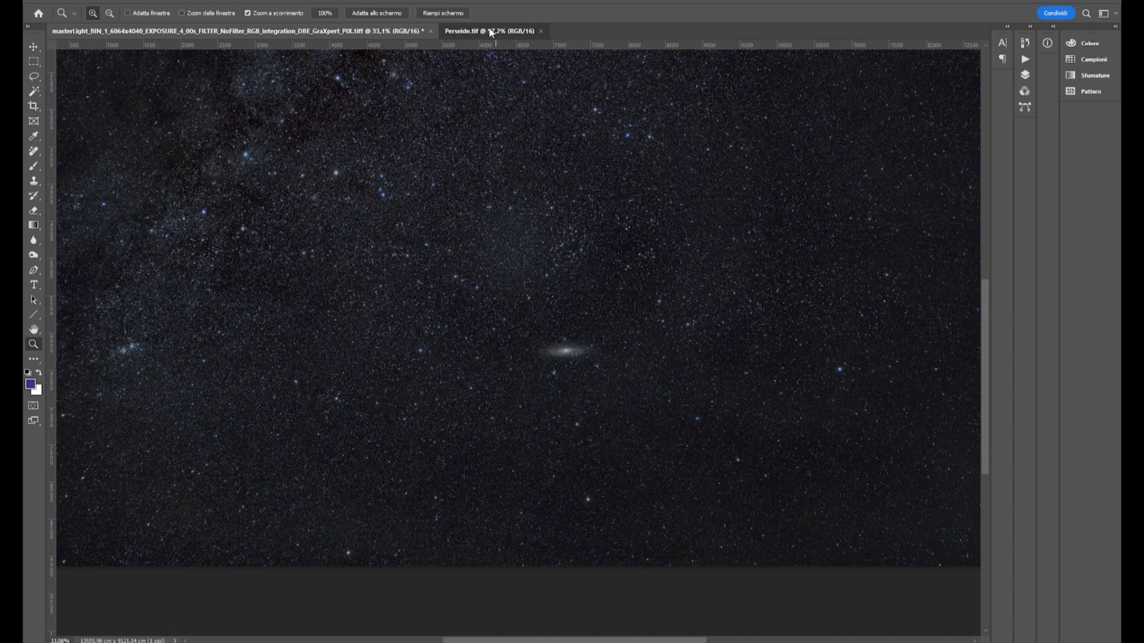
drag(641, 304, 622, 304)
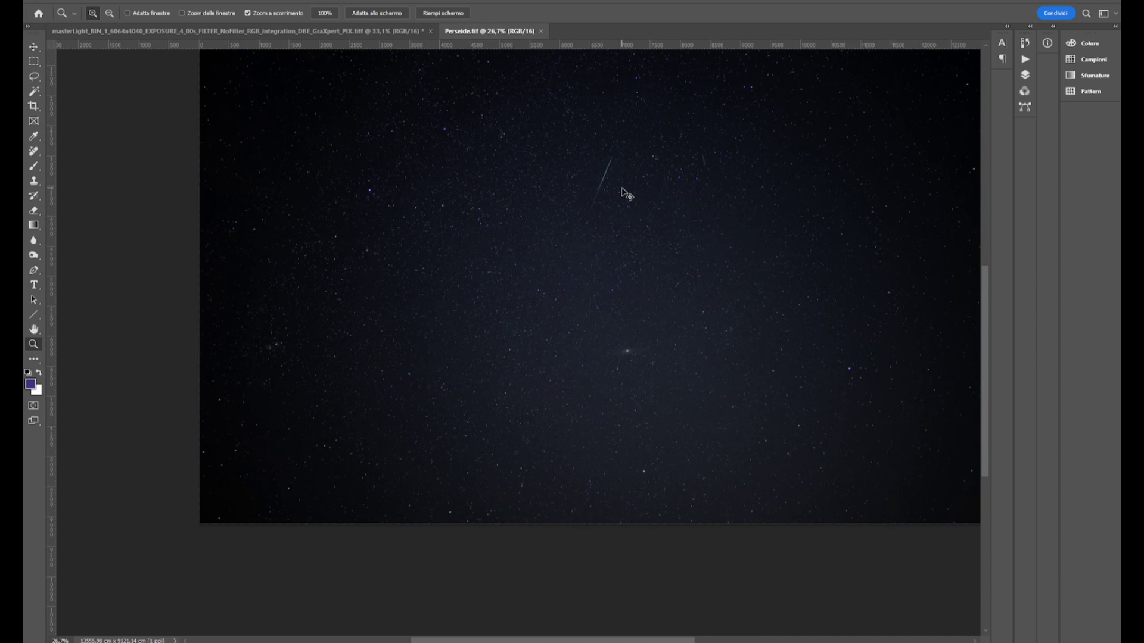
key(ctrl+a)
click(190, 31)
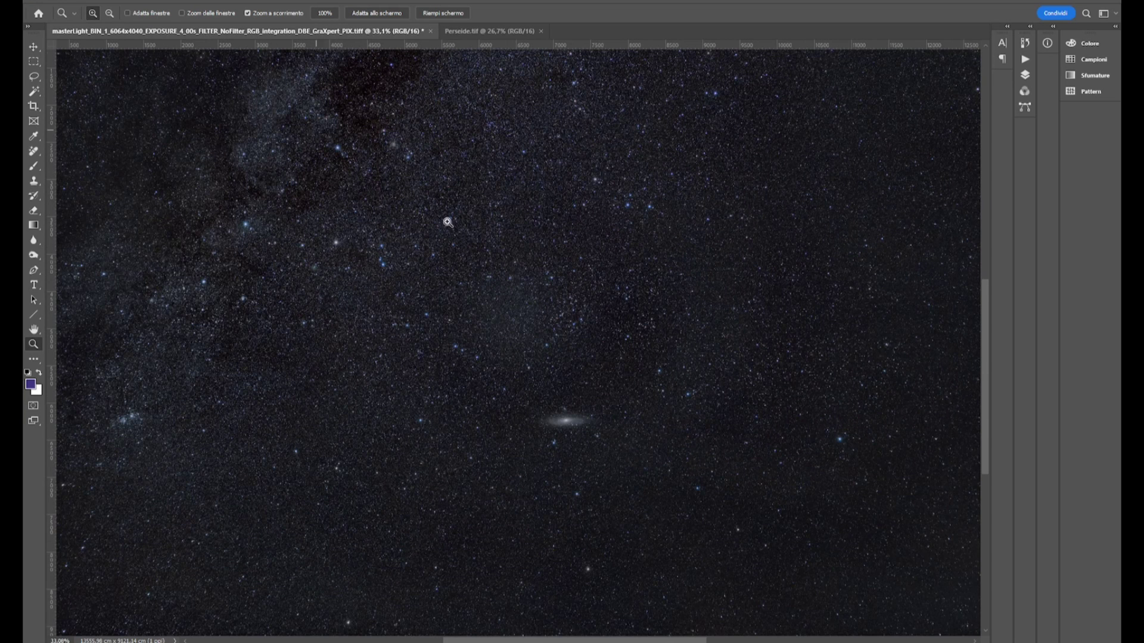
drag(650, 384, 620, 382)
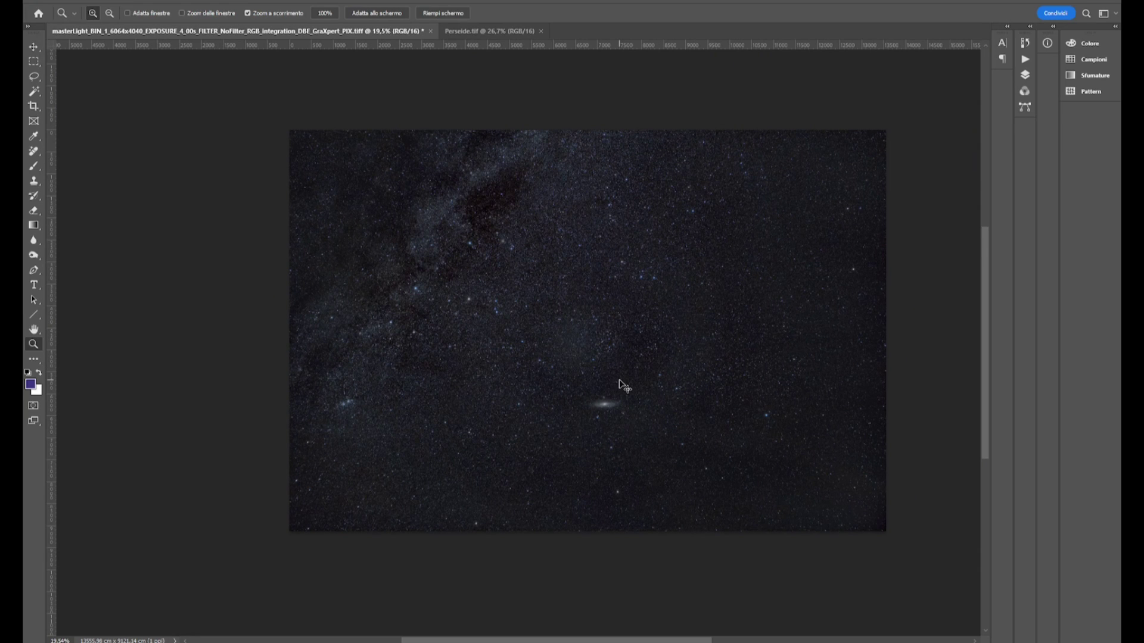
key(ctrl+v)
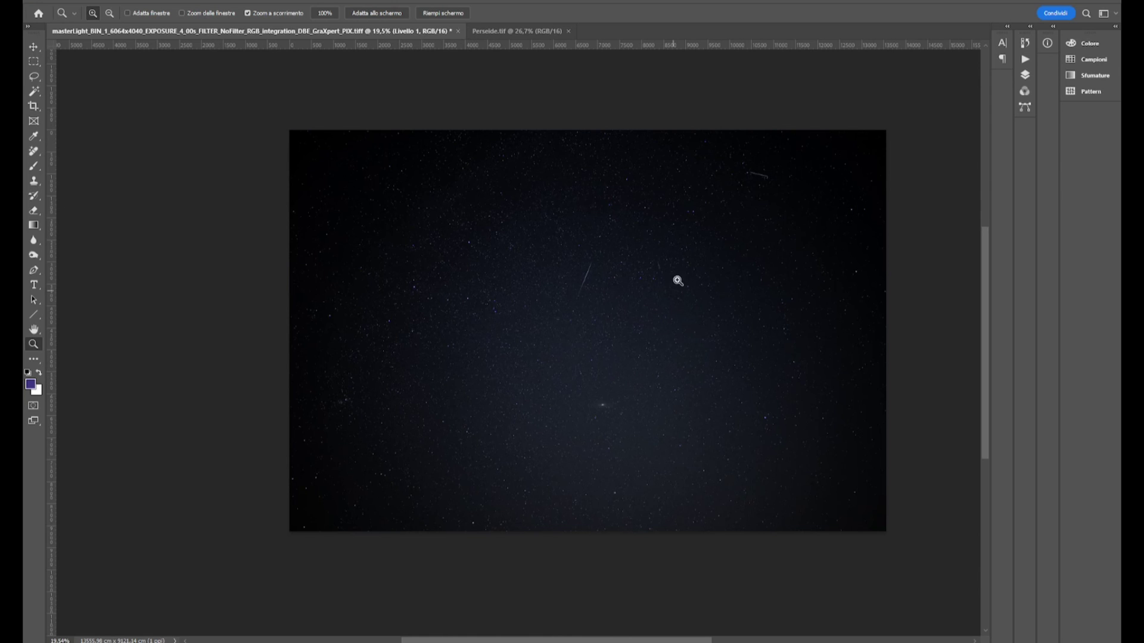
Lower the pasted meteor layer's opacity to 49% so the starfield beneath shows through
drag(600, 298, 636, 312)
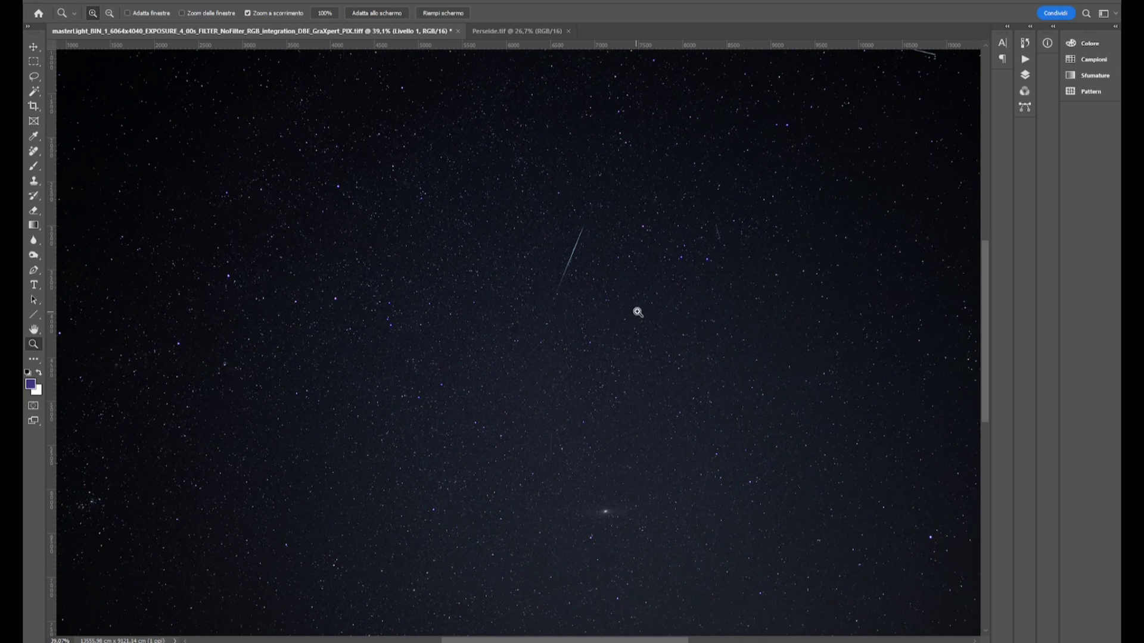
click(1025, 75)
click(1005, 74)
click(979, 88)
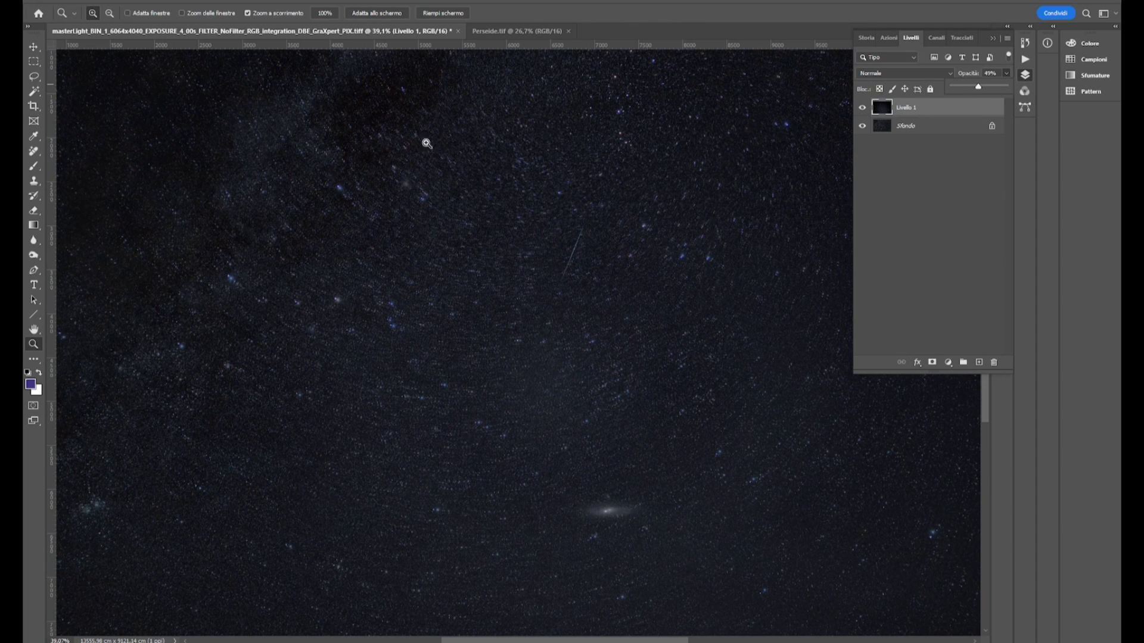
Free-transform the pasted meteor layer, rotating it by -0.53° and shifting it slightly to align its stars with the background
drag(441, 233, 342, 164)
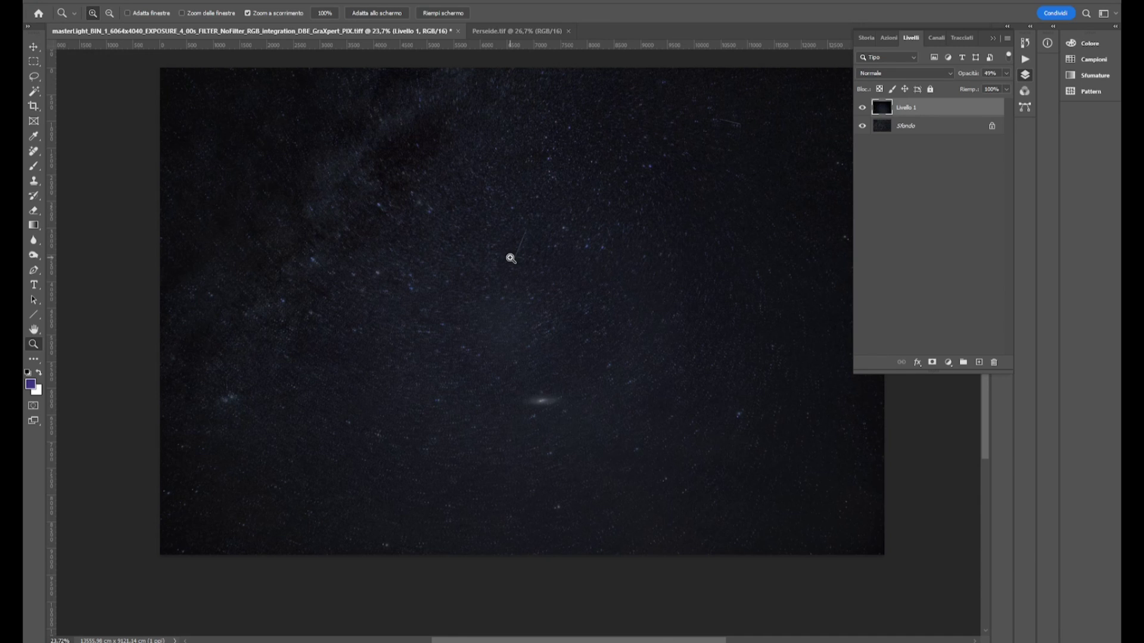
key(ctrl+t)
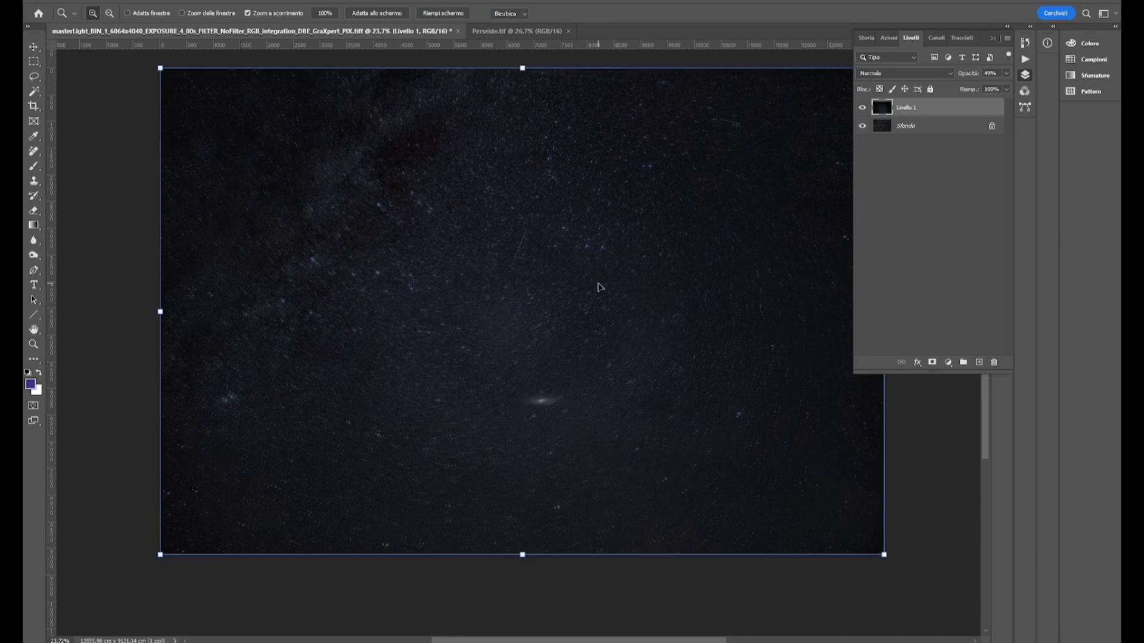
drag(146, 564, 154, 559)
drag(306, 447, 316, 444)
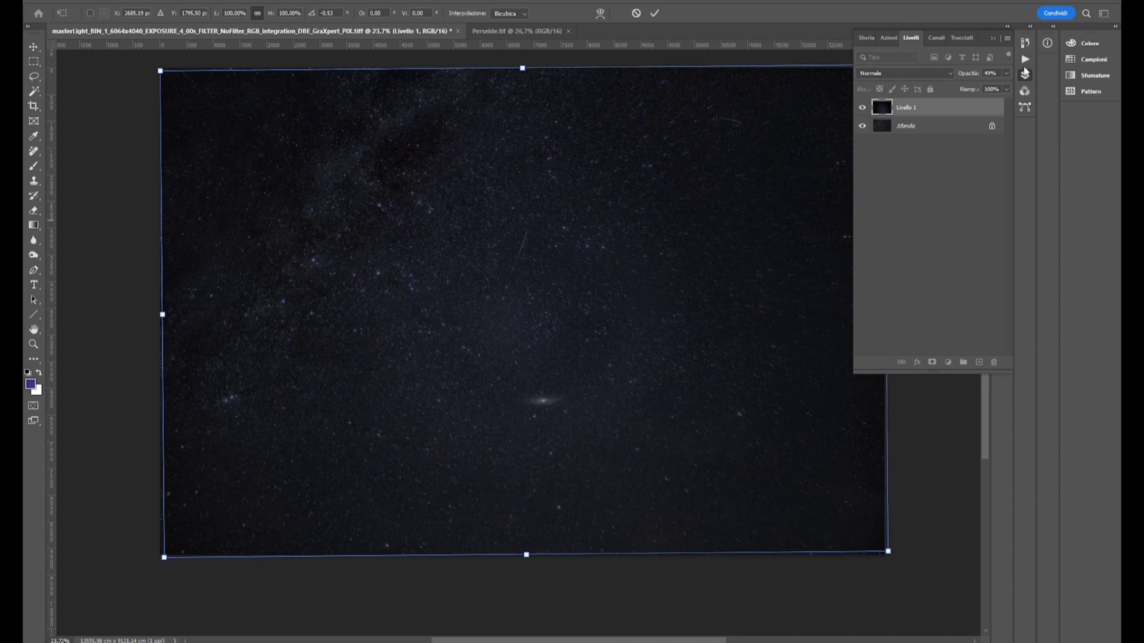
click(655, 13)
Restore the meteor layer's opacity to 100% and add a layer mask to it
click(1006, 72)
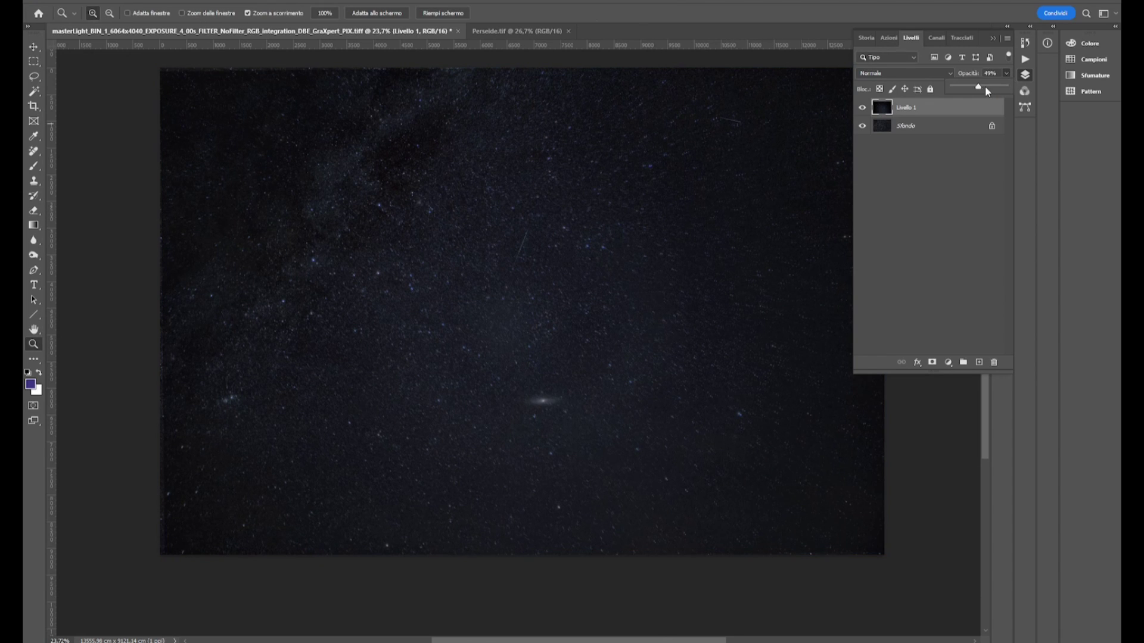
drag(988, 83, 1036, 84)
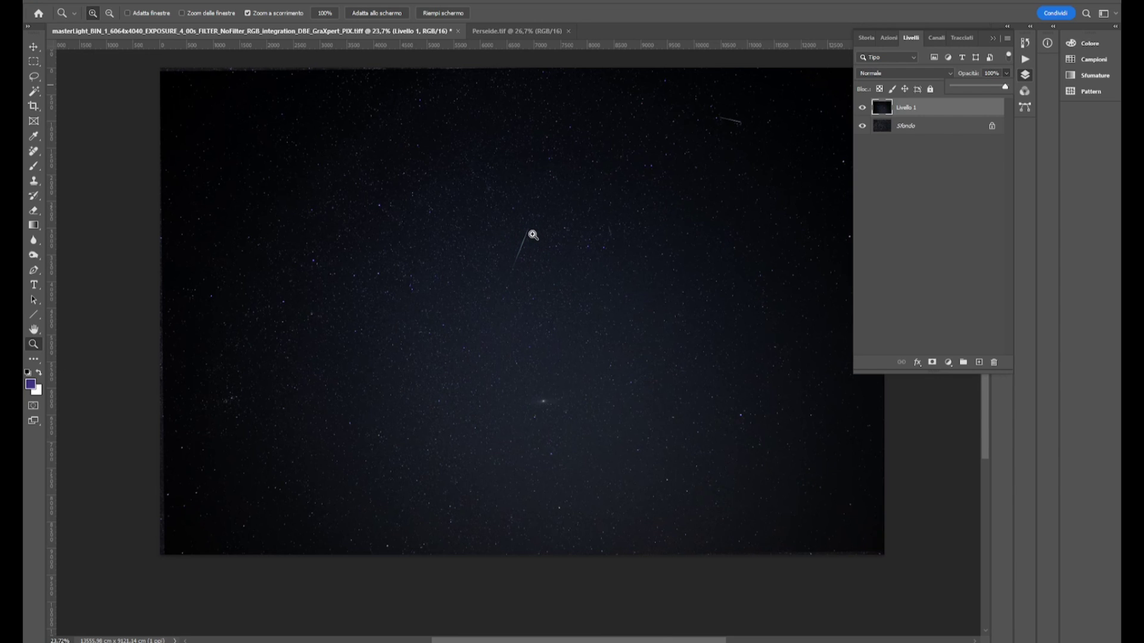
drag(526, 227, 603, 324)
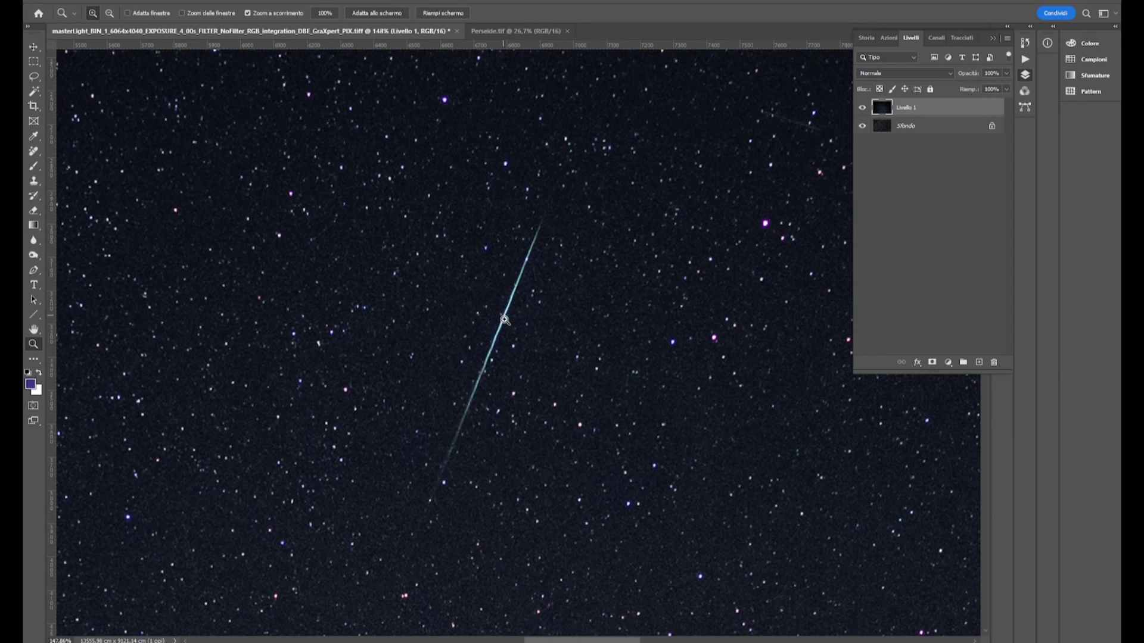
click(932, 363)
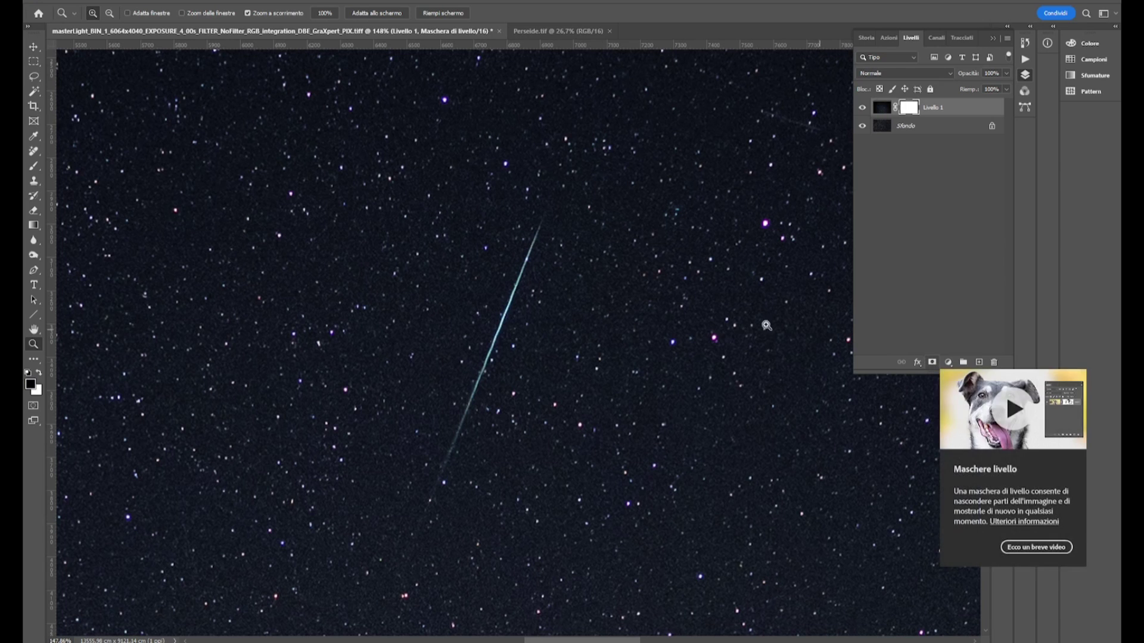
Paint along the central meteor trail in black on the layer mask with a small 94% hardness brush, and invert the mask
drag(493, 380, 521, 392)
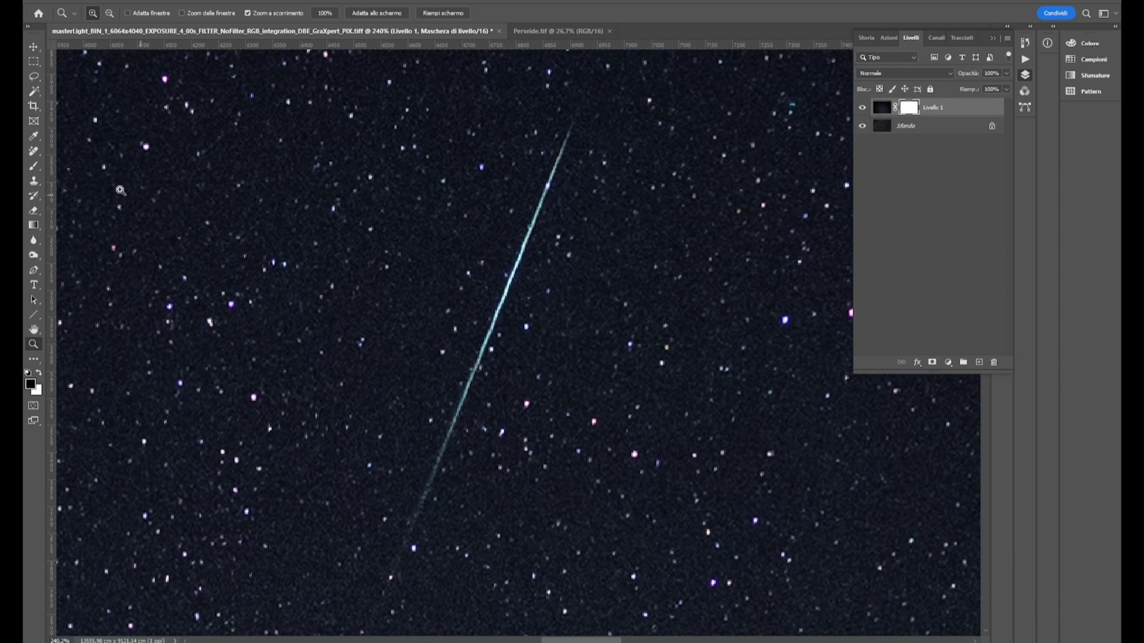
click(35, 167)
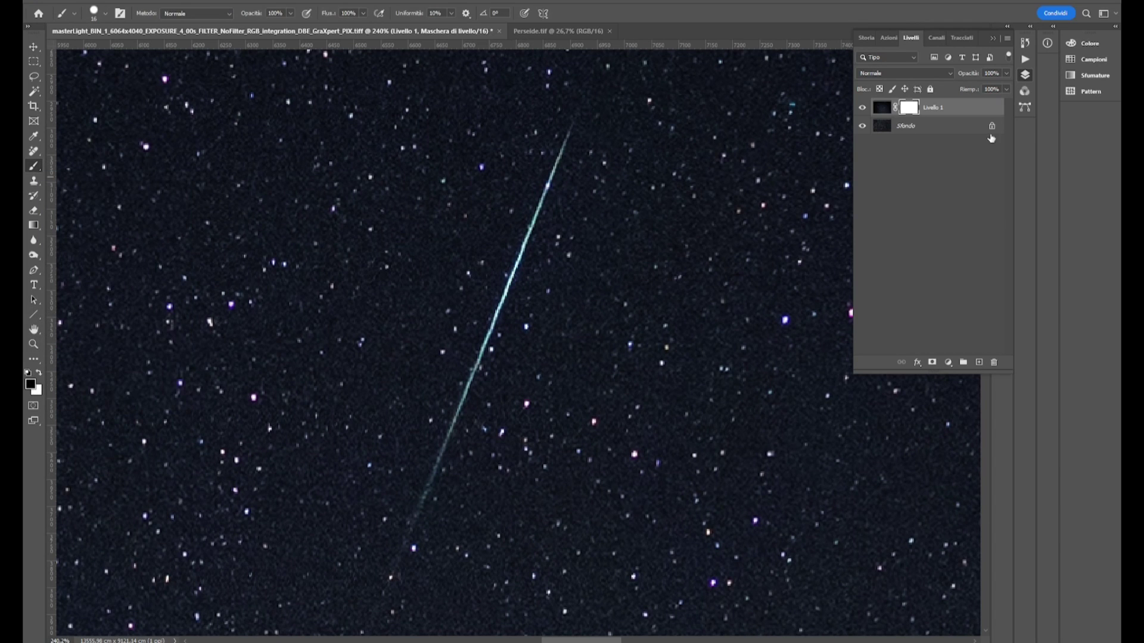
right_click(548, 197)
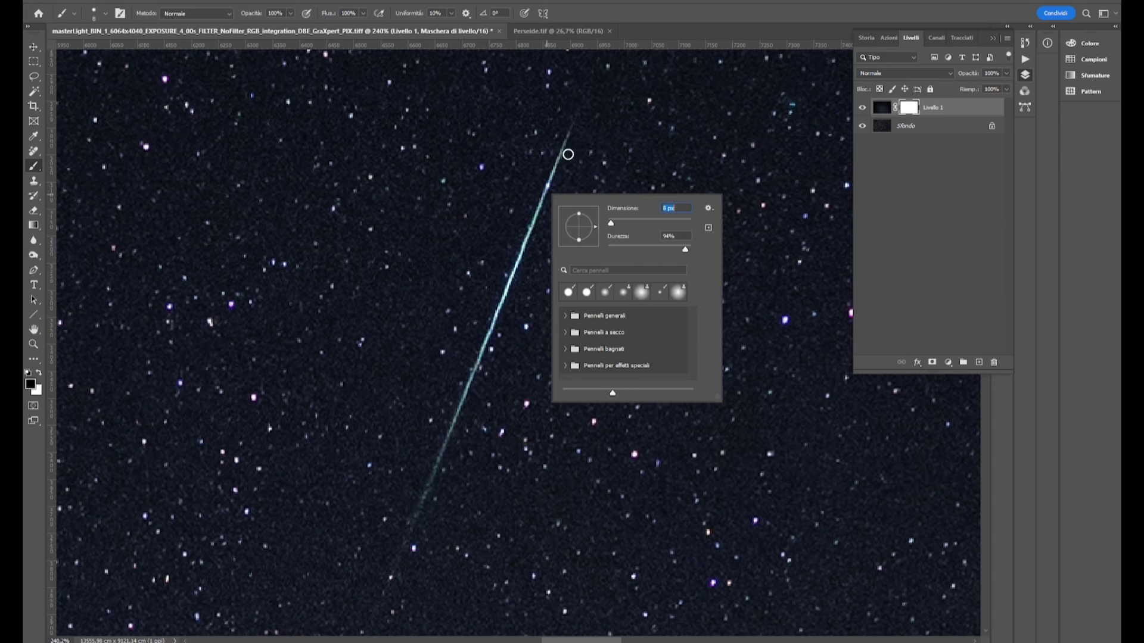
click(570, 128)
mouse_move(566, 142)
mouse_down()
mouse_move(471, 406)
mouse_move(463, 397)
mouse_move(399, 548)
mouse_up()
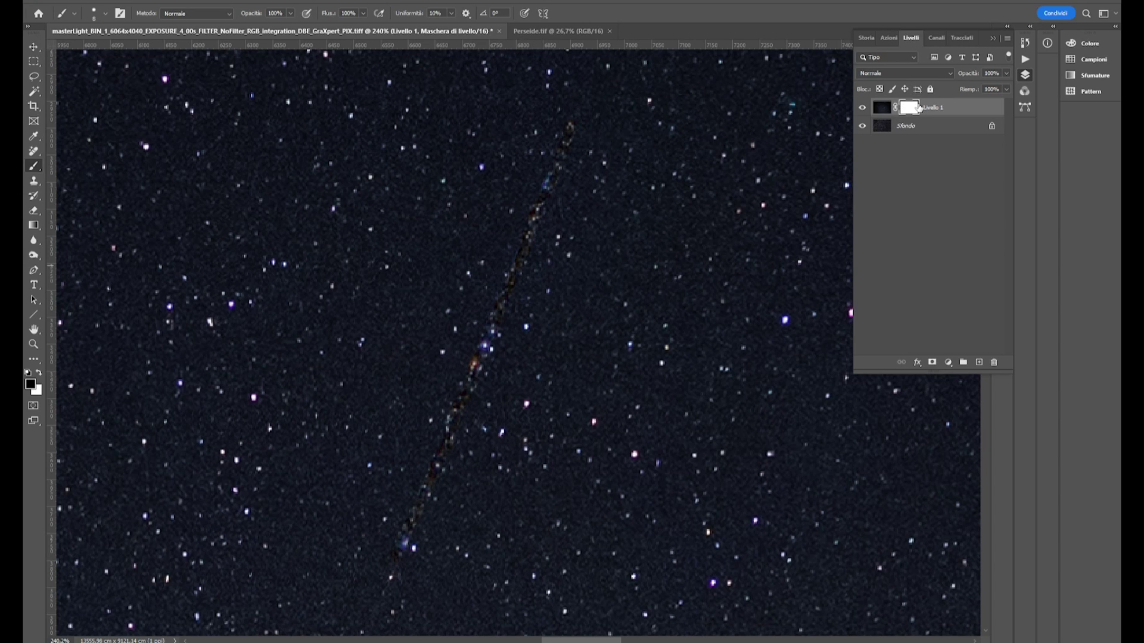
key(ctrl+i)
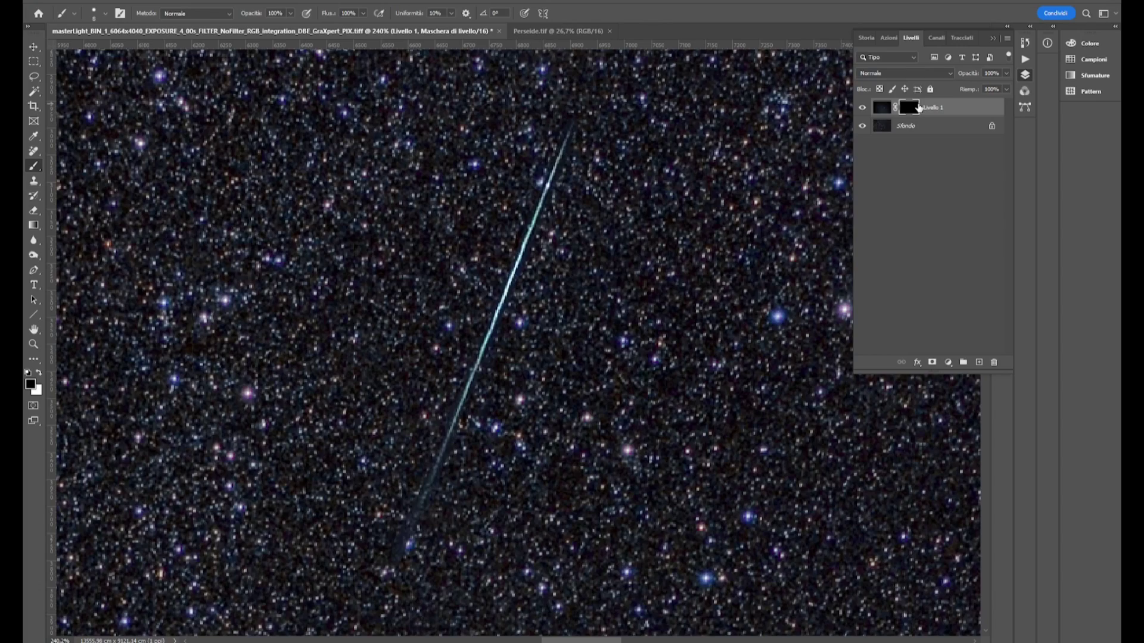
Toggle the masked meteor layer's visibility to compare the starfield with and without the meteor
click(34, 345)
mouse_move(471, 378)
mouse_down()
mouse_move(401, 379)
mouse_move(423, 368)
mouse_move(452, 383)
mouse_move(421, 386)
mouse_move(462, 311)
mouse_move(498, 320)
mouse_move(513, 363)
mouse_move(532, 352)
mouse_move(524, 377)
mouse_move(536, 398)
mouse_up()
click(861, 107)
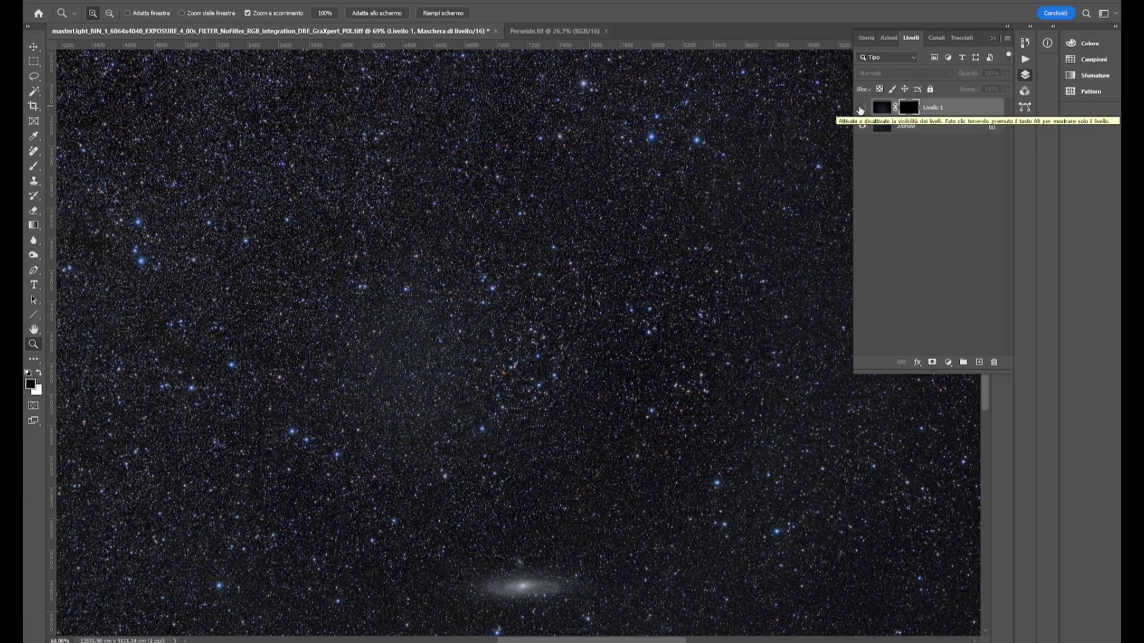
click(860, 108)
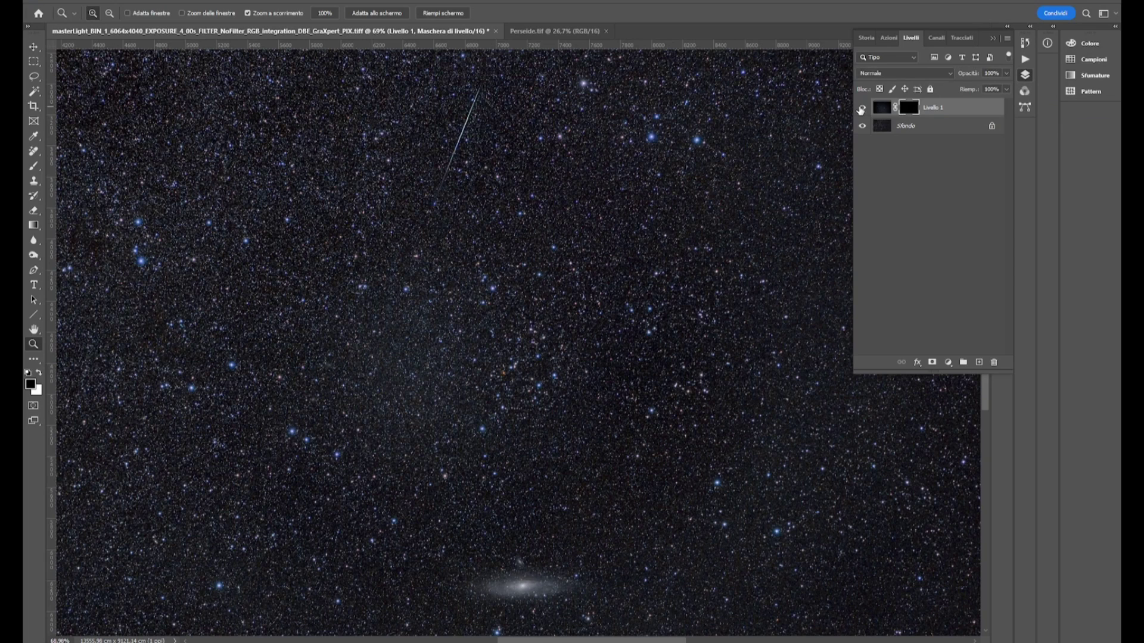
click(860, 108)
click(860, 108)
click(860, 108)
click(861, 109)
click(860, 108)
click(860, 108)
Set the meteor layer's blending mode to Colore più chiaro, checking the faint end of the trail
scroll(453, 161, up, 10)
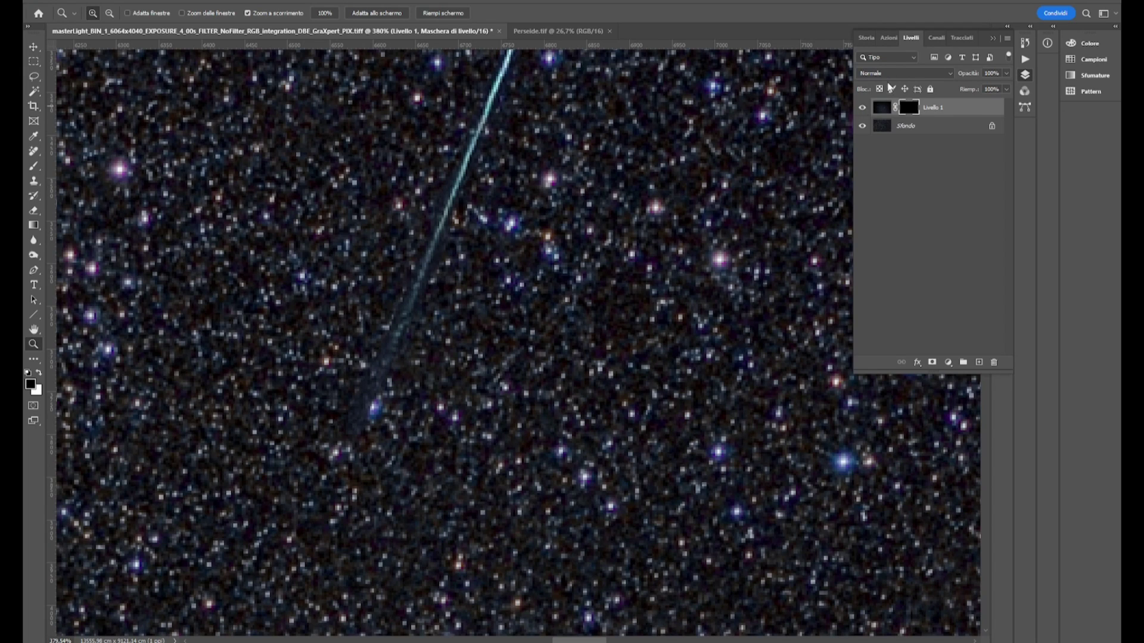
click(892, 73)
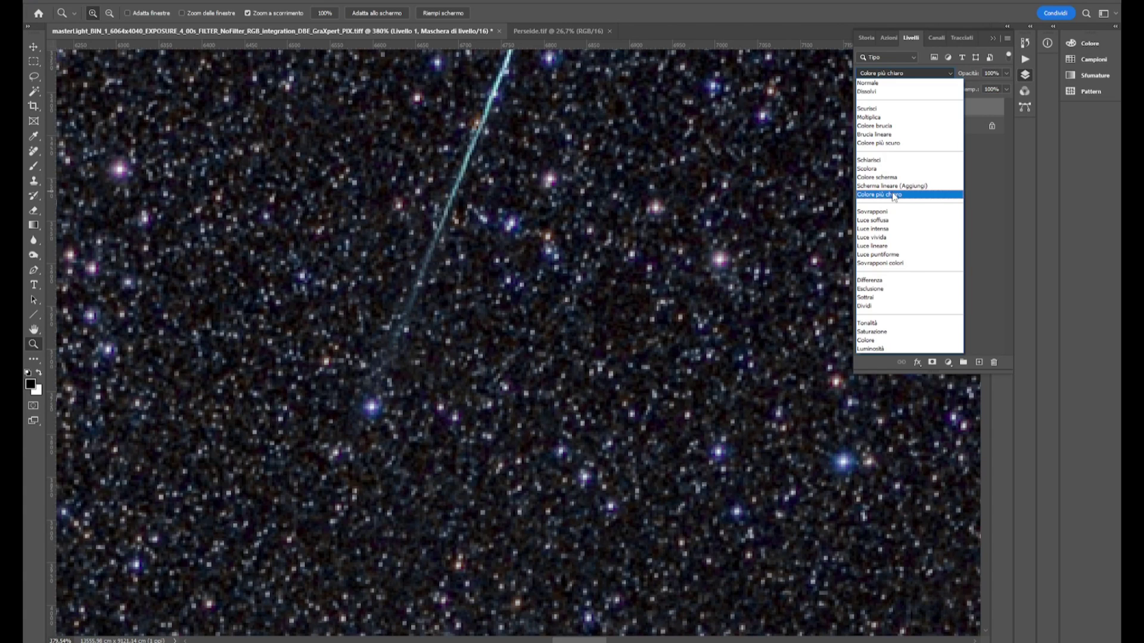
click(894, 195)
Check how the meteor trail blends into the stars by repeatedly hiding and showing Livello 1 at close range
click(864, 108)
click(864, 108)
click(863, 108)
click(864, 108)
click(864, 108)
drag(677, 138, 653, 141)
scroll(653, 142, up, 3)
click(862, 108)
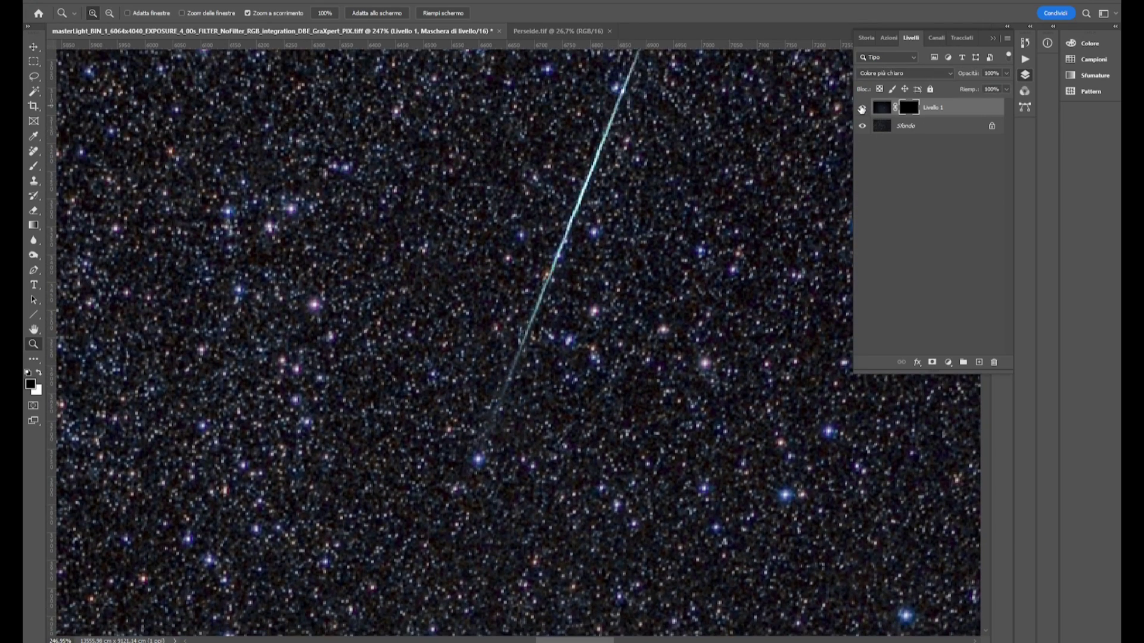
click(862, 109)
click(862, 109)
click(862, 109)
click(862, 109)
click(861, 109)
click(862, 109)
click(861, 109)
click(861, 109)
click(861, 109)
click(862, 109)
Examine the blended meteor within the wider starfield, and inspect the star cluster near the image's left edge
scroll(735, 298, down, 3)
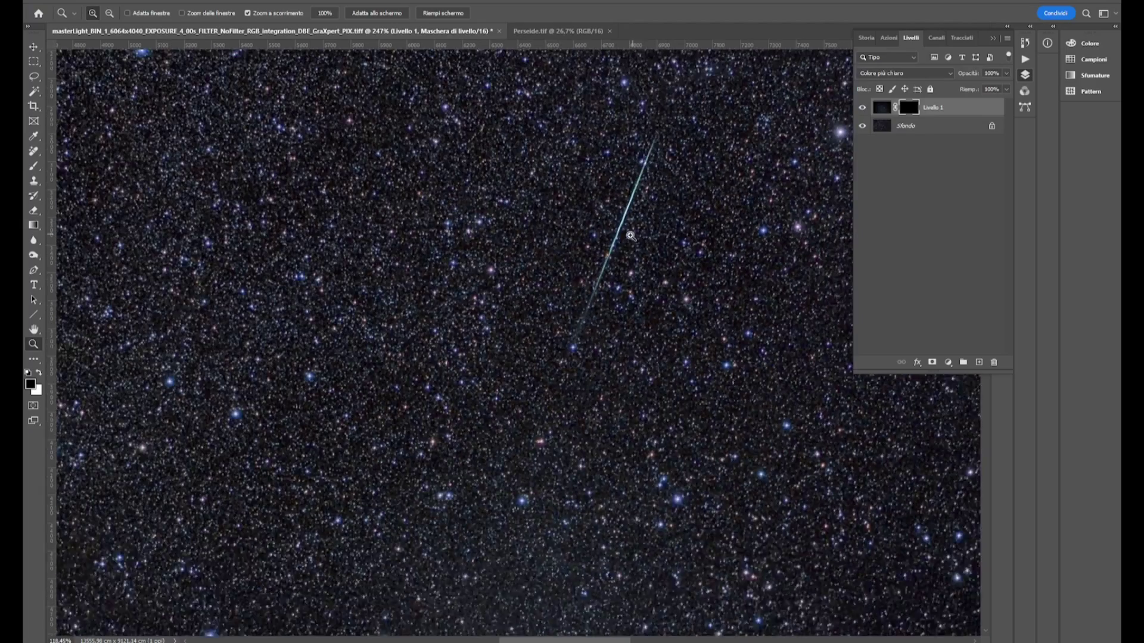
scroll(711, 306, down, 2)
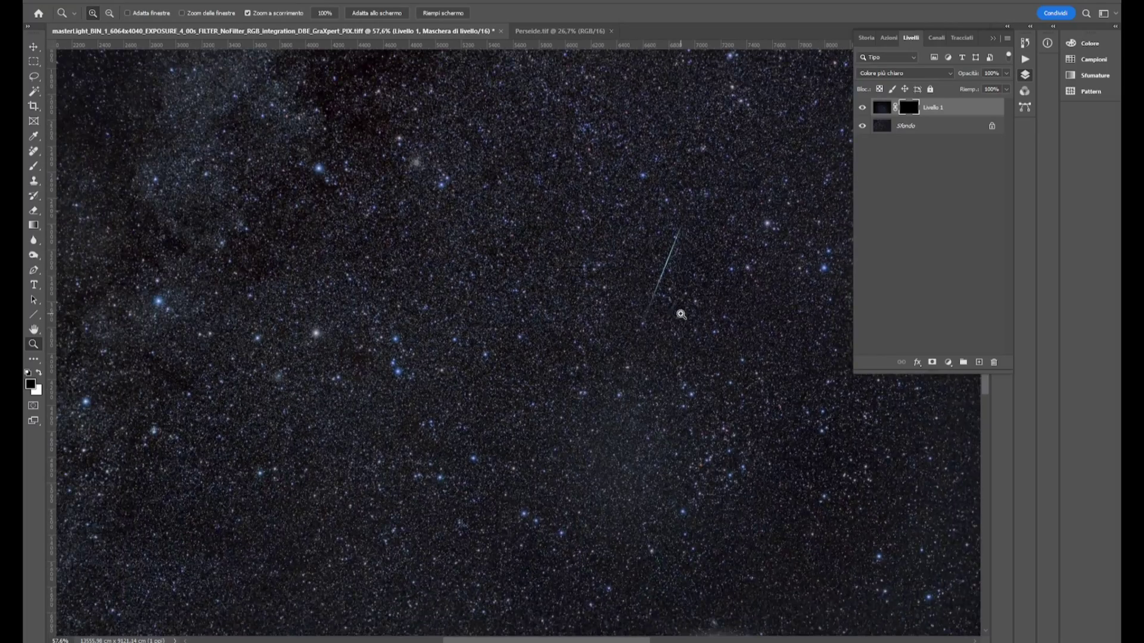
scroll(679, 318, down, 1)
scroll(680, 320, down, 2)
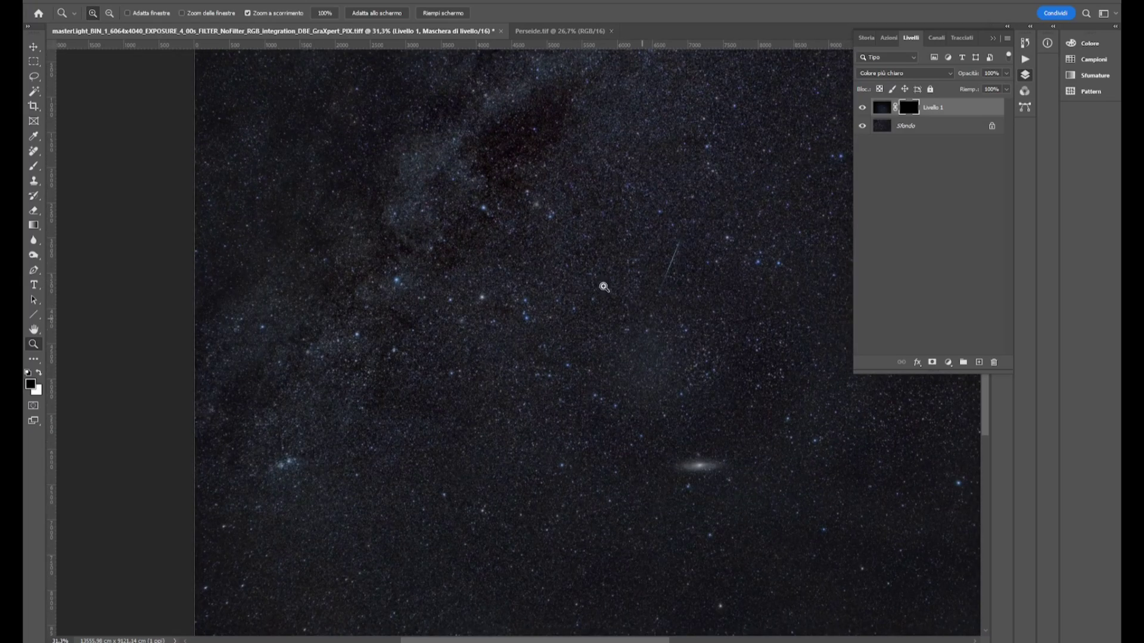
scroll(702, 280, up, 3)
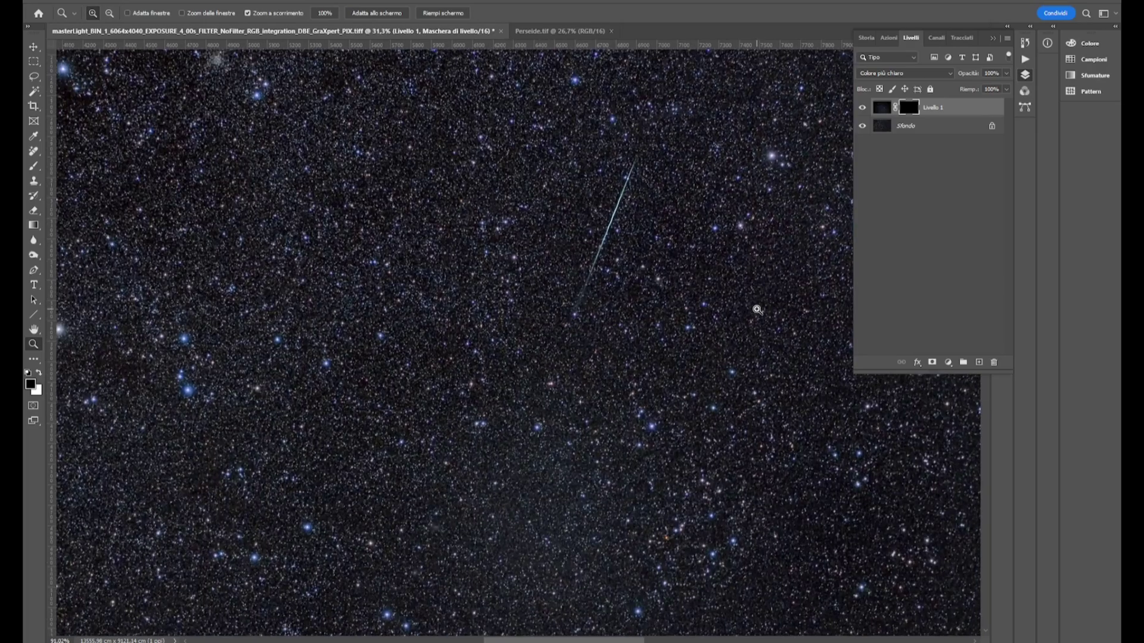
scroll(643, 318, down, 2)
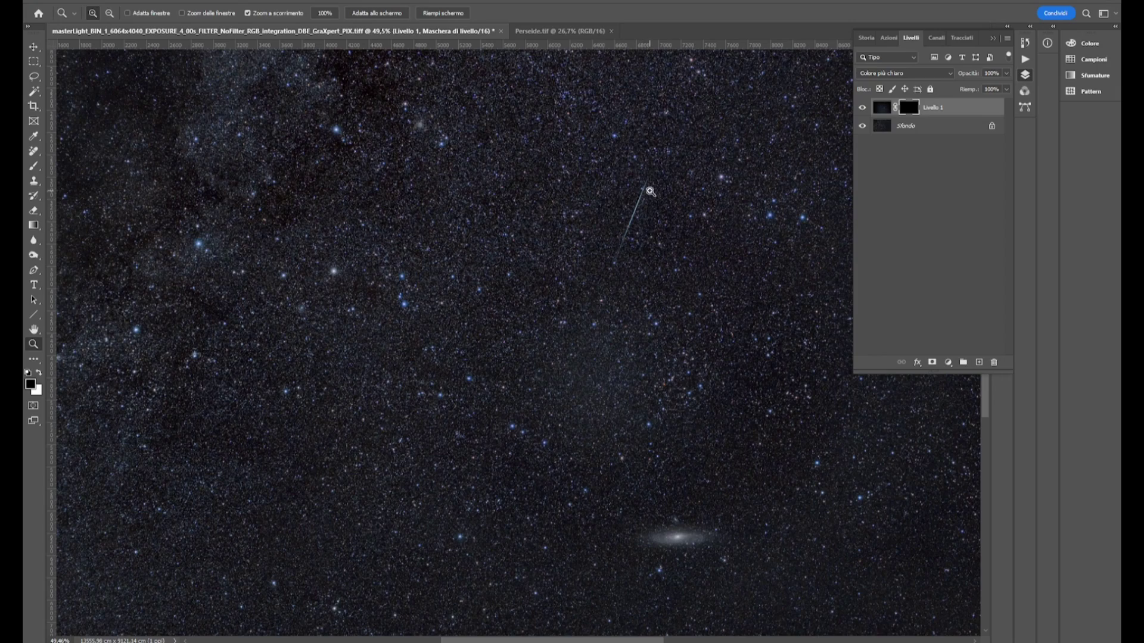
drag(638, 204, 625, 226)
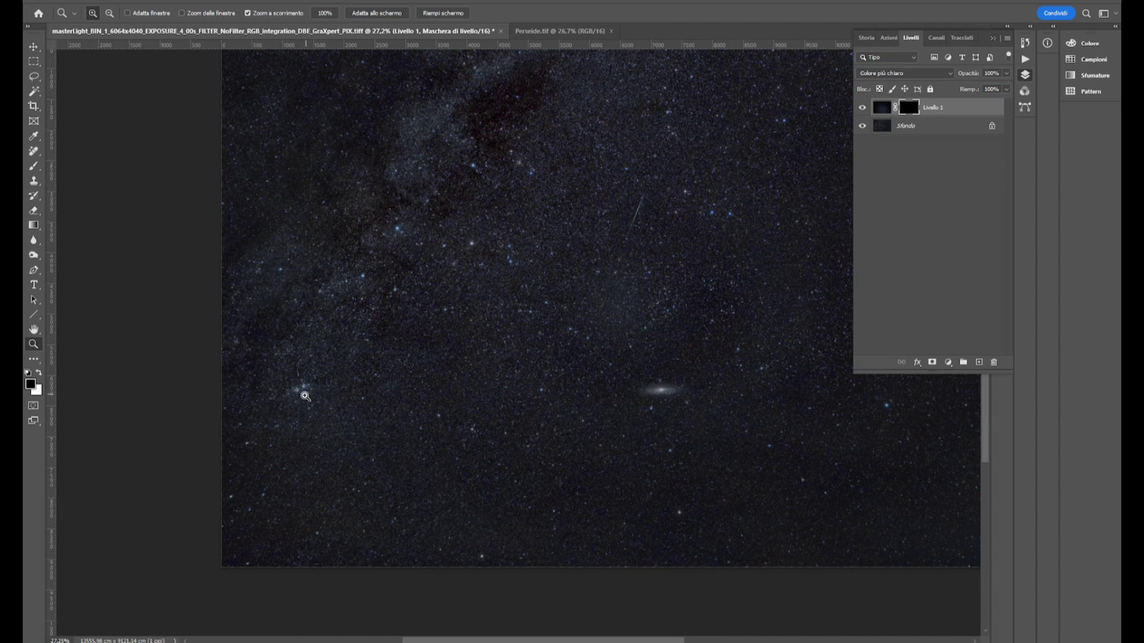
drag(305, 396, 345, 417)
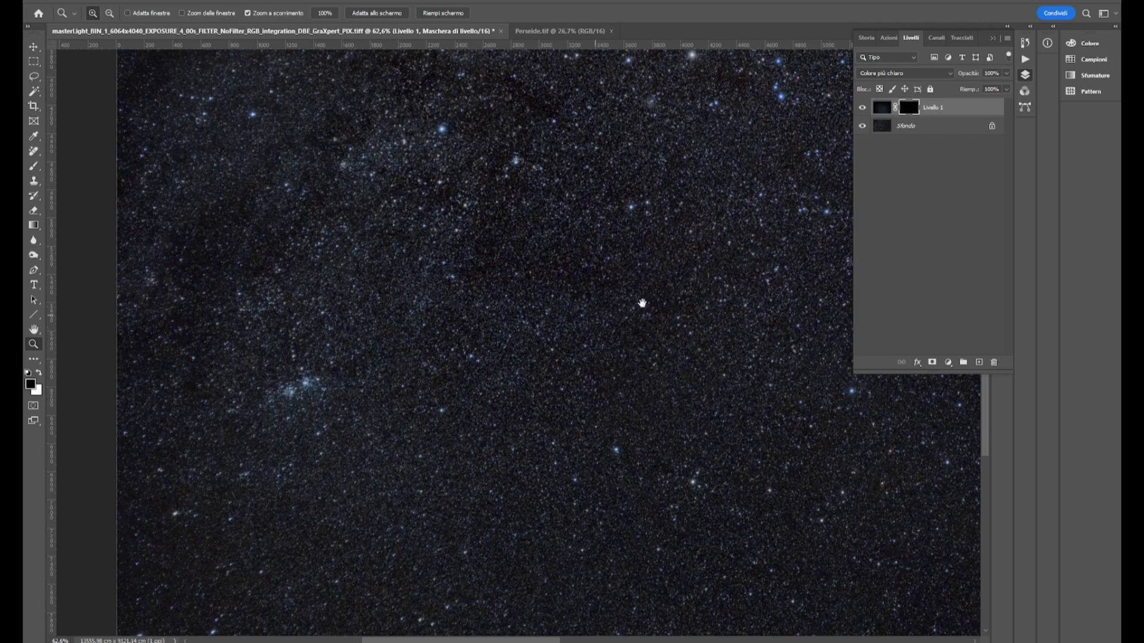
Examine the composited starfield, checking the star clusters and faint stars at close range and the meteor in the wider frame
drag(641, 304, 167, 276)
drag(651, 380, 725, 440)
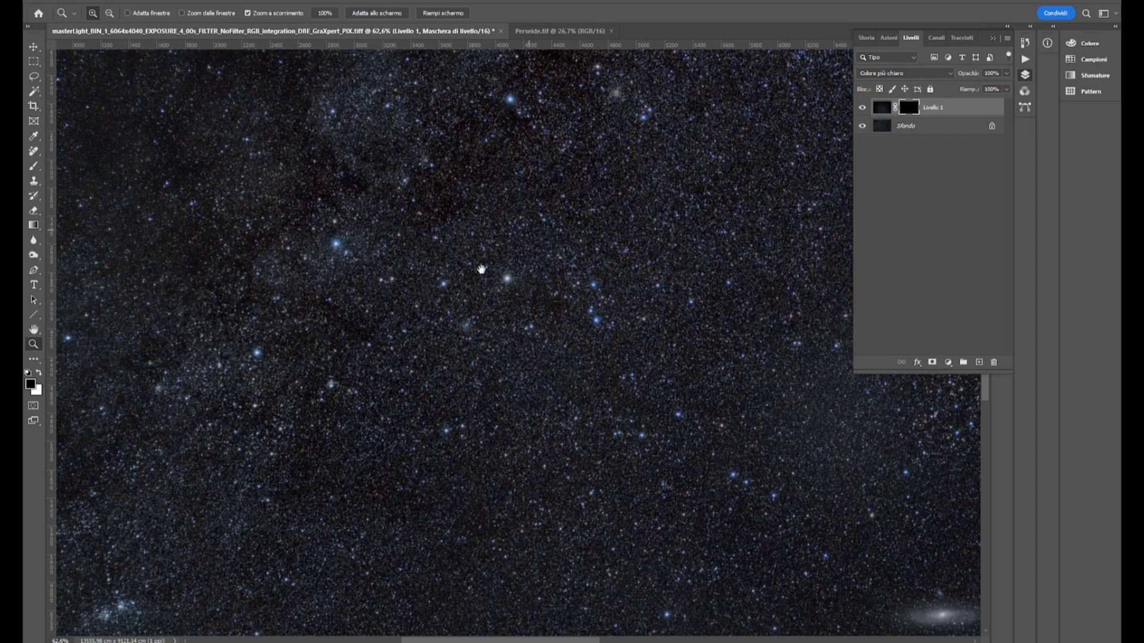
scroll(476, 321, up, 5)
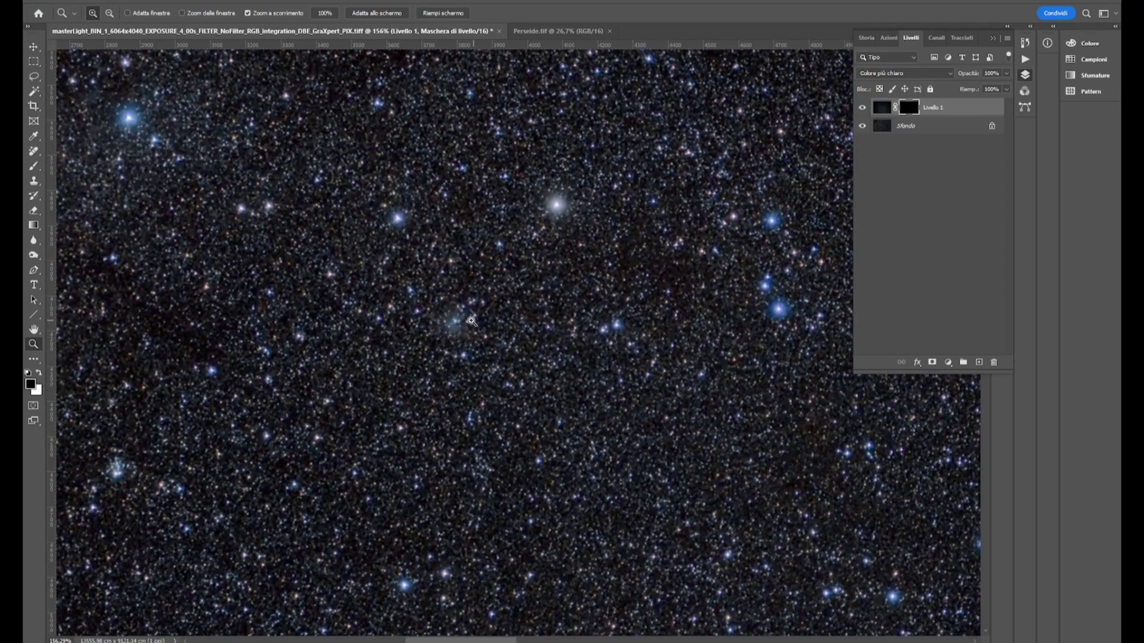
scroll(581, 320, down, 8)
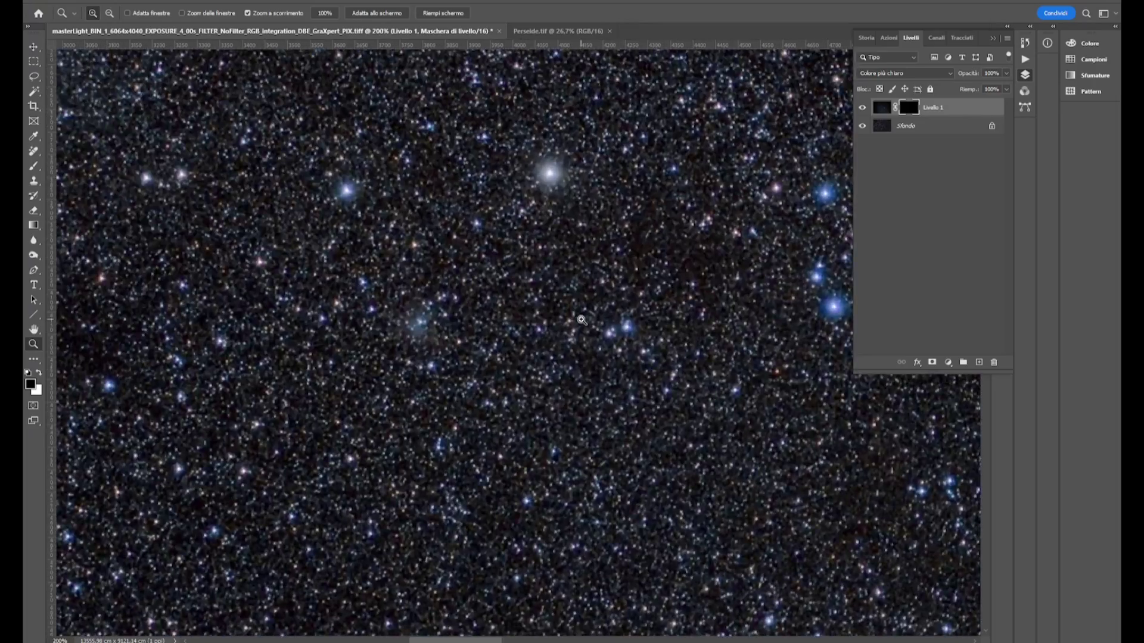
drag(680, 268, 572, 306)
scroll(486, 232, up, 6)
scroll(505, 250, down, 5)
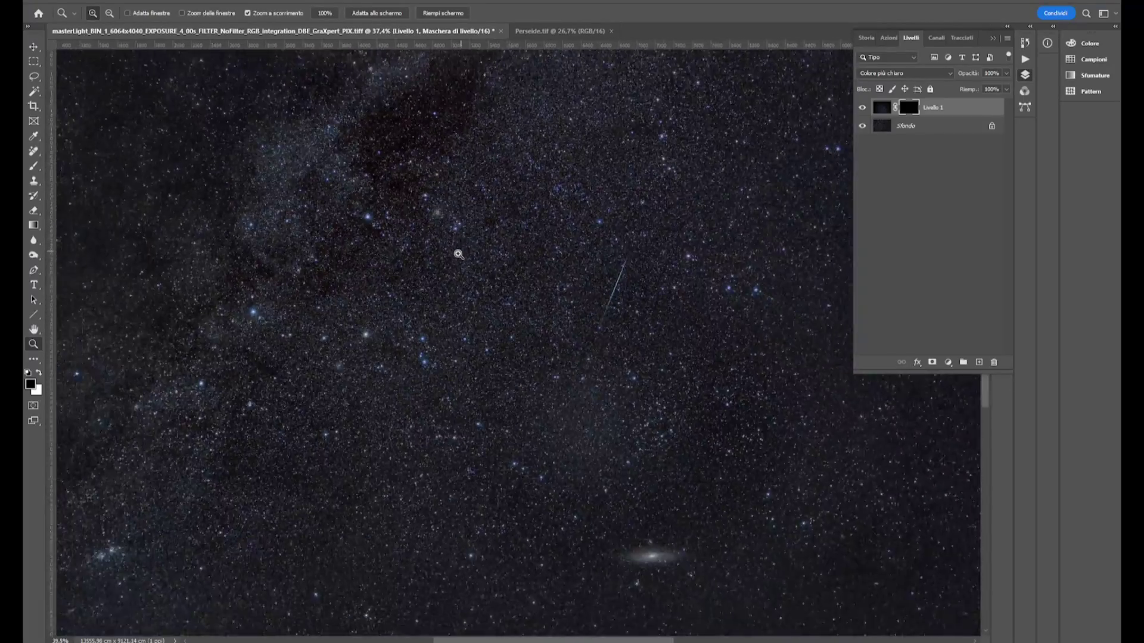
drag(730, 244, 506, 264)
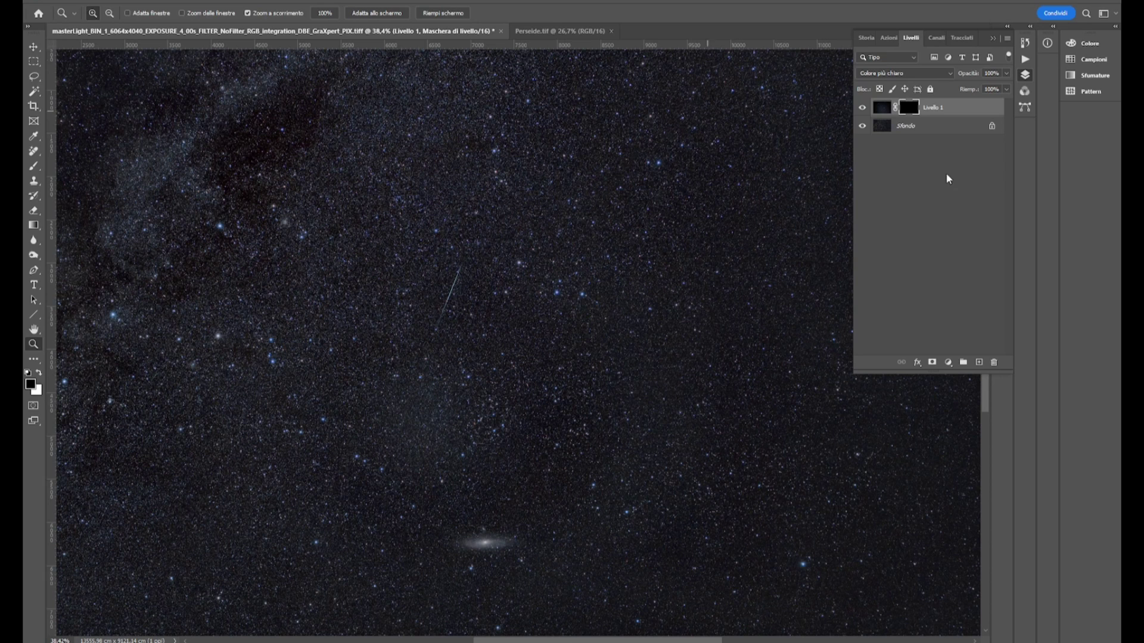
Flatten the starfield and the masked meteor layer into a single layer
click(136, 0)
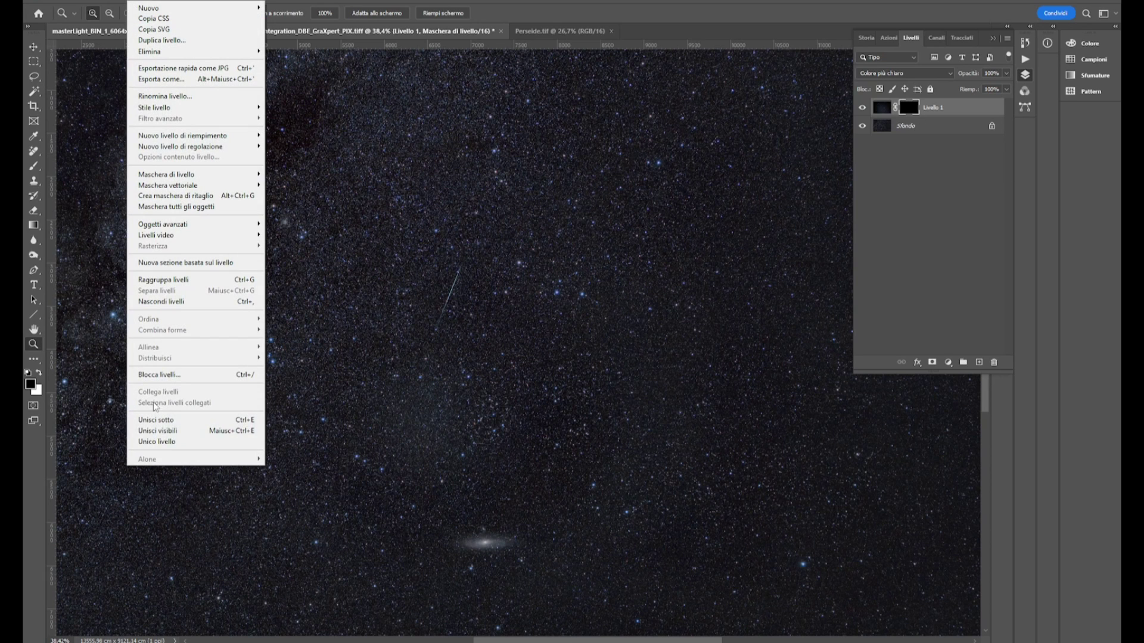
click(159, 444)
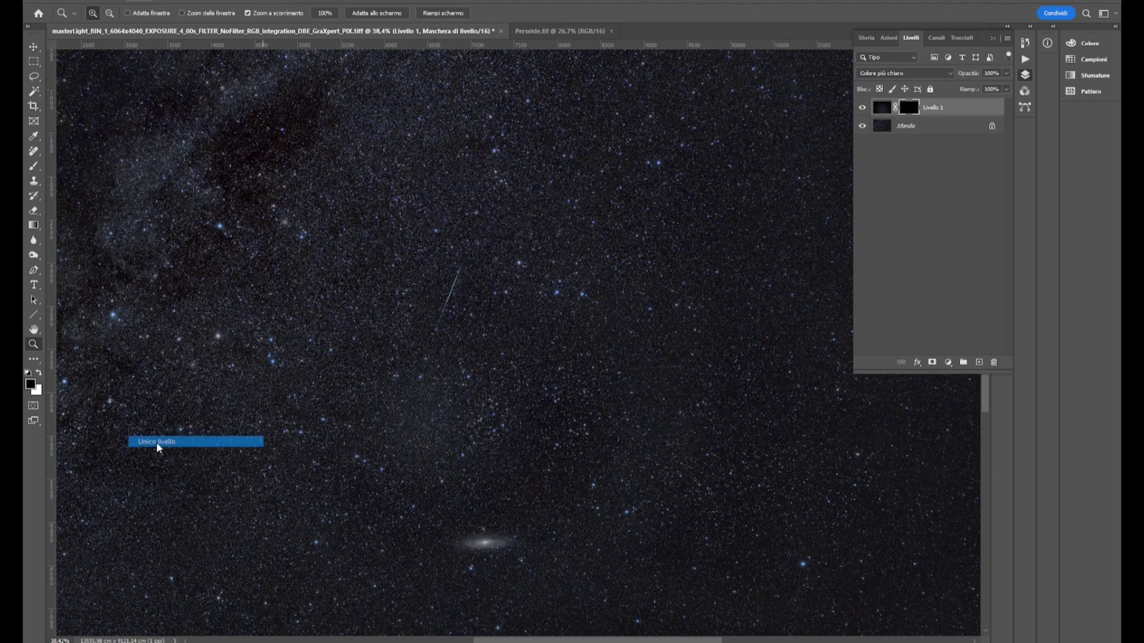
click(44, 0)
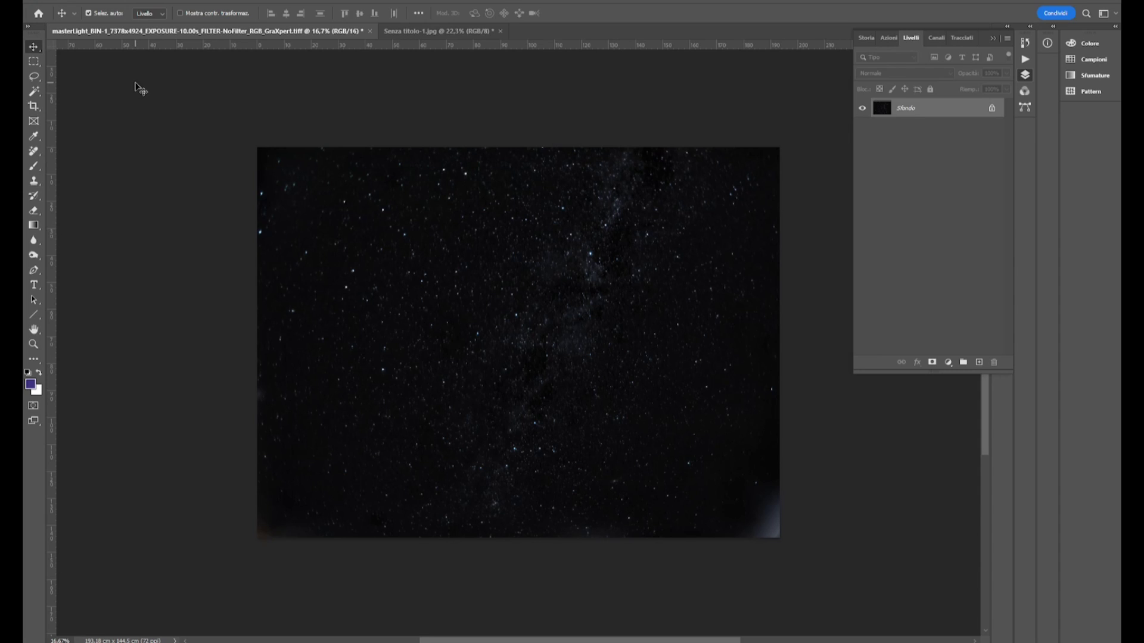
Load the JPG frames AND_9348.jpg through AND_9469.jpg as a stack of layers in one document, with automatic alignment of the source images
scroll(566, 411, up, 1)
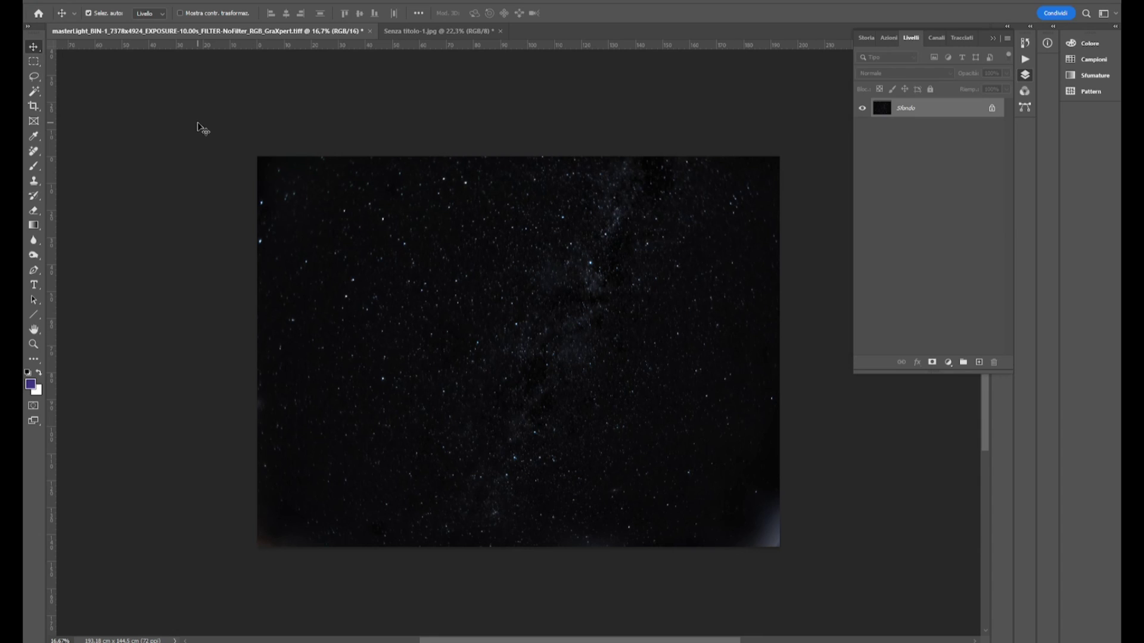
click(49, 1)
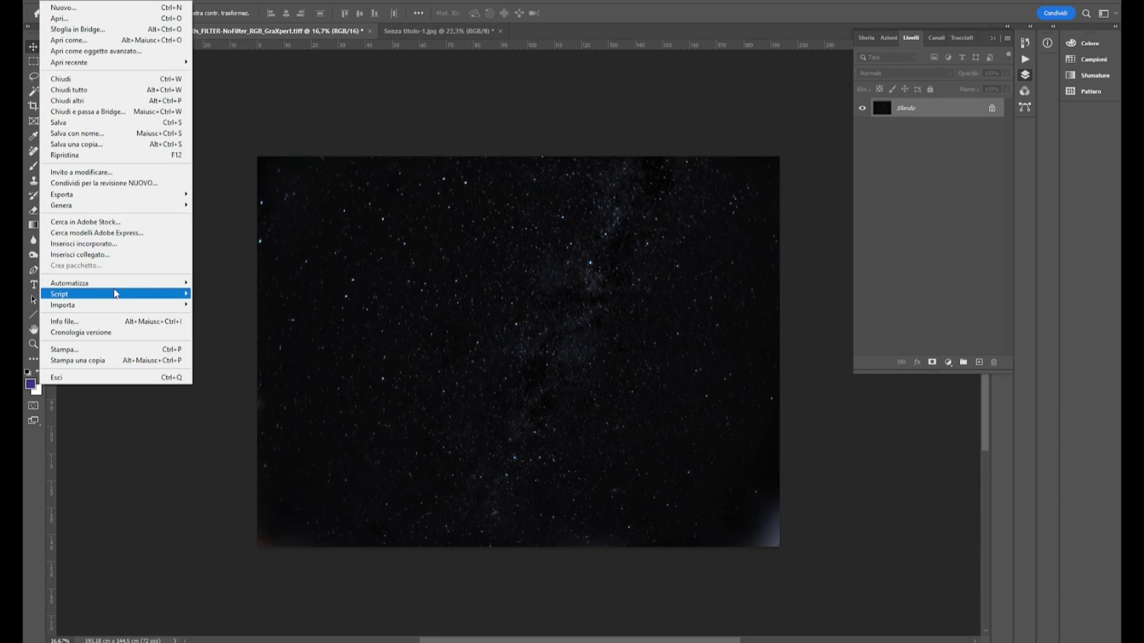
mouse_move(118, 294)
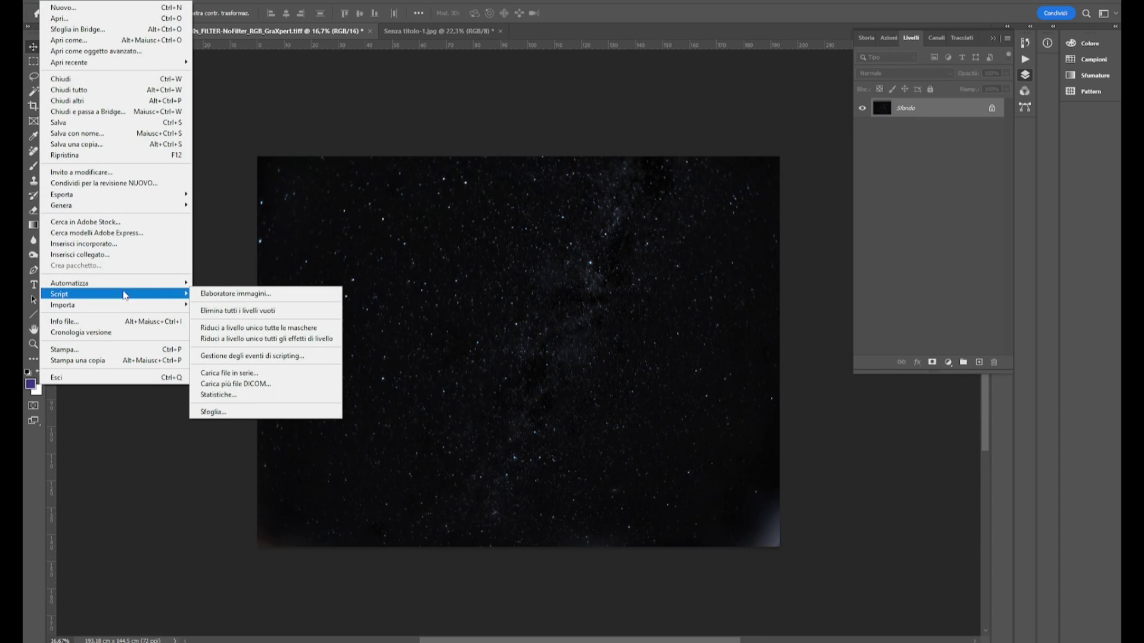
click(273, 375)
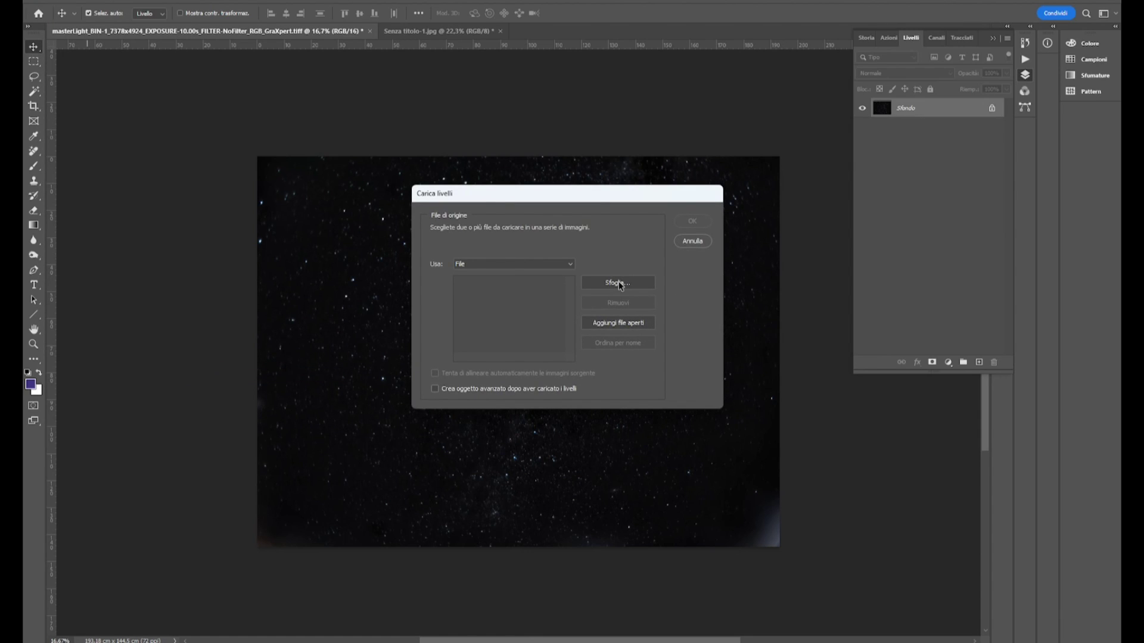
click(620, 284)
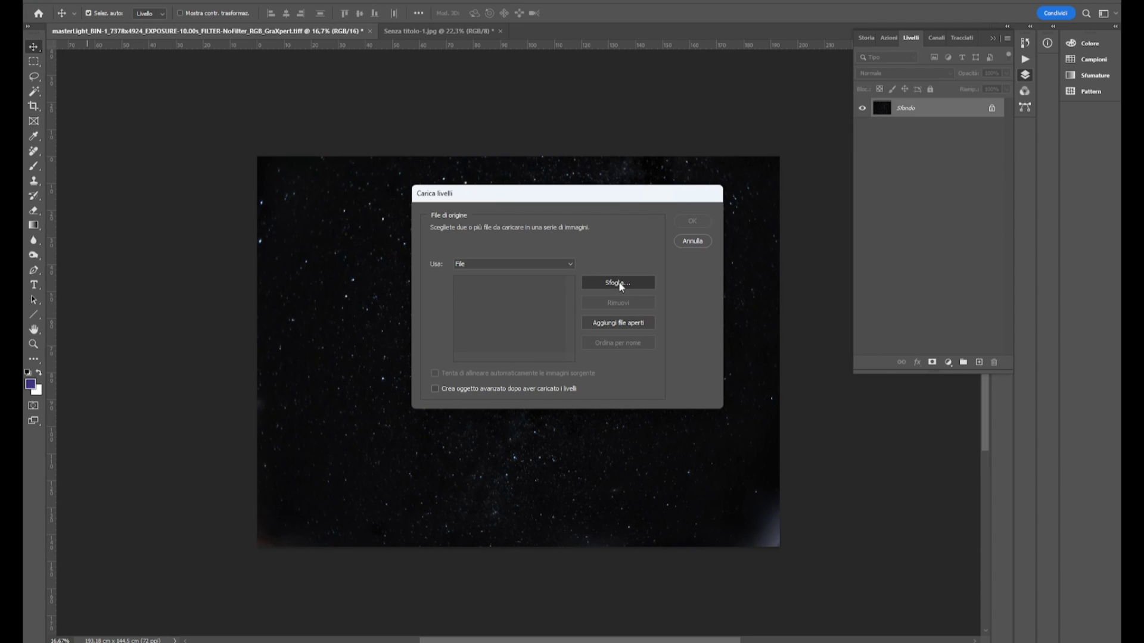
drag(193, 146, 766, 96)
click(1022, 628)
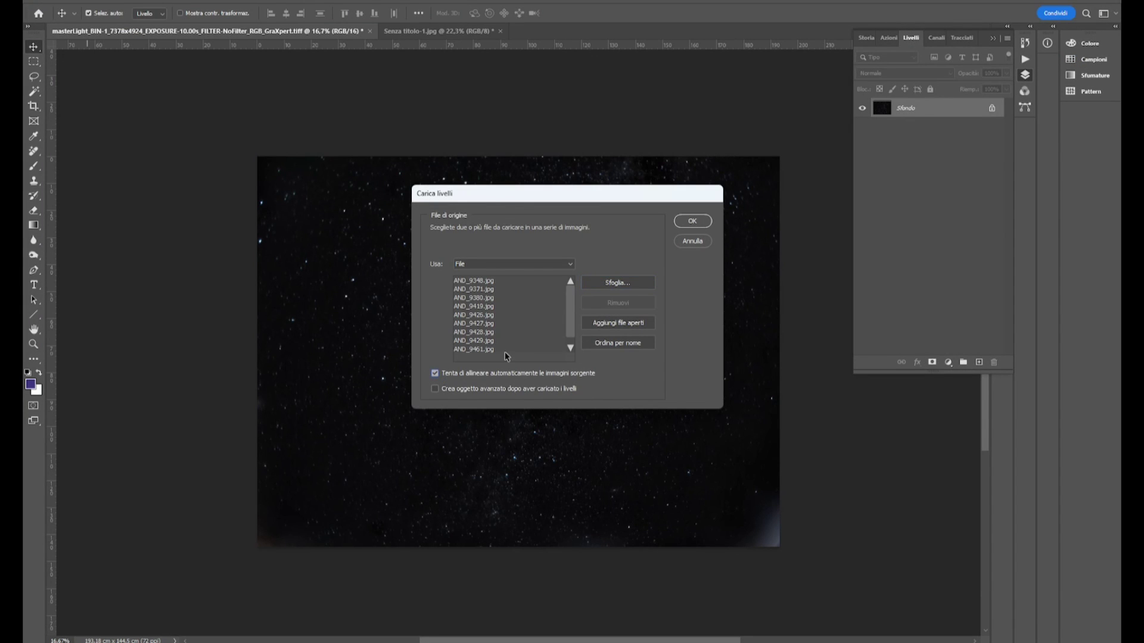
click(692, 222)
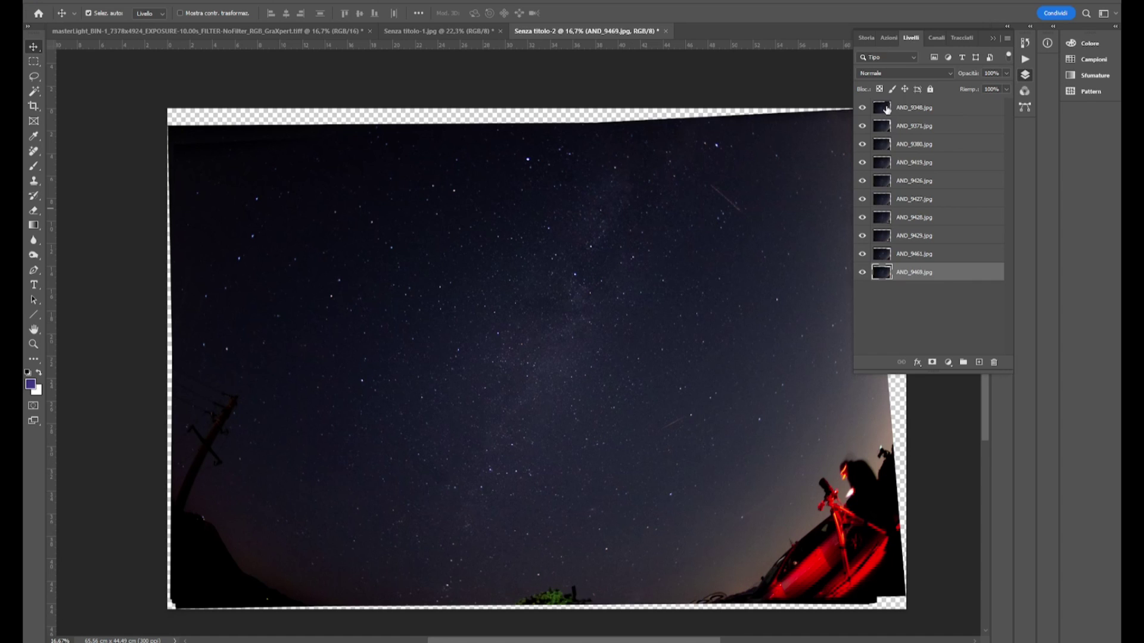
Isolate the meteor trail on the AND_9348.jpg layer by adding a mask, brushing black over the trail and inverting the mask
click(861, 108)
click(861, 108)
click(862, 109)
click(862, 108)
click(927, 107)
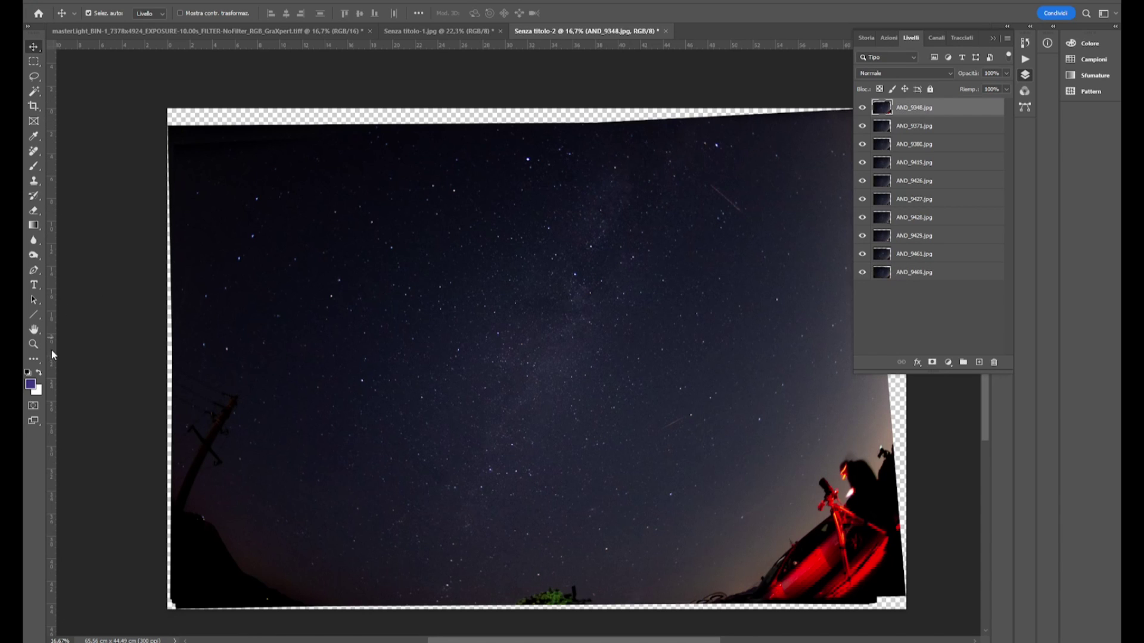
click(33, 344)
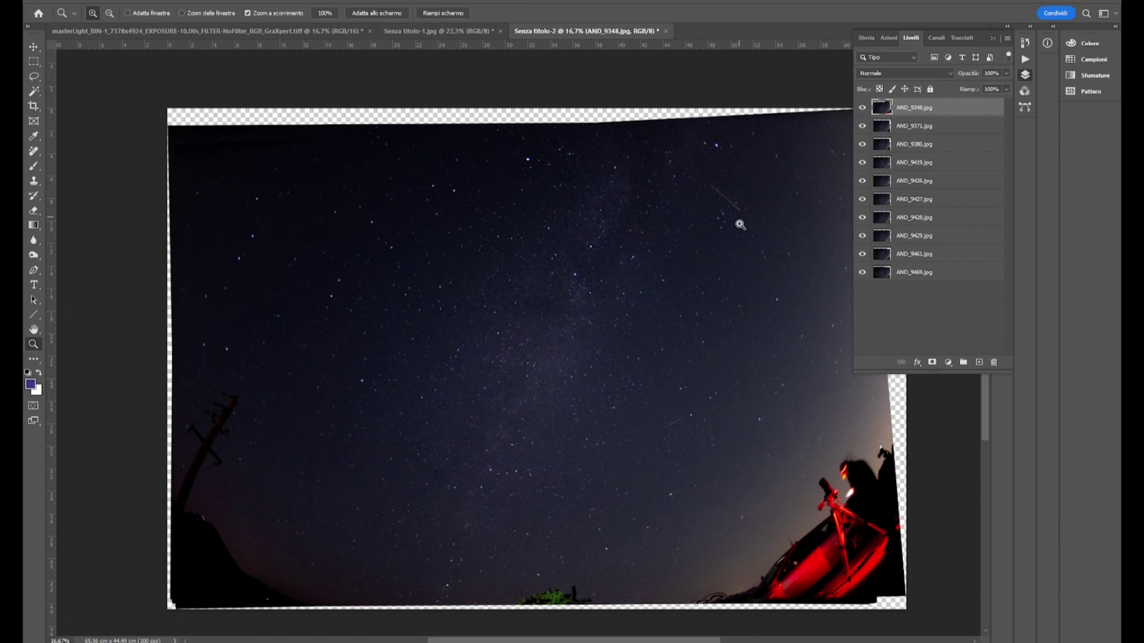
mouse_move(677, 430)
mouse_down()
mouse_move(688, 444)
mouse_move(671, 409)
mouse_up()
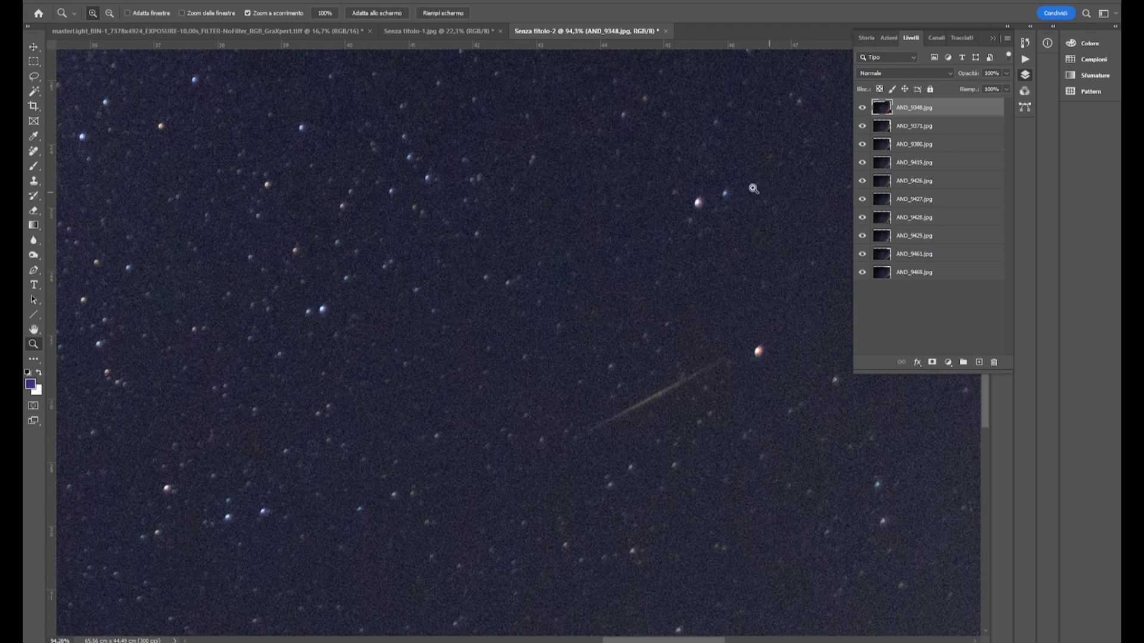
click(932, 362)
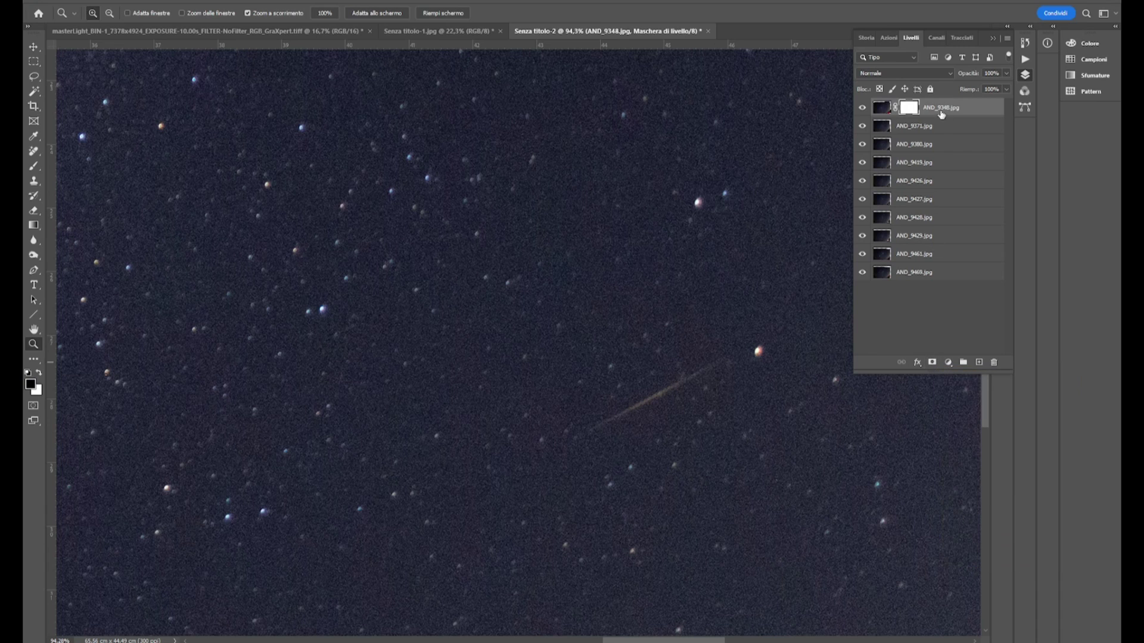
click(35, 169)
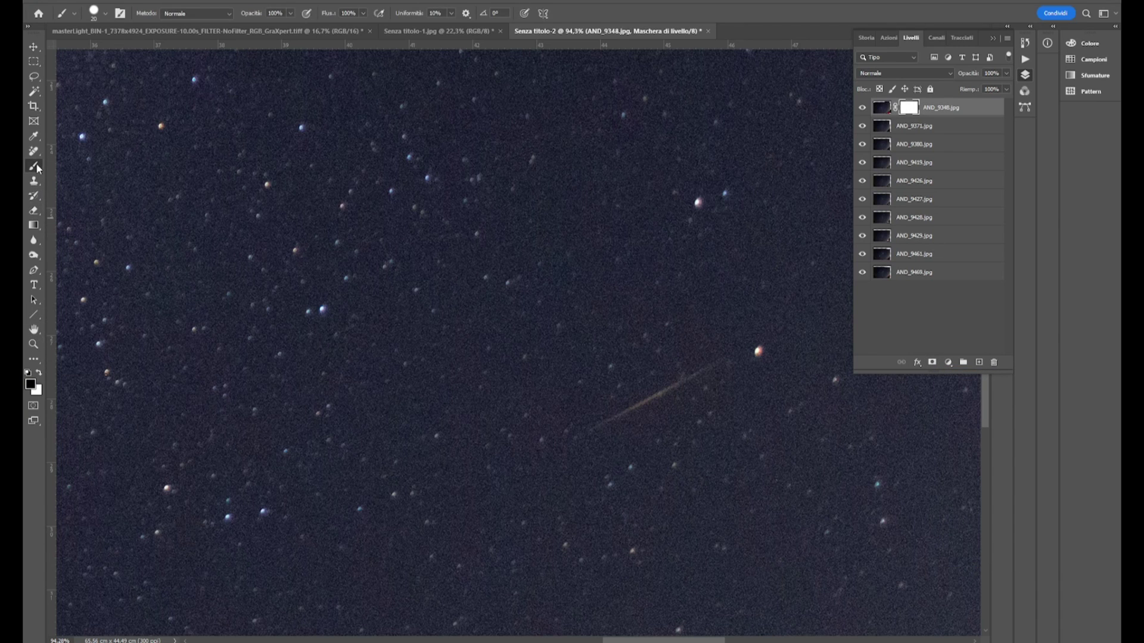
drag(598, 421, 707, 367)
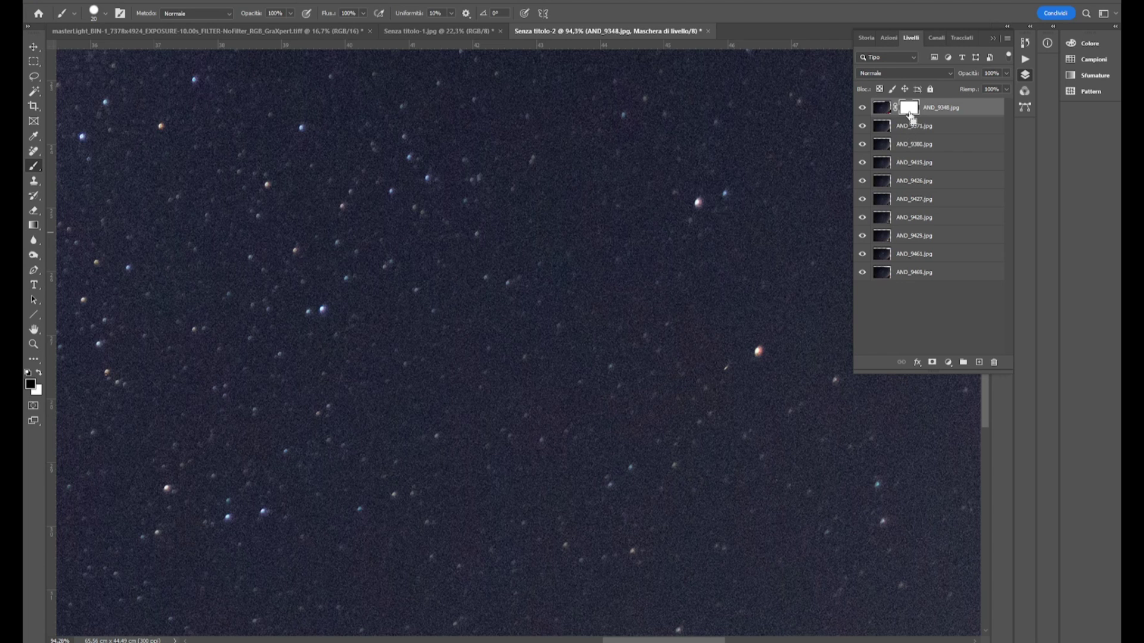
key(ctrl+i)
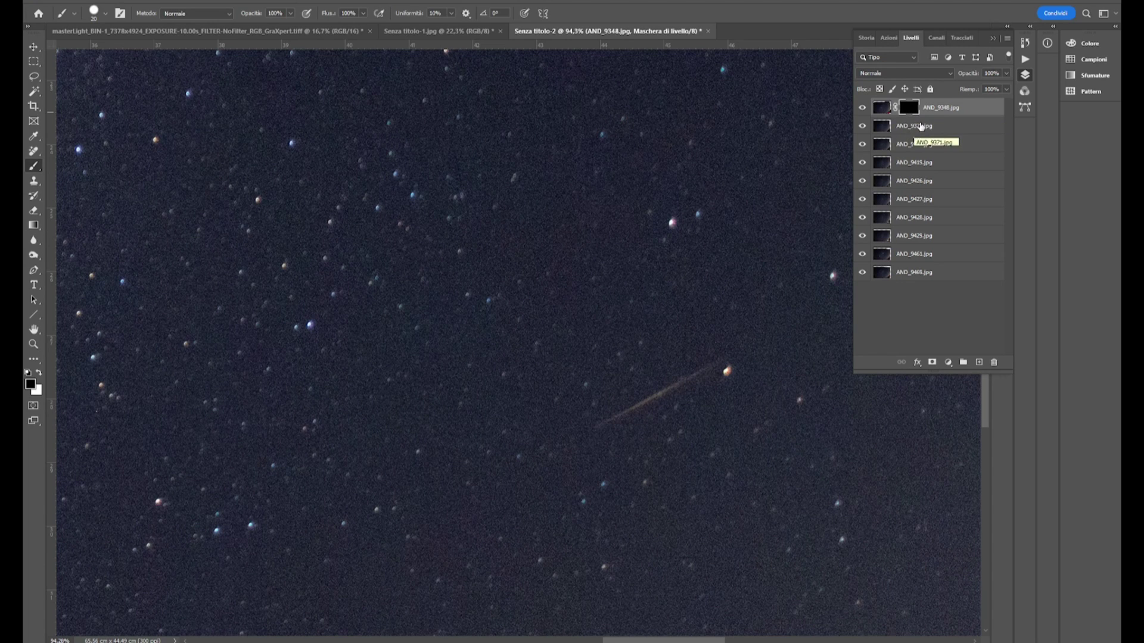
Isolate the short streak on the AND_9371.jpg layer by adding a mask, brushing black over the streak and inverting the mask
click(921, 126)
click(33, 344)
drag(344, 382, 623, 378)
drag(263, 370, 293, 396)
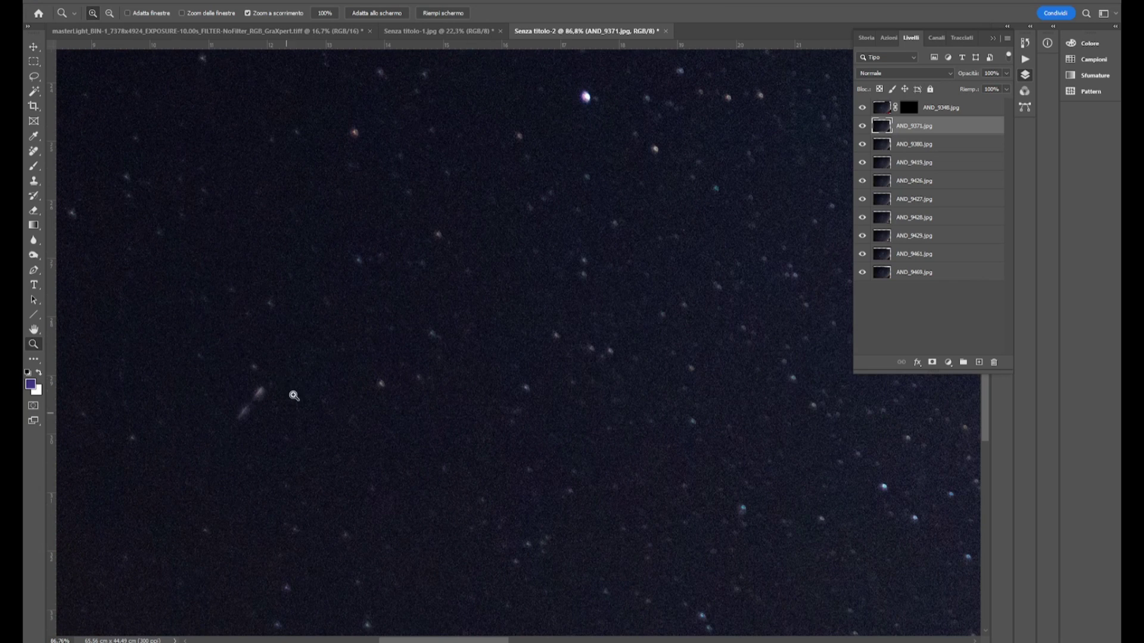
click(862, 126)
click(862, 127)
click(932, 362)
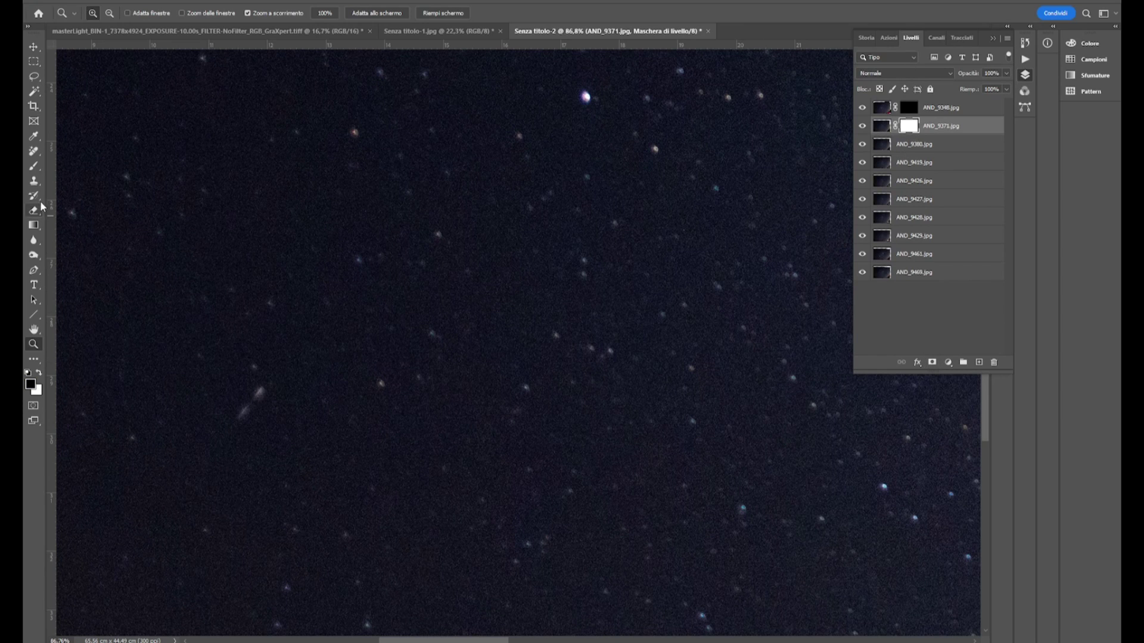
click(34, 166)
mouse_move(250, 391)
mouse_down()
mouse_move(266, 433)
mouse_move(243, 420)
mouse_move(248, 396)
mouse_move(263, 390)
mouse_move(251, 415)
mouse_move(271, 387)
mouse_up()
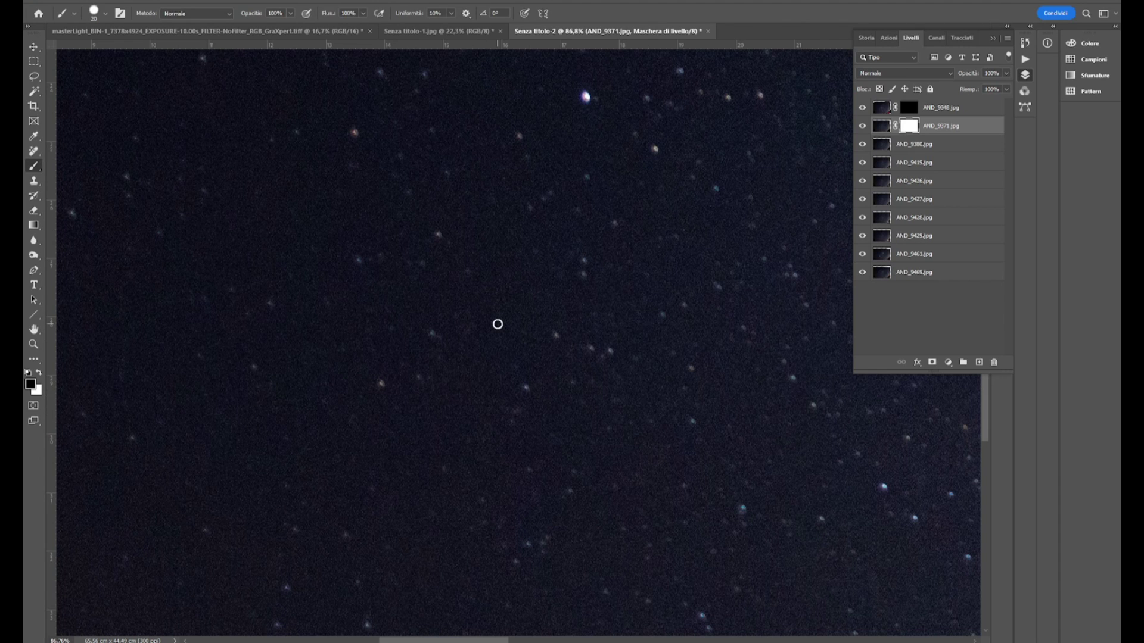
key(ctrl+i)
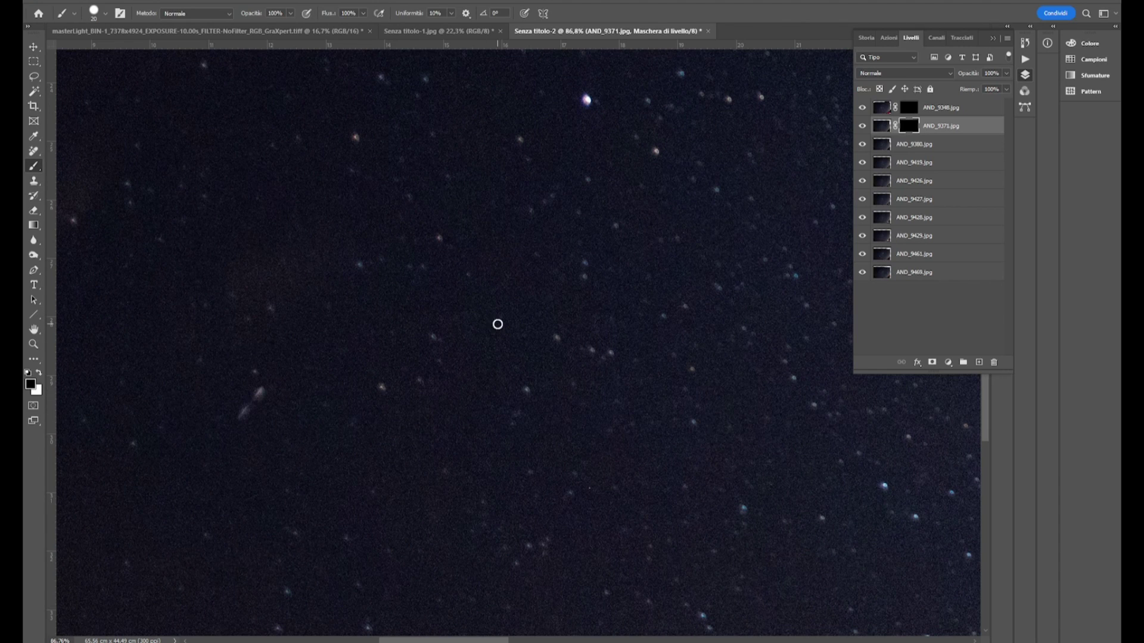
Find the meteor trail on the AND_9380.jpg layer and isolate it with a new mask brushed black over the trail and inverted
click(931, 144)
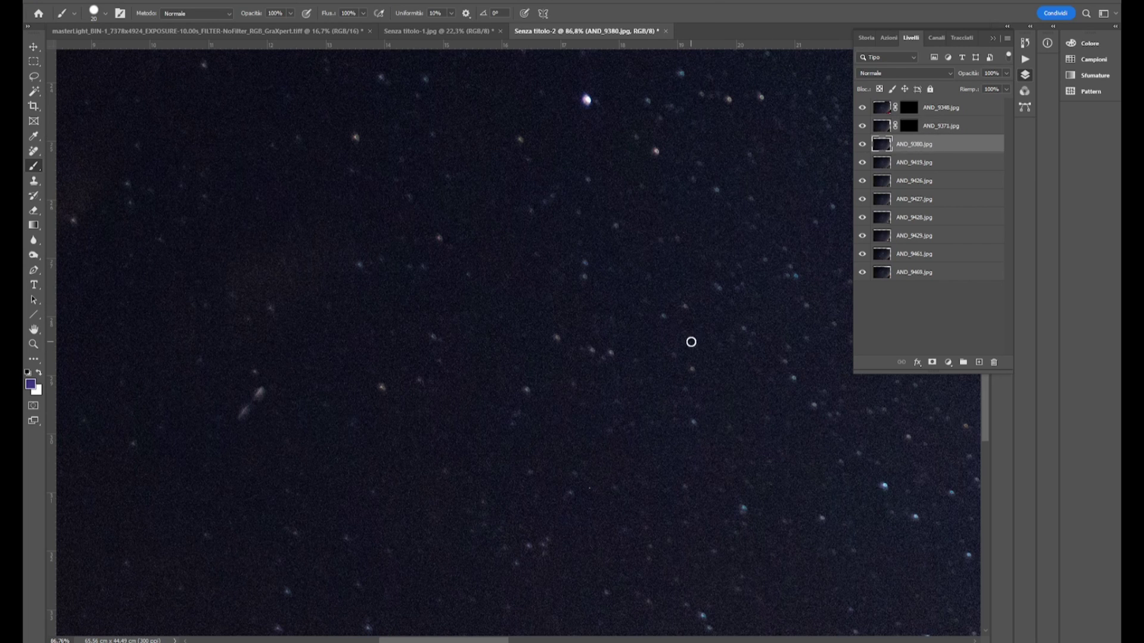
click(35, 344)
drag(435, 375, 375, 362)
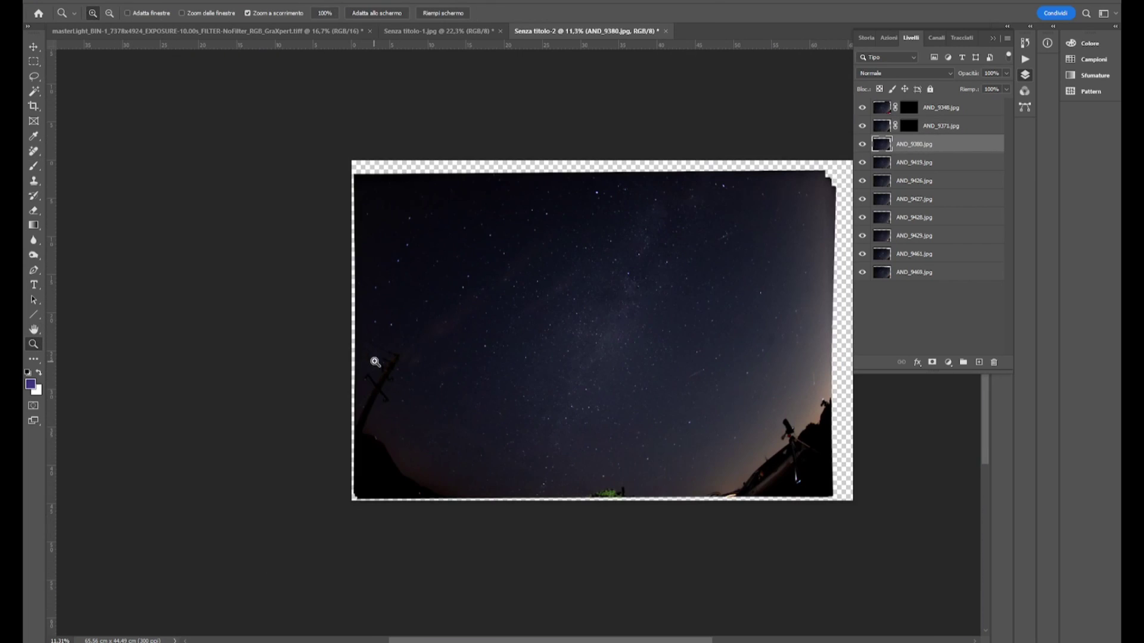
click(863, 144)
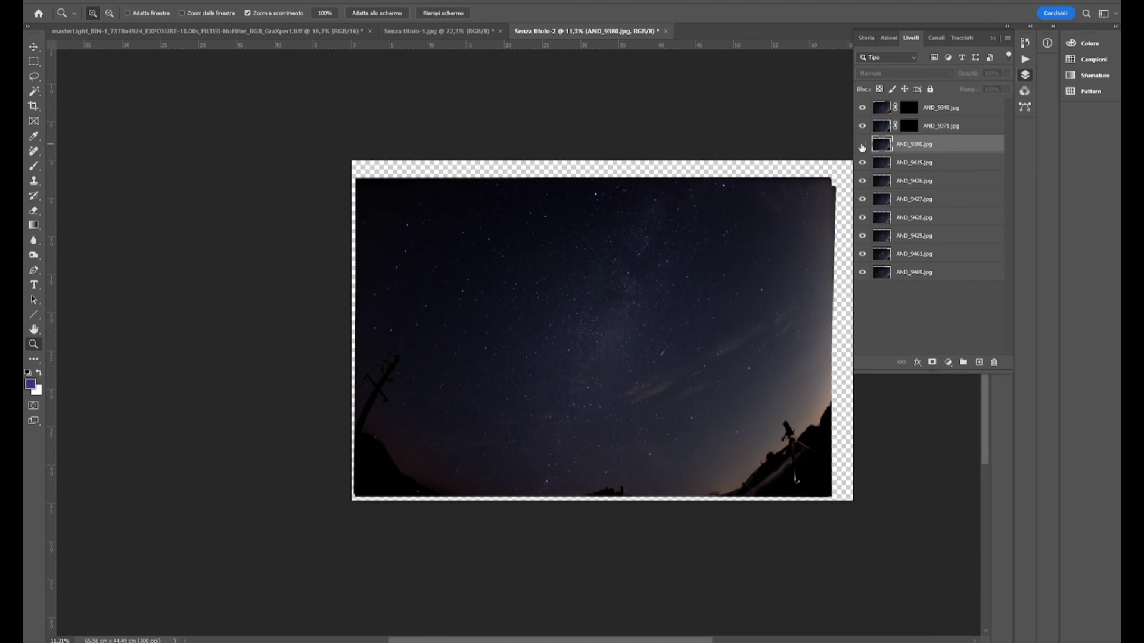
click(862, 145)
click(863, 145)
click(863, 145)
drag(730, 225, 819, 376)
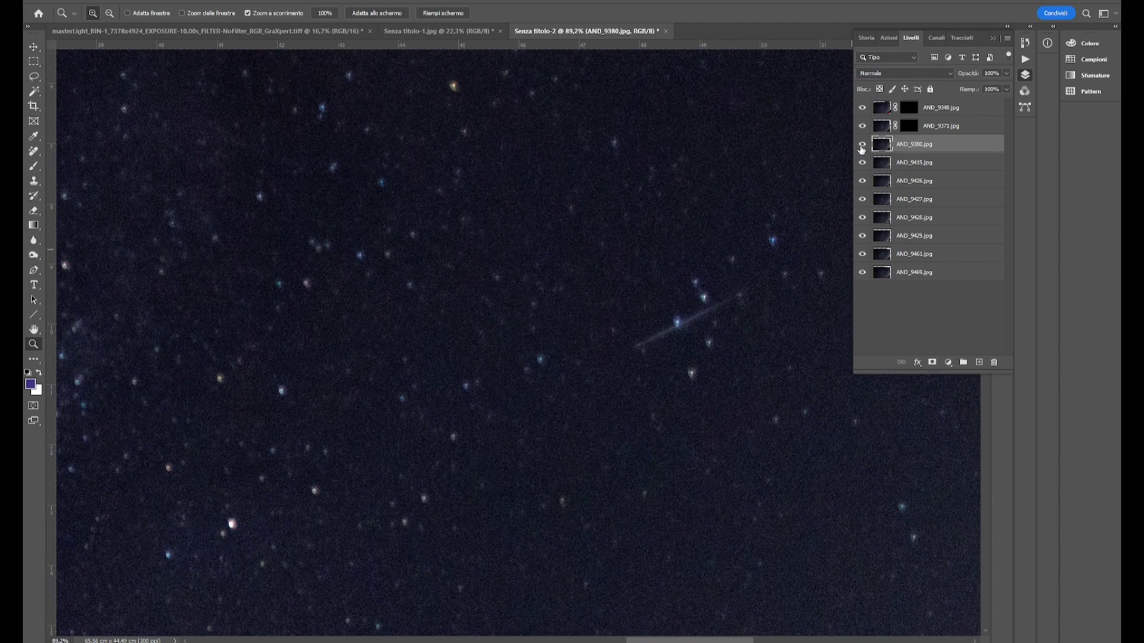
click(933, 363)
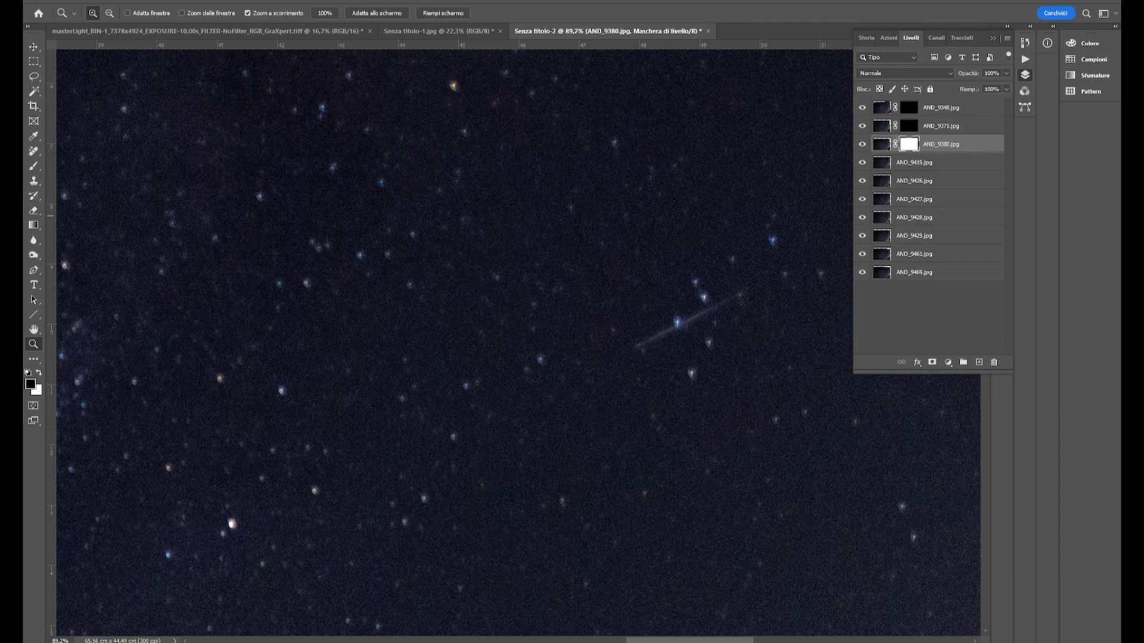
click(34, 166)
drag(639, 345, 702, 316)
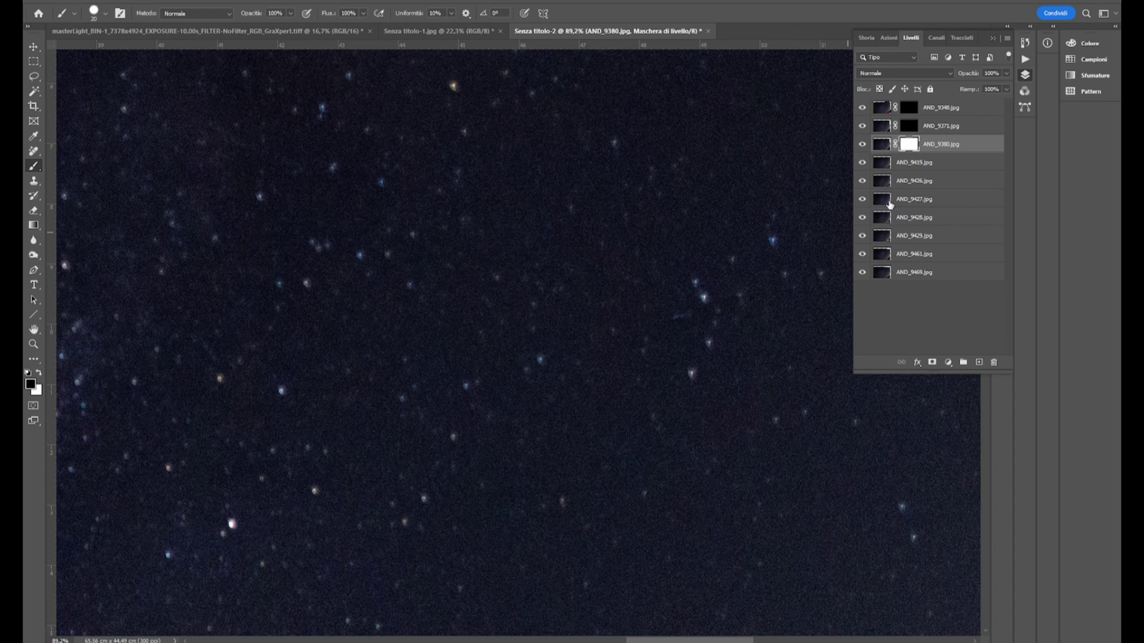
key(ctrl+i)
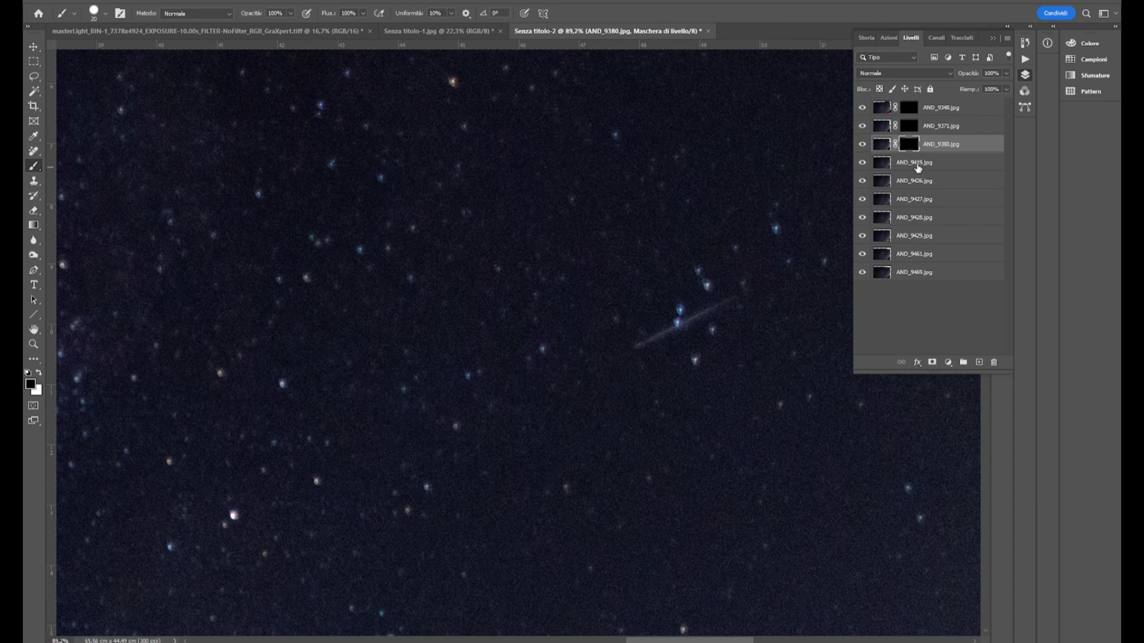
Isolate the bright meteor trail on the AND_9419.jpg layer by adding a mask, brushing black over the trail and inverting the mask
click(923, 162)
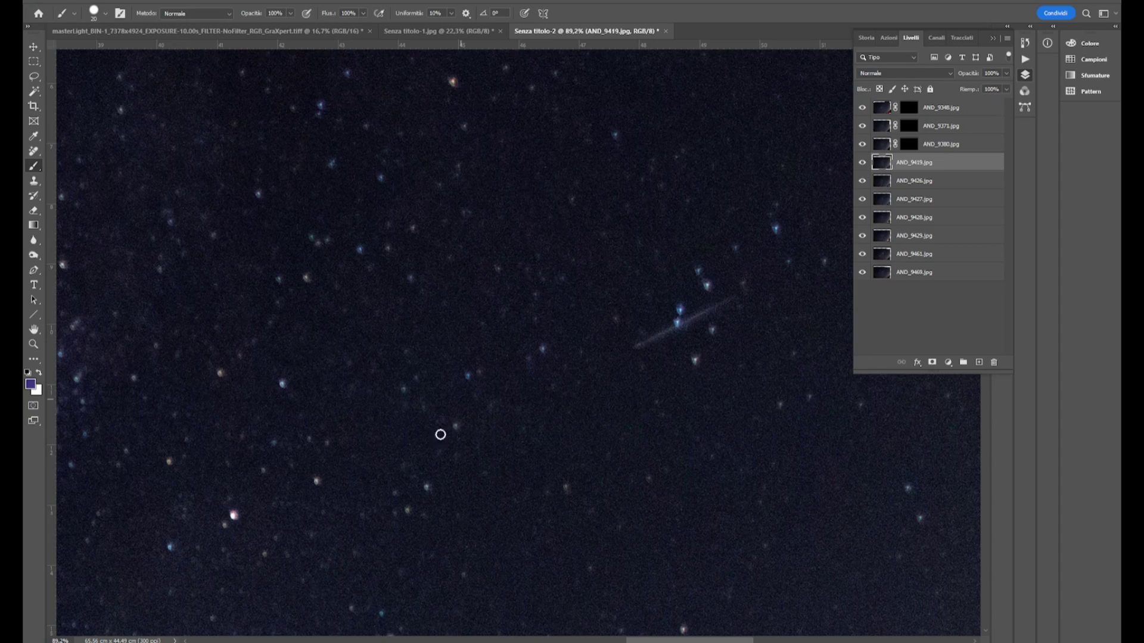
drag(434, 425, 333, 272)
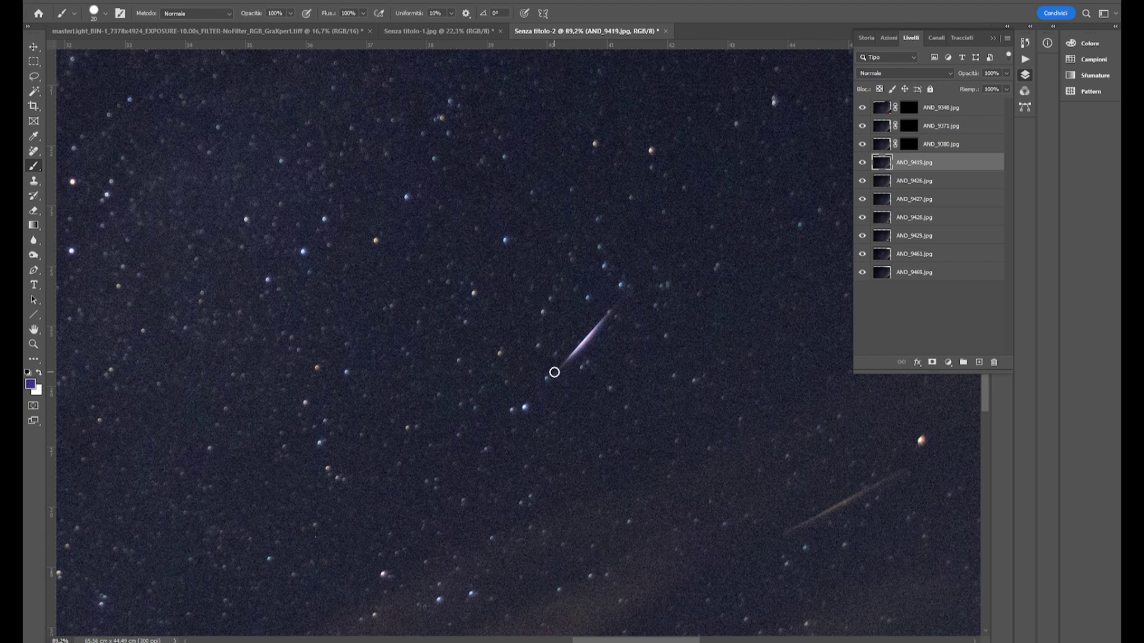
click(931, 363)
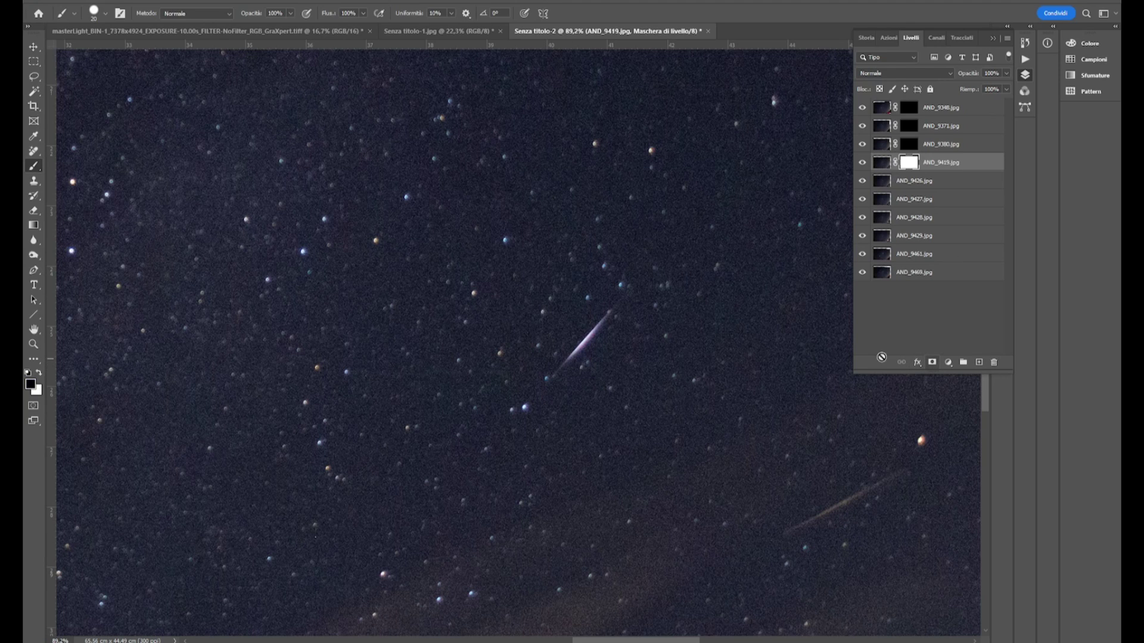
drag(562, 373, 611, 305)
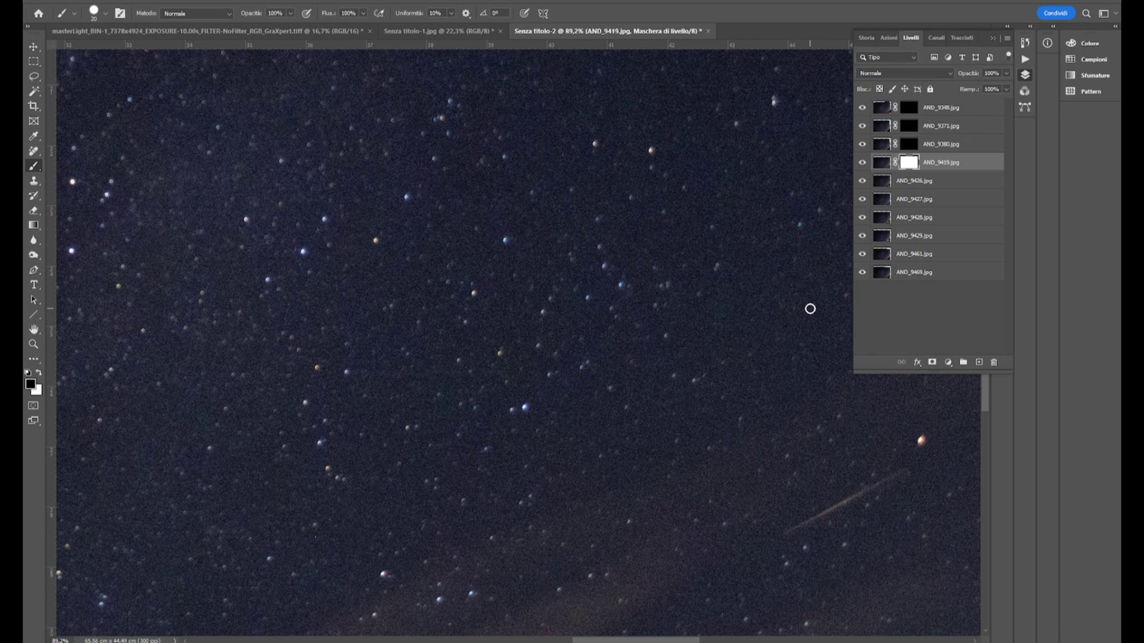
key(ctrl+i)
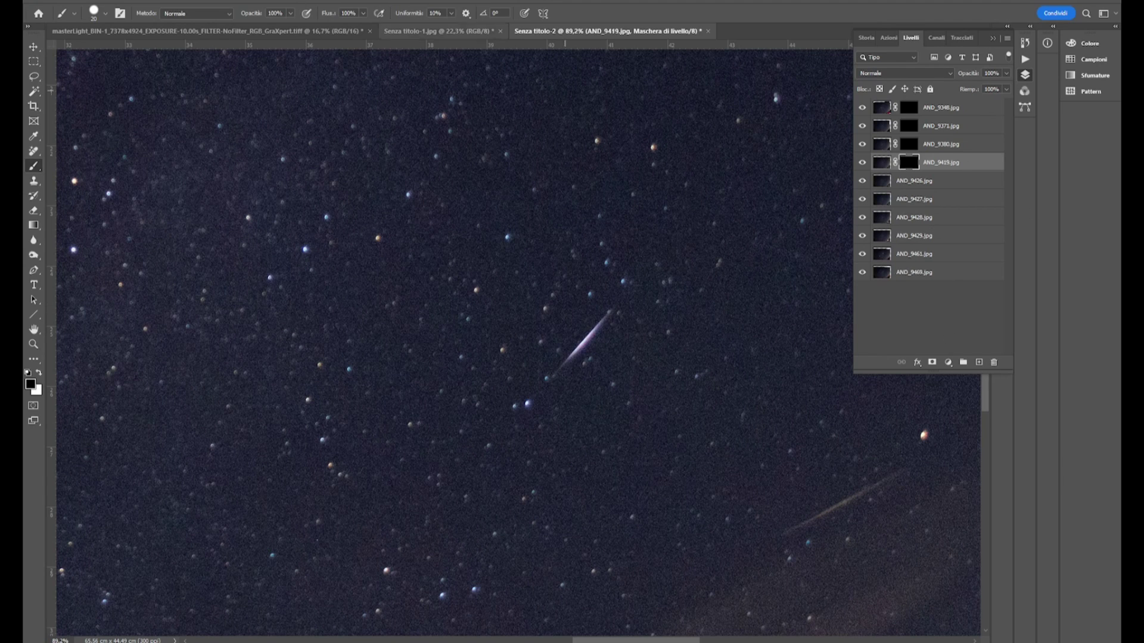
Copy the whole Senza titolo-1.jpg meteor image into the masterLight starfield document as a new layer
click(406, 33)
key(z)
drag(346, 429, 373, 447)
mouse_move(605, 488)
mouse_down()
mouse_move(364, 402)
mouse_move(287, 516)
mouse_move(320, 595)
mouse_move(395, 548)
mouse_move(539, 392)
mouse_move(668, 330)
mouse_move(373, 336)
mouse_up()
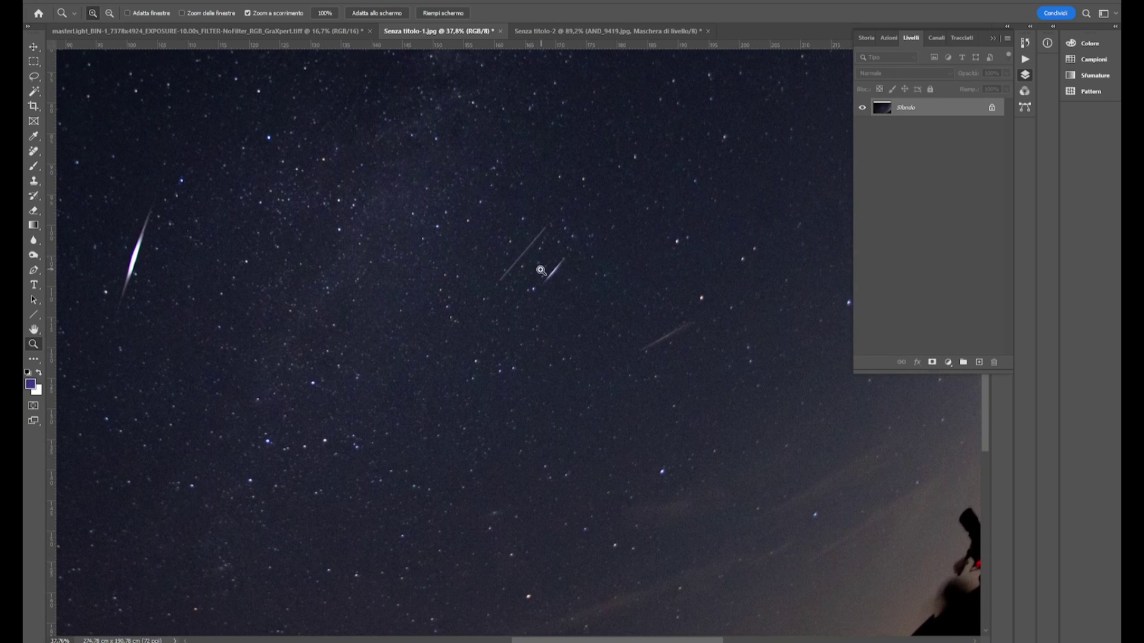
click(263, 32)
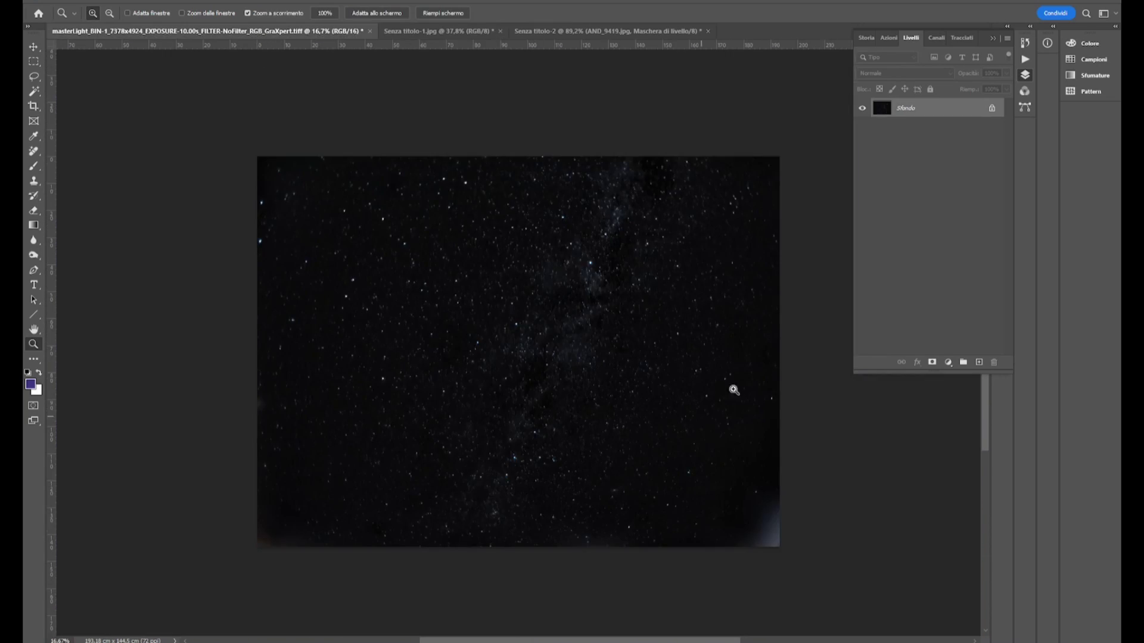
drag(573, 376, 557, 378)
click(417, 33)
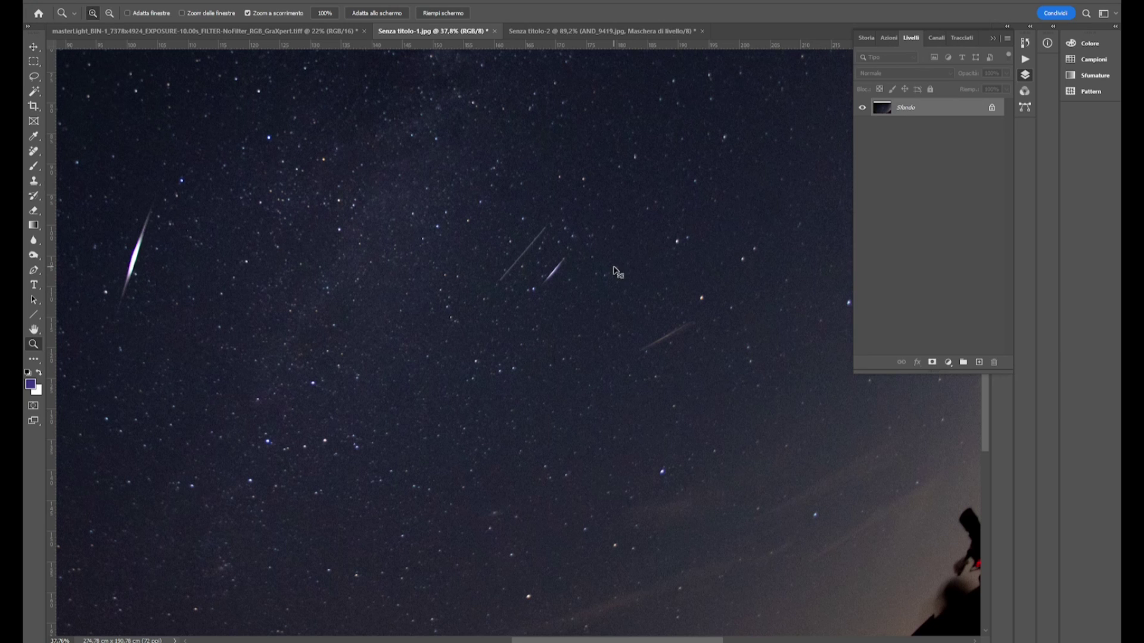
click(282, 33)
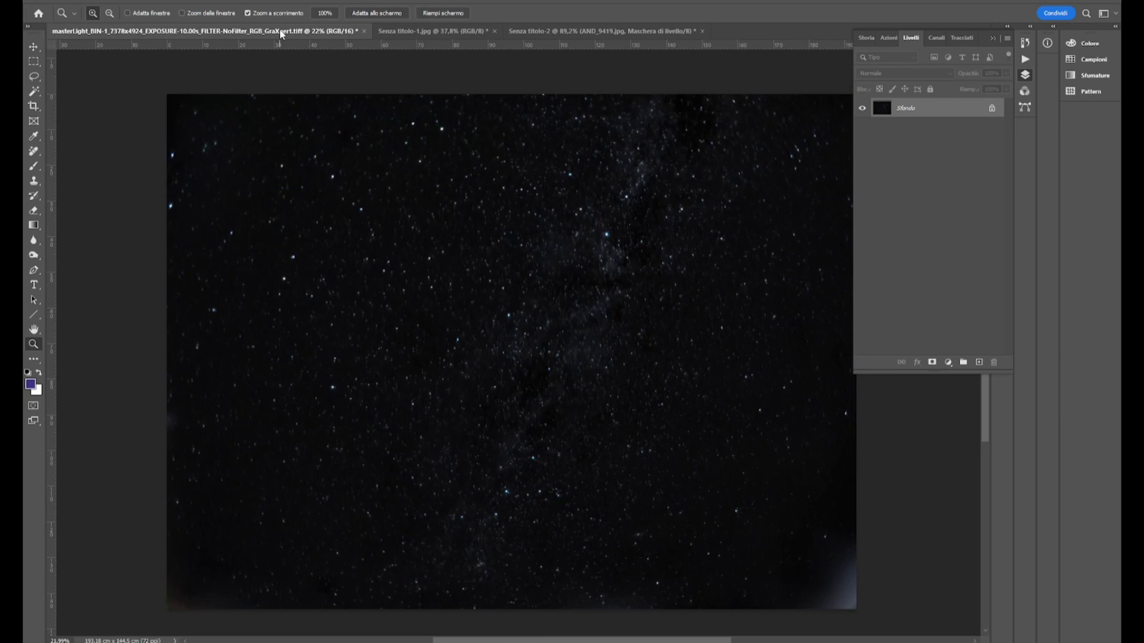
drag(281, 33, 501, 390)
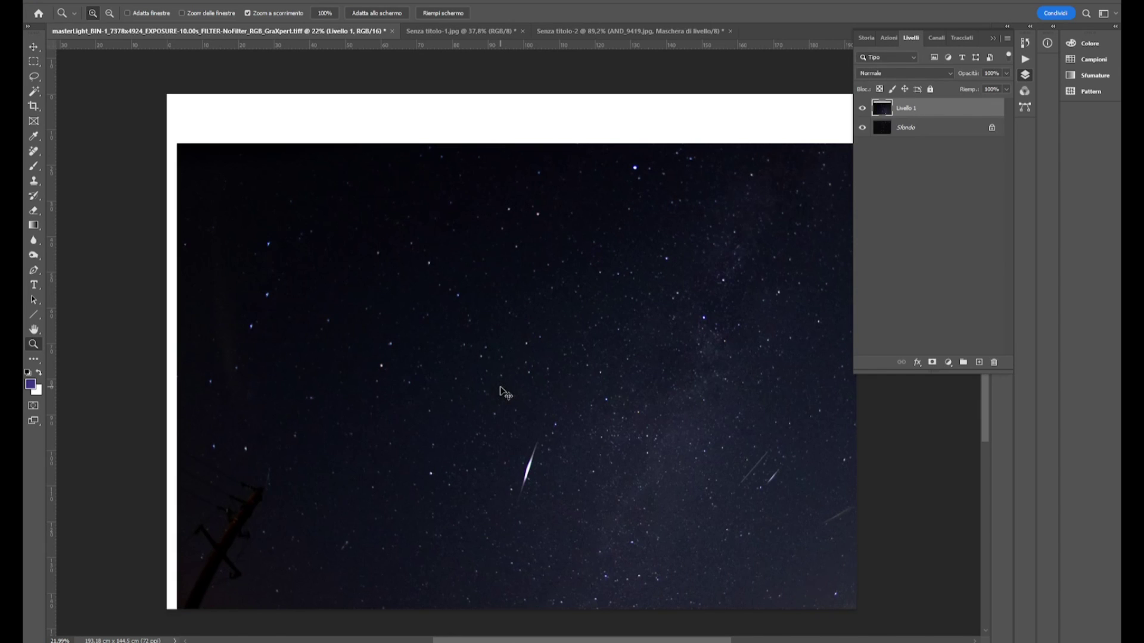
Move the pasted meteor layer over the starfield at reduced opacity, roughly matching its stars to the background
click(33, 46)
drag(554, 379, 559, 316)
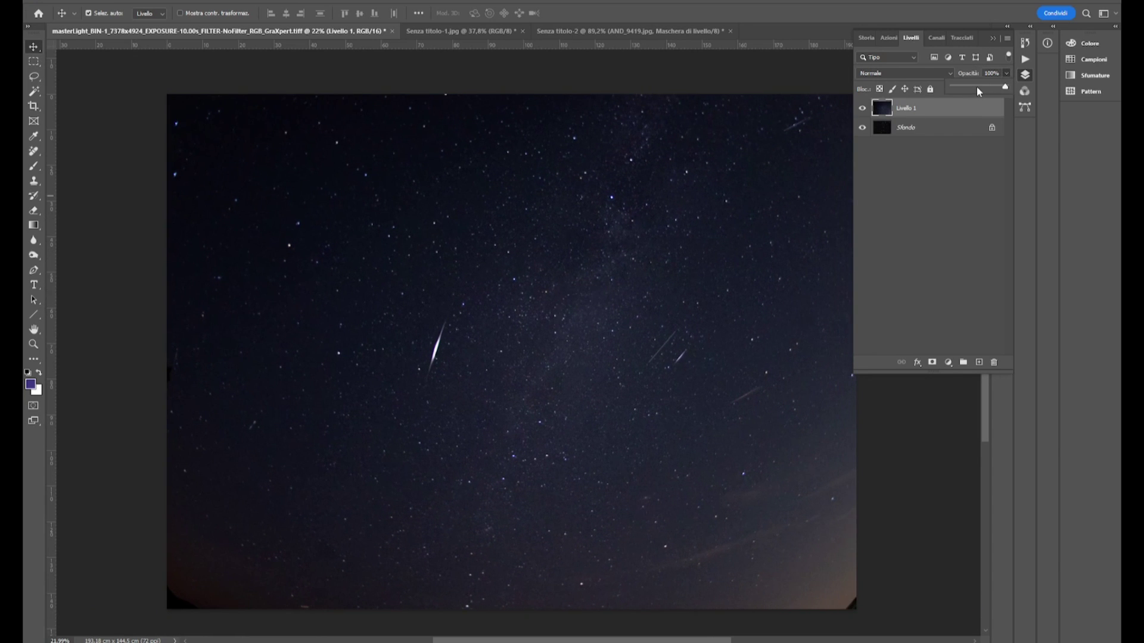
click(977, 87)
drag(585, 414, 577, 448)
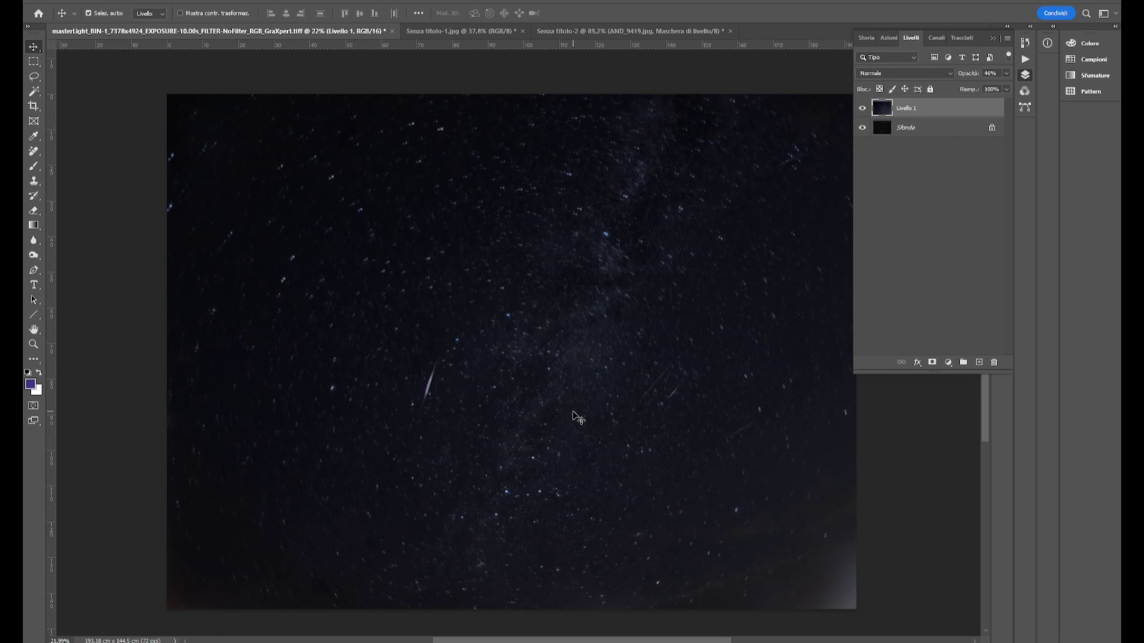
Rotate the meteor layer by 0.47° to match the background stars and restore its opacity to 100%
key(ctrl+t)
drag(61, 185, 76, 186)
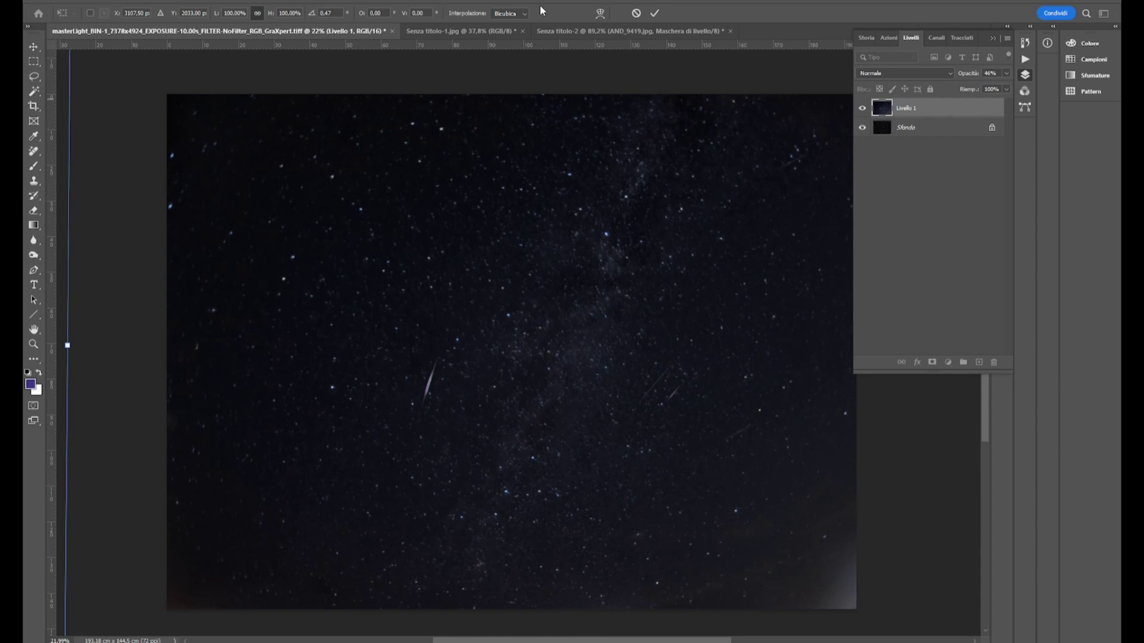
click(651, 12)
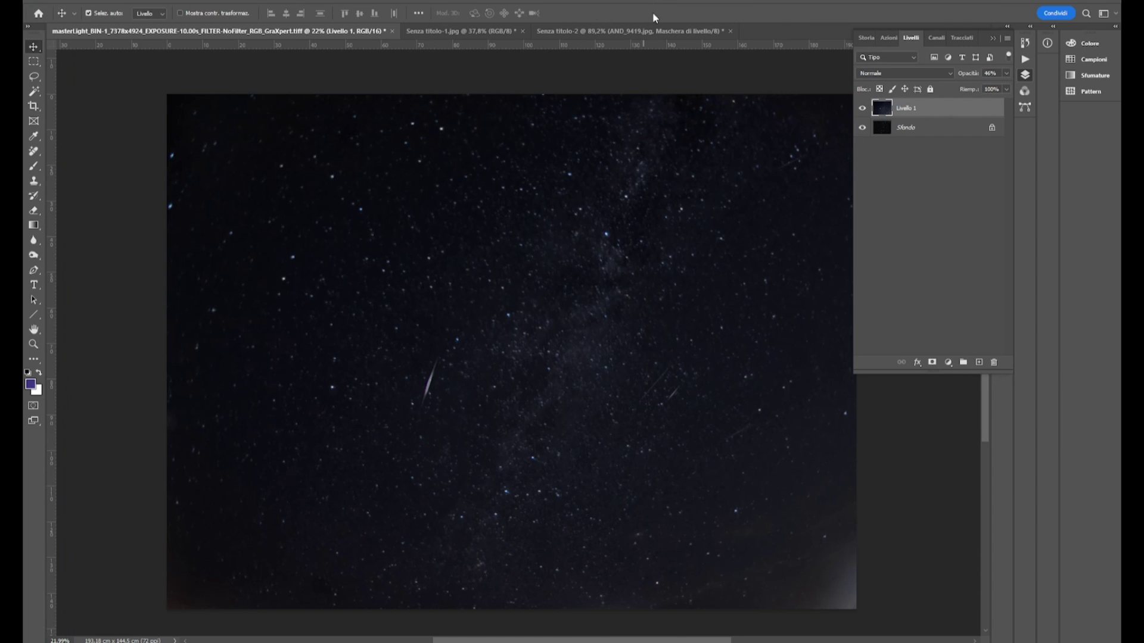
click(1007, 73)
drag(1005, 88, 1008, 87)
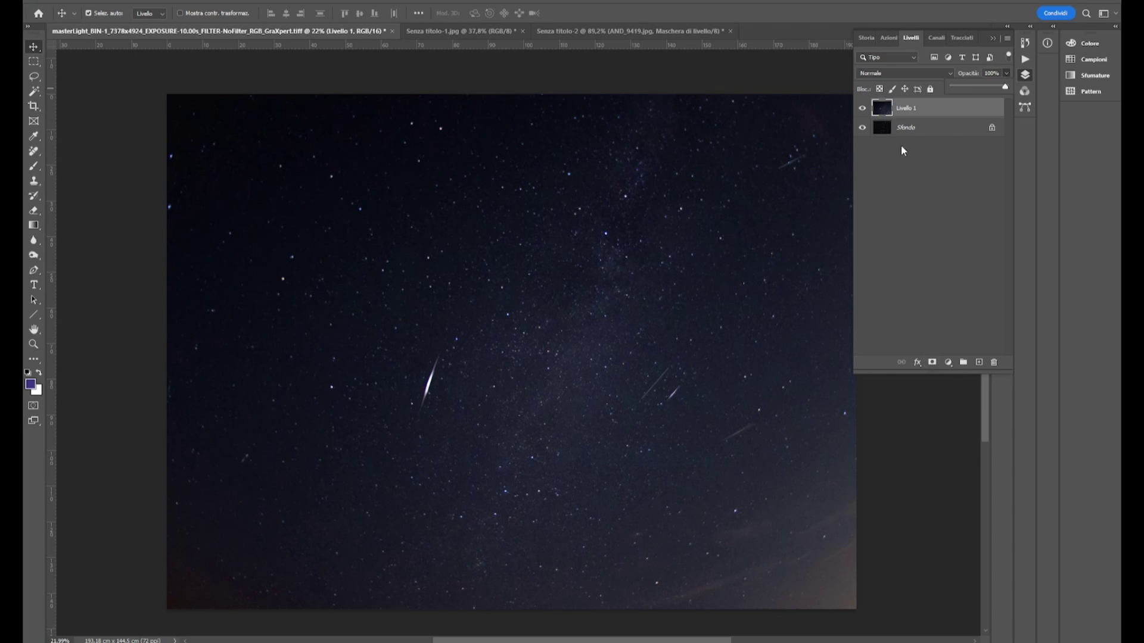
Add a mask to the meteor layer and brush black over the bright, thick meteor trail
click(932, 363)
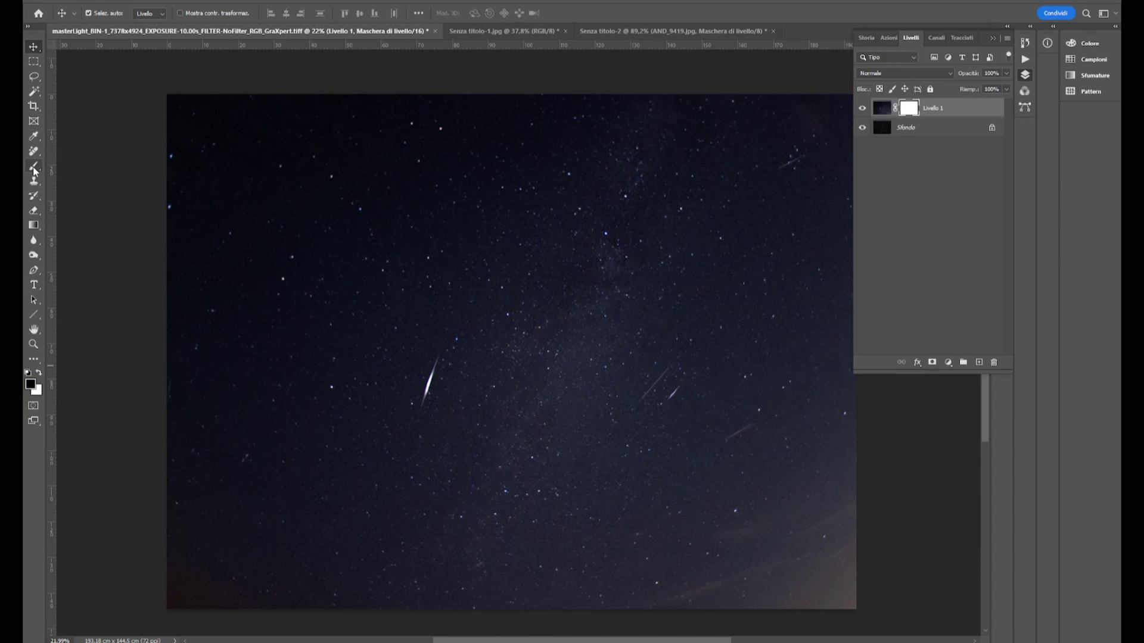
click(34, 167)
click(33, 346)
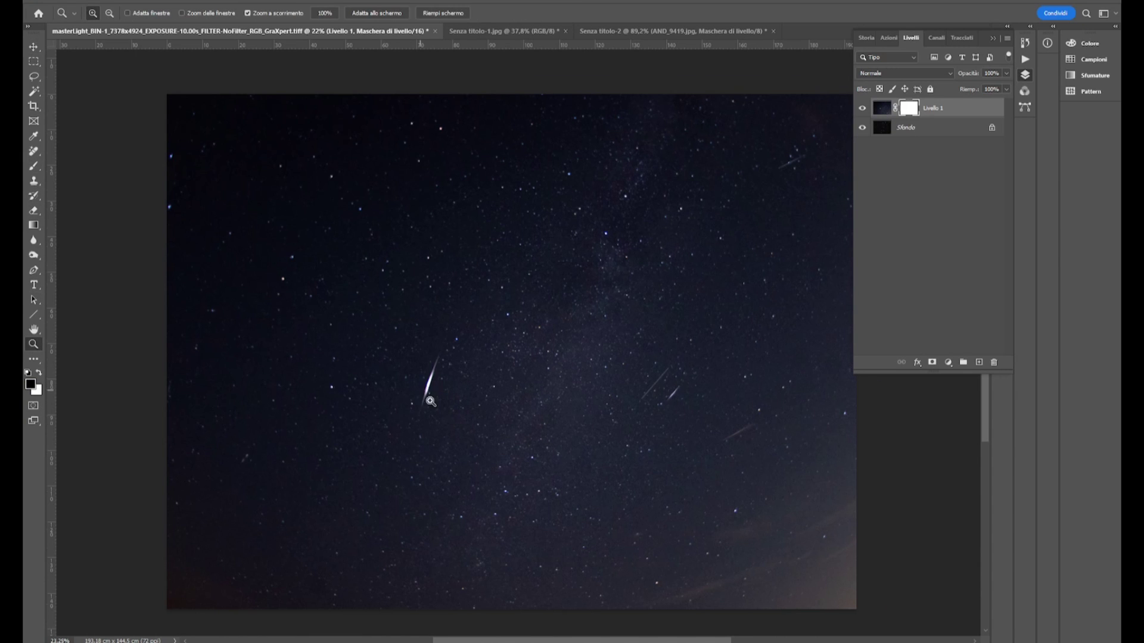
drag(429, 395, 488, 441)
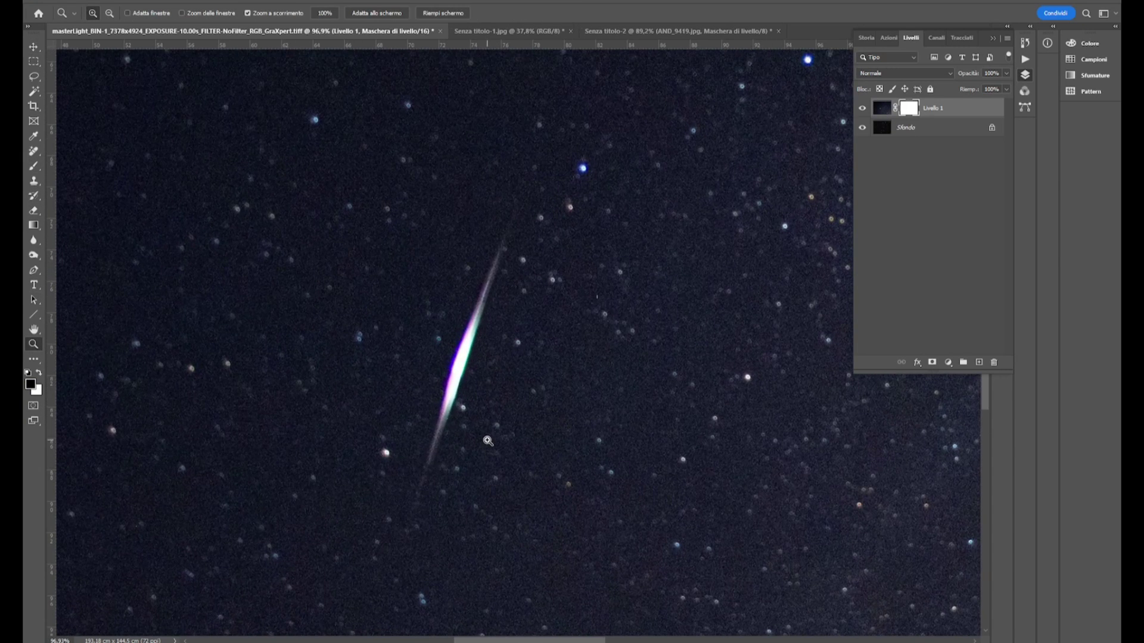
click(34, 167)
drag(506, 232, 427, 474)
Brush black on the mask over the shorter central trail, the faint trail below it and the trail near the image's upper-right corner
mouse_move(706, 363)
mouse_down()
mouse_move(240, 379)
mouse_move(52, 367)
mouse_up()
drag(472, 419, 537, 347)
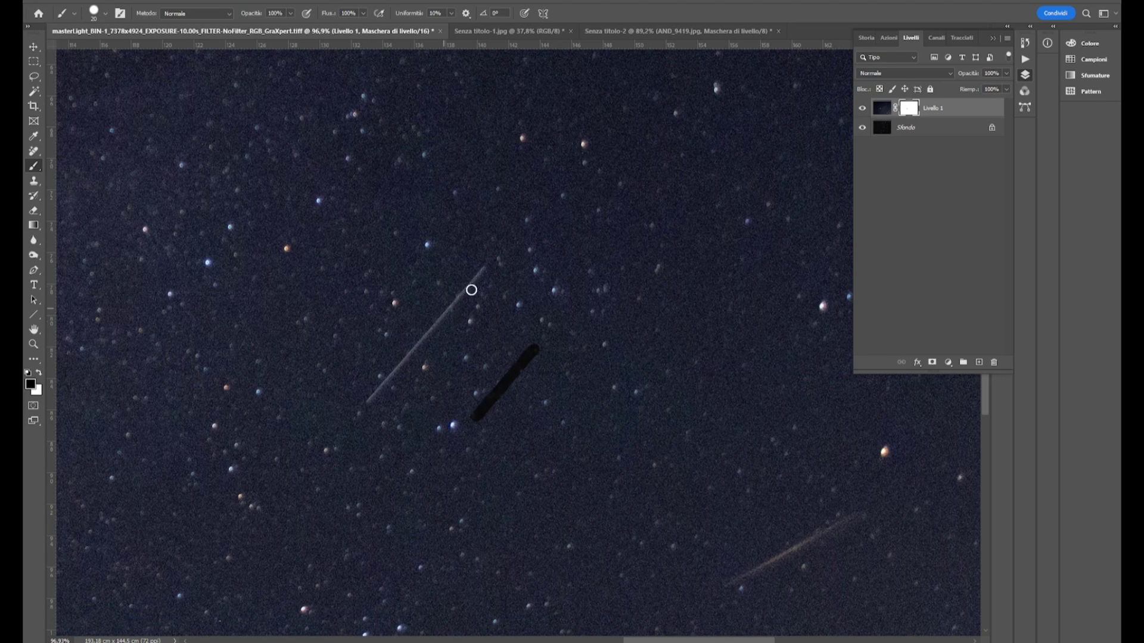
mouse_move(731, 580)
mouse_down()
mouse_move(868, 516)
mouse_move(831, 530)
mouse_up()
drag(654, 256, 558, 394)
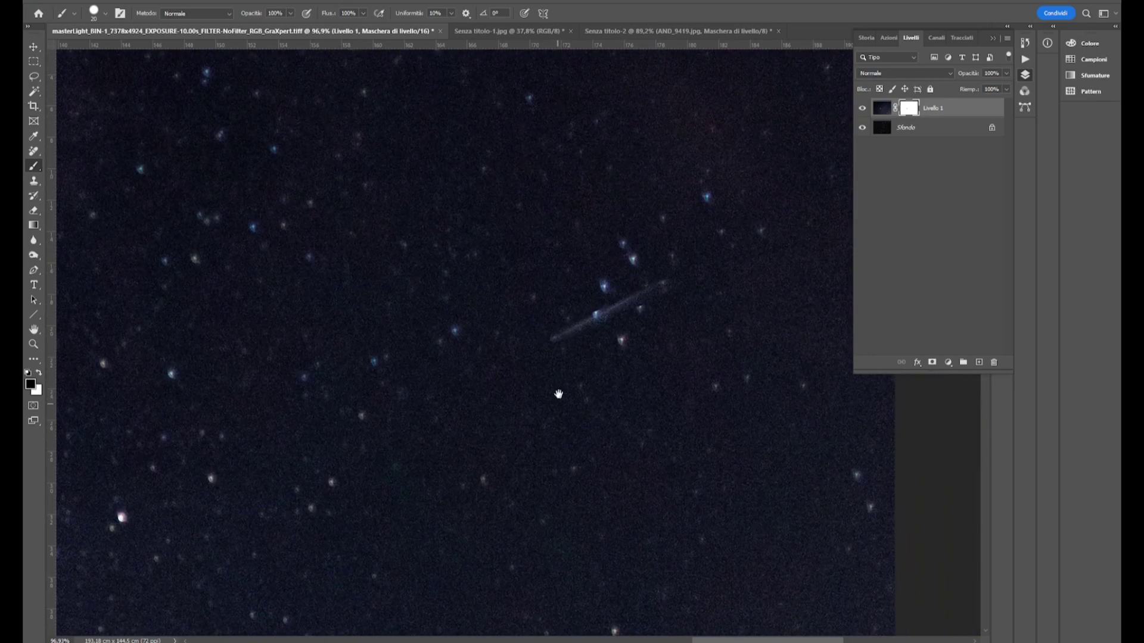
mouse_move(560, 339)
mouse_down()
mouse_move(654, 286)
mouse_move(641, 304)
mouse_move(480, 332)
mouse_up()
Brush black on the mask over the small faint streak near the starfield's left edge
click(34, 344)
drag(434, 401, 357, 373)
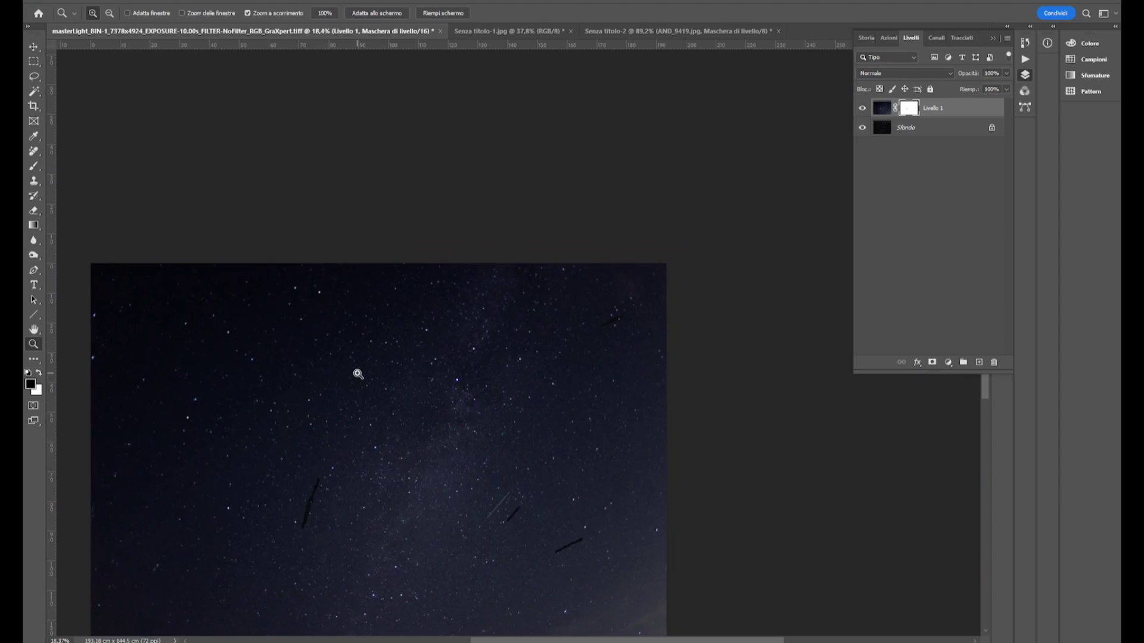
scroll(370, 356, up, 5)
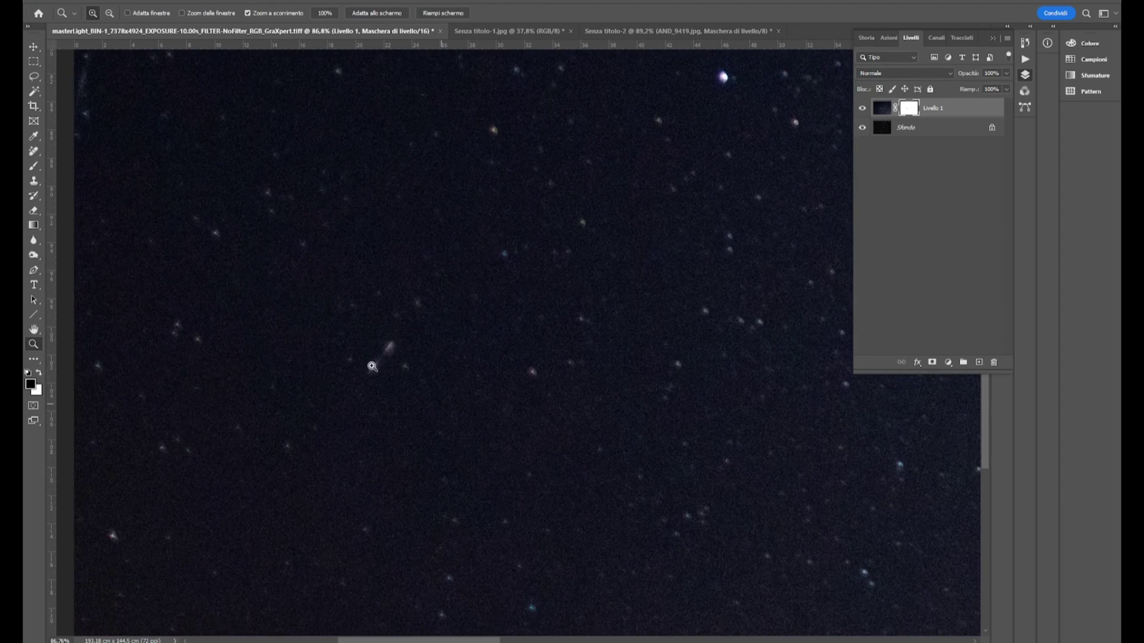
key(b)
drag(373, 371, 396, 348)
key(z)
scroll(353, 307, down, 5)
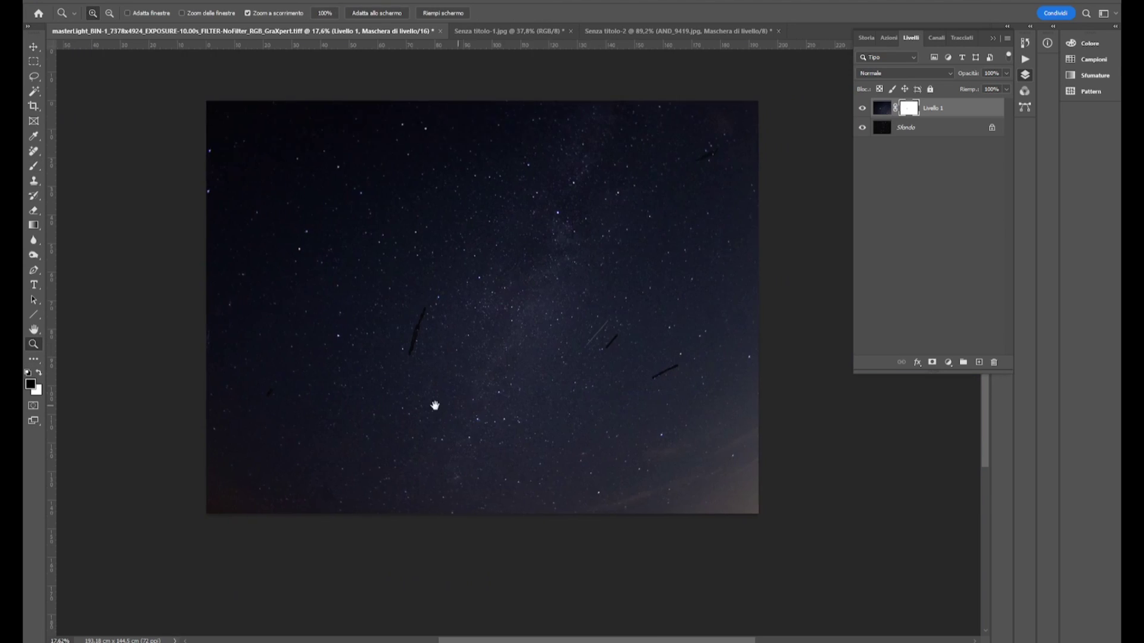
Invert the meteor layer's mask to show only the brushed trails and set the layer's blend mode to Colore più chiaro
scroll(577, 414, up, 2)
scroll(585, 418, up, 1)
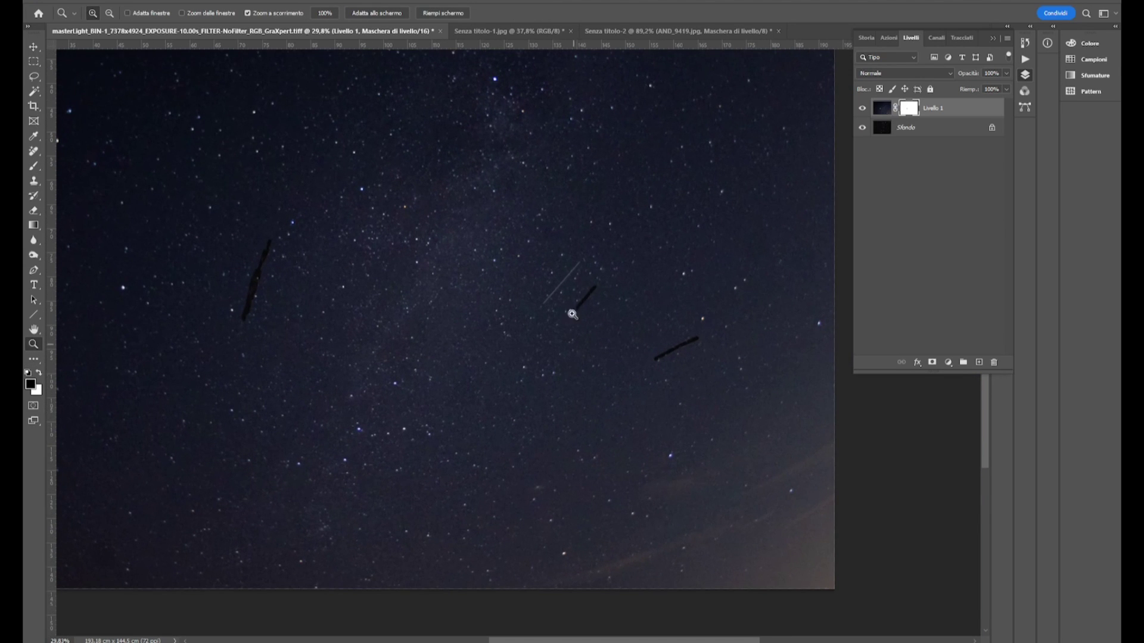
drag(605, 248, 671, 349)
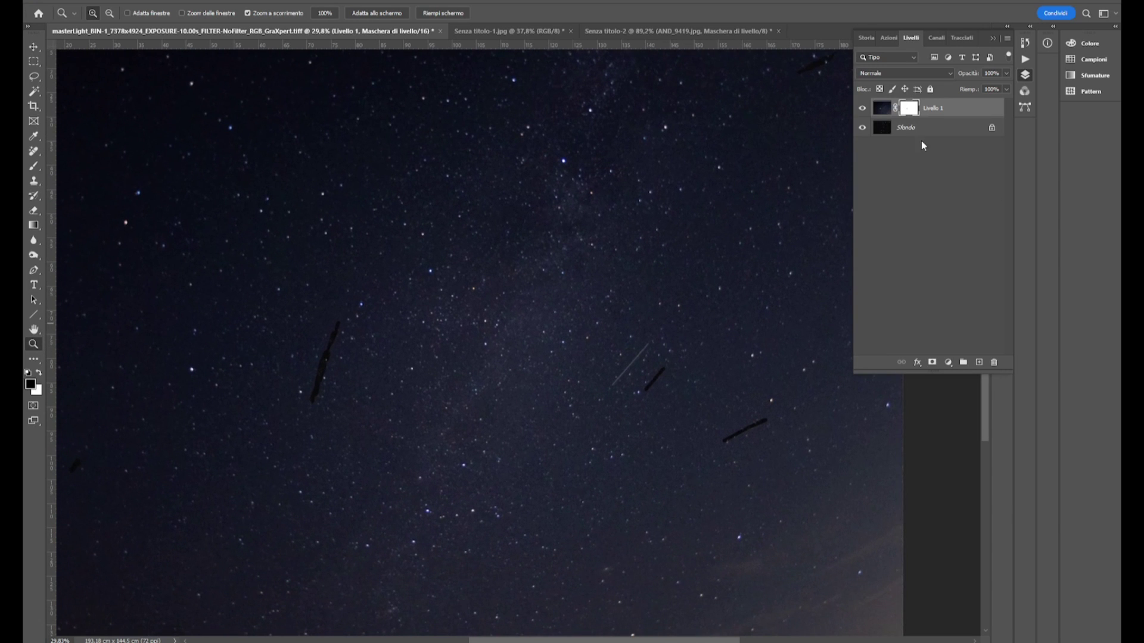
shift+click(909, 109)
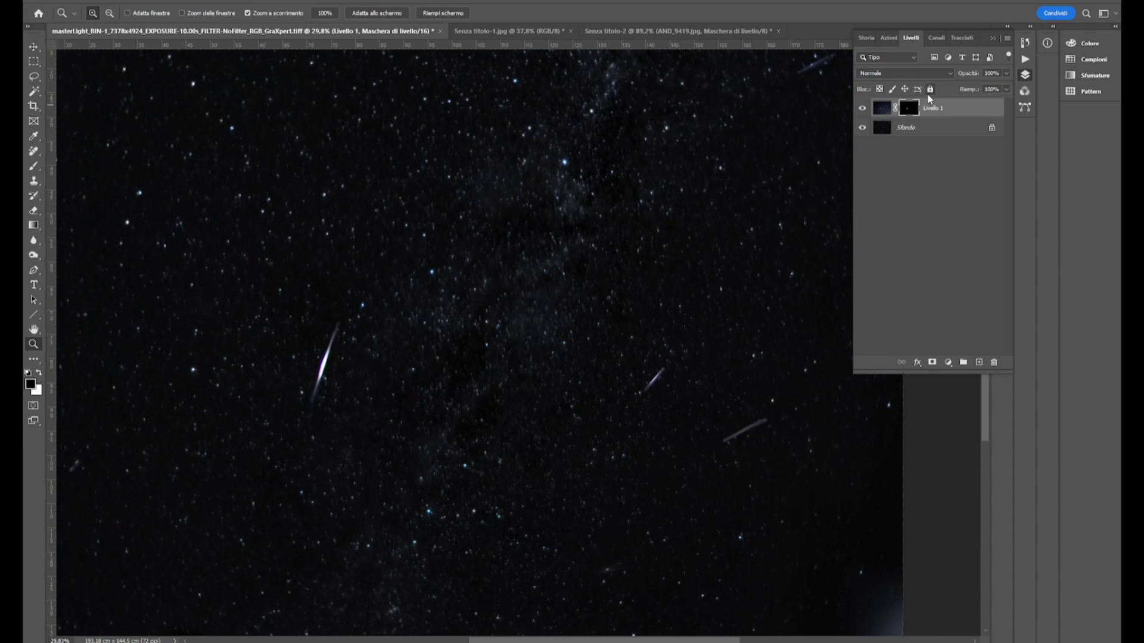
click(882, 108)
click(913, 75)
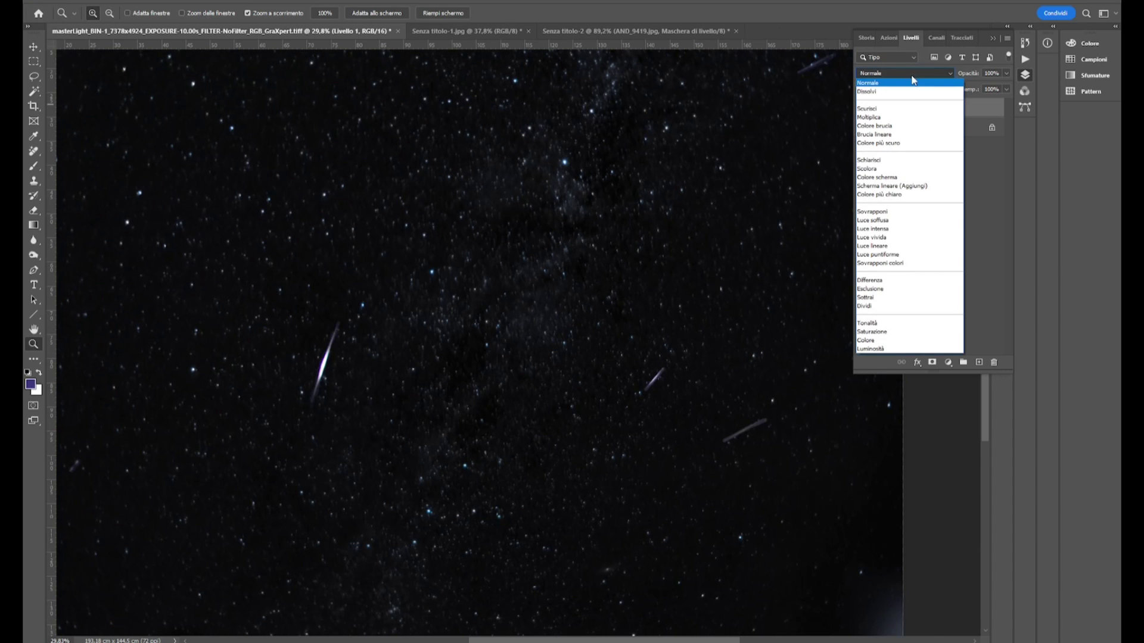
click(895, 195)
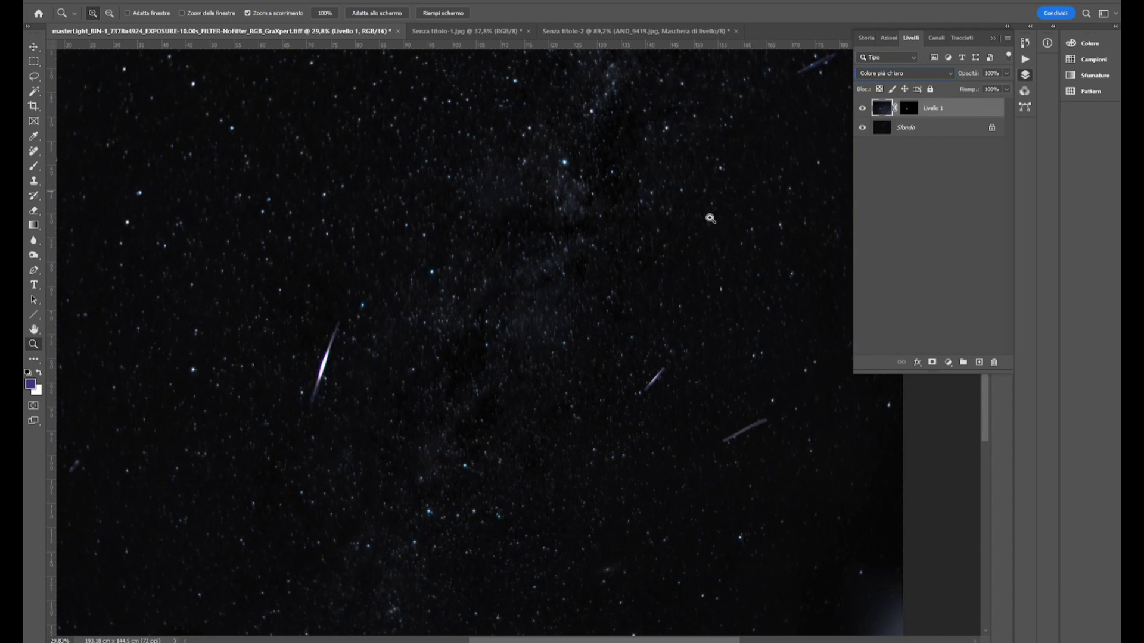
Compare the starfield with and without the masked meteor layer by toggling that layer's visibility
scroll(401, 395, down, 3)
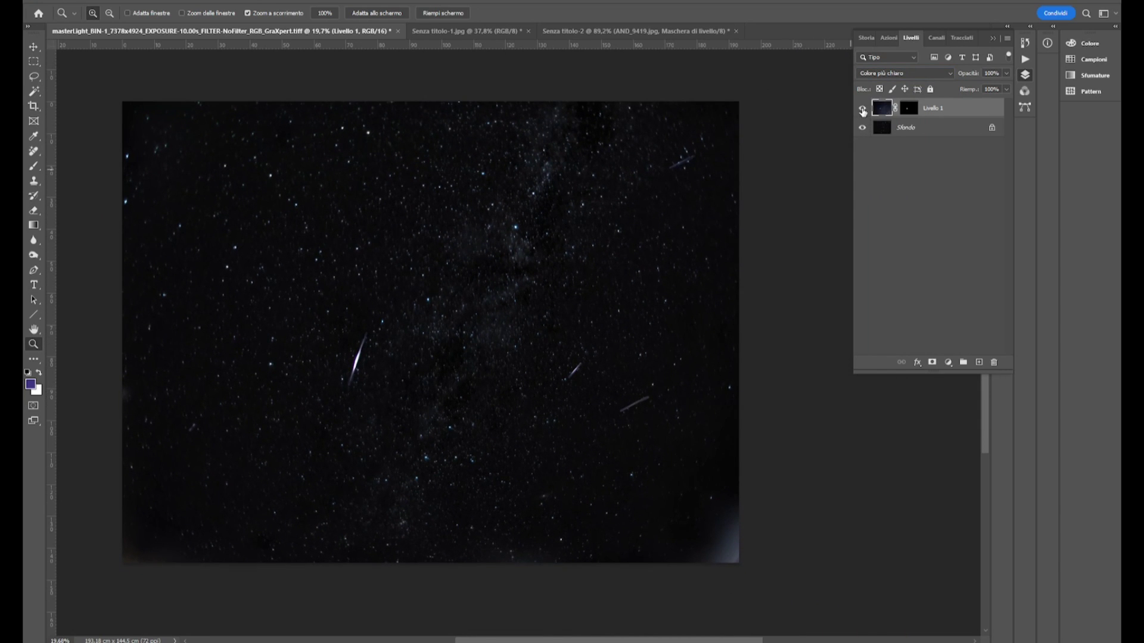
scroll(516, 354, up, 3)
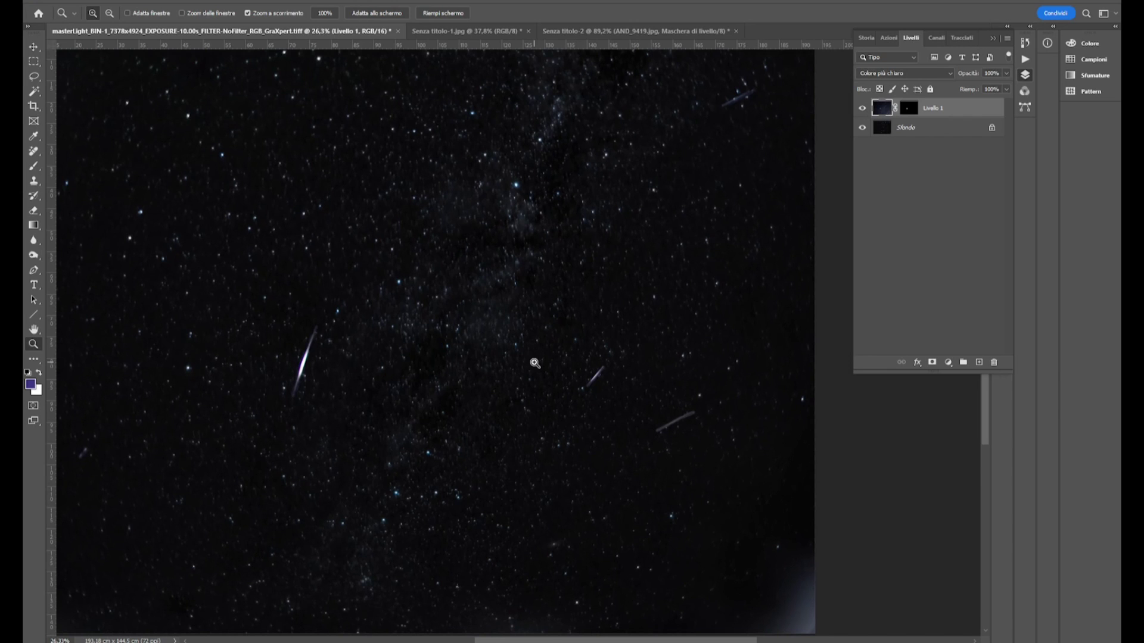
drag(434, 328, 500, 380)
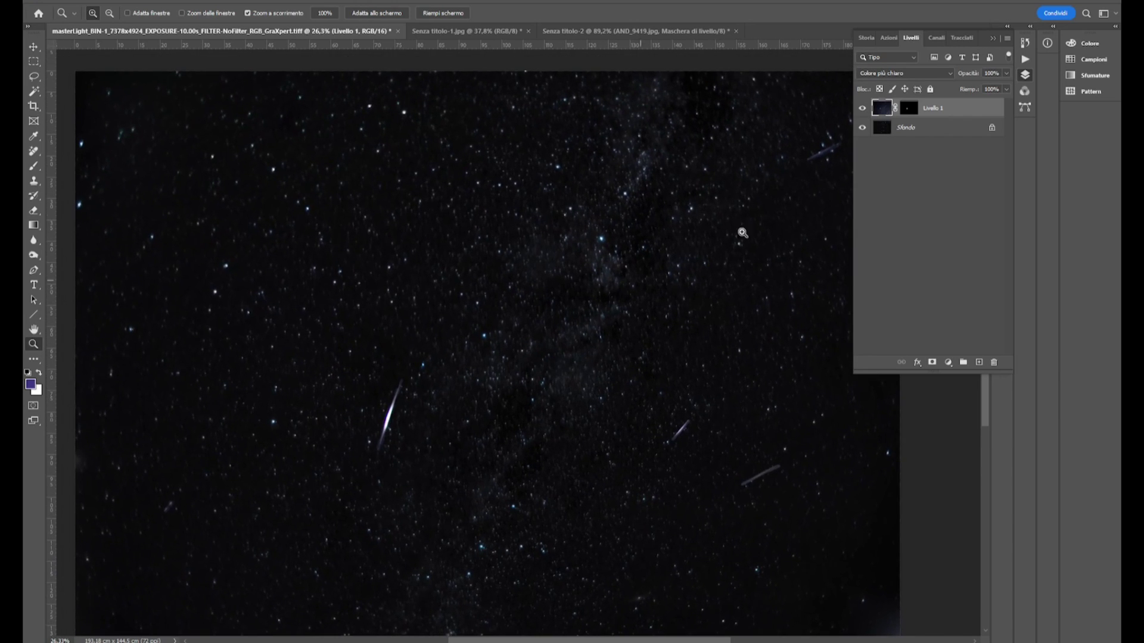
click(860, 108)
click(860, 108)
click(860, 107)
click(861, 108)
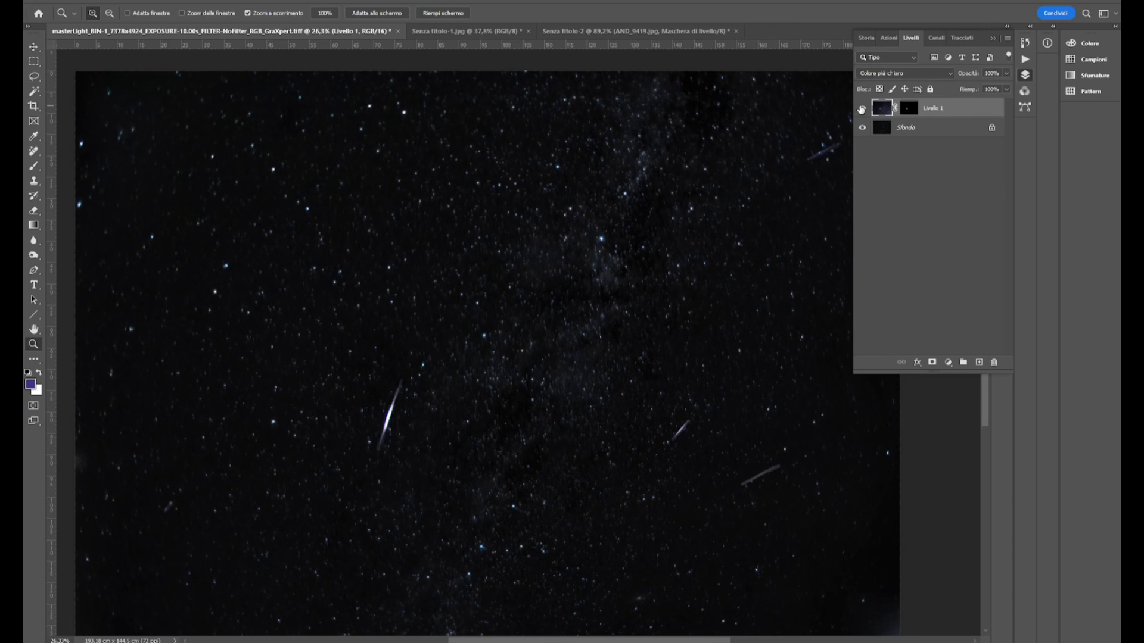